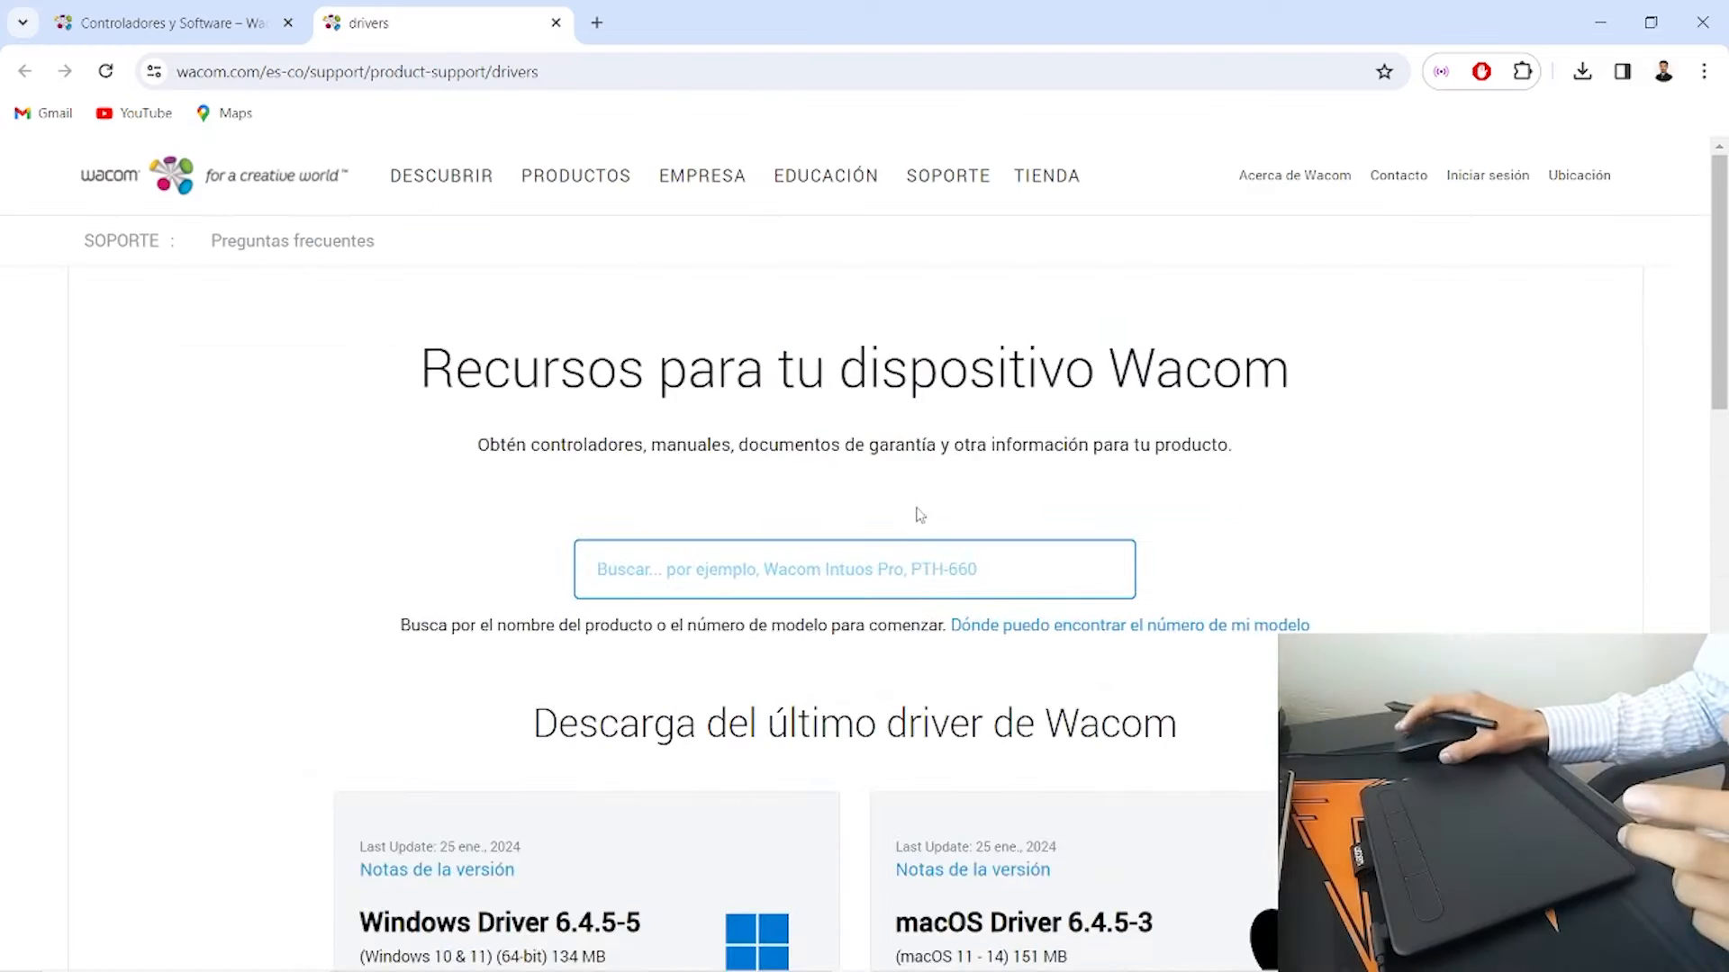
Download and install Windows Driver 6.4.5-5 from the Wacom drivers page, accepting the license agreement and restarting the computer
scroll(735, 580, down, 3)
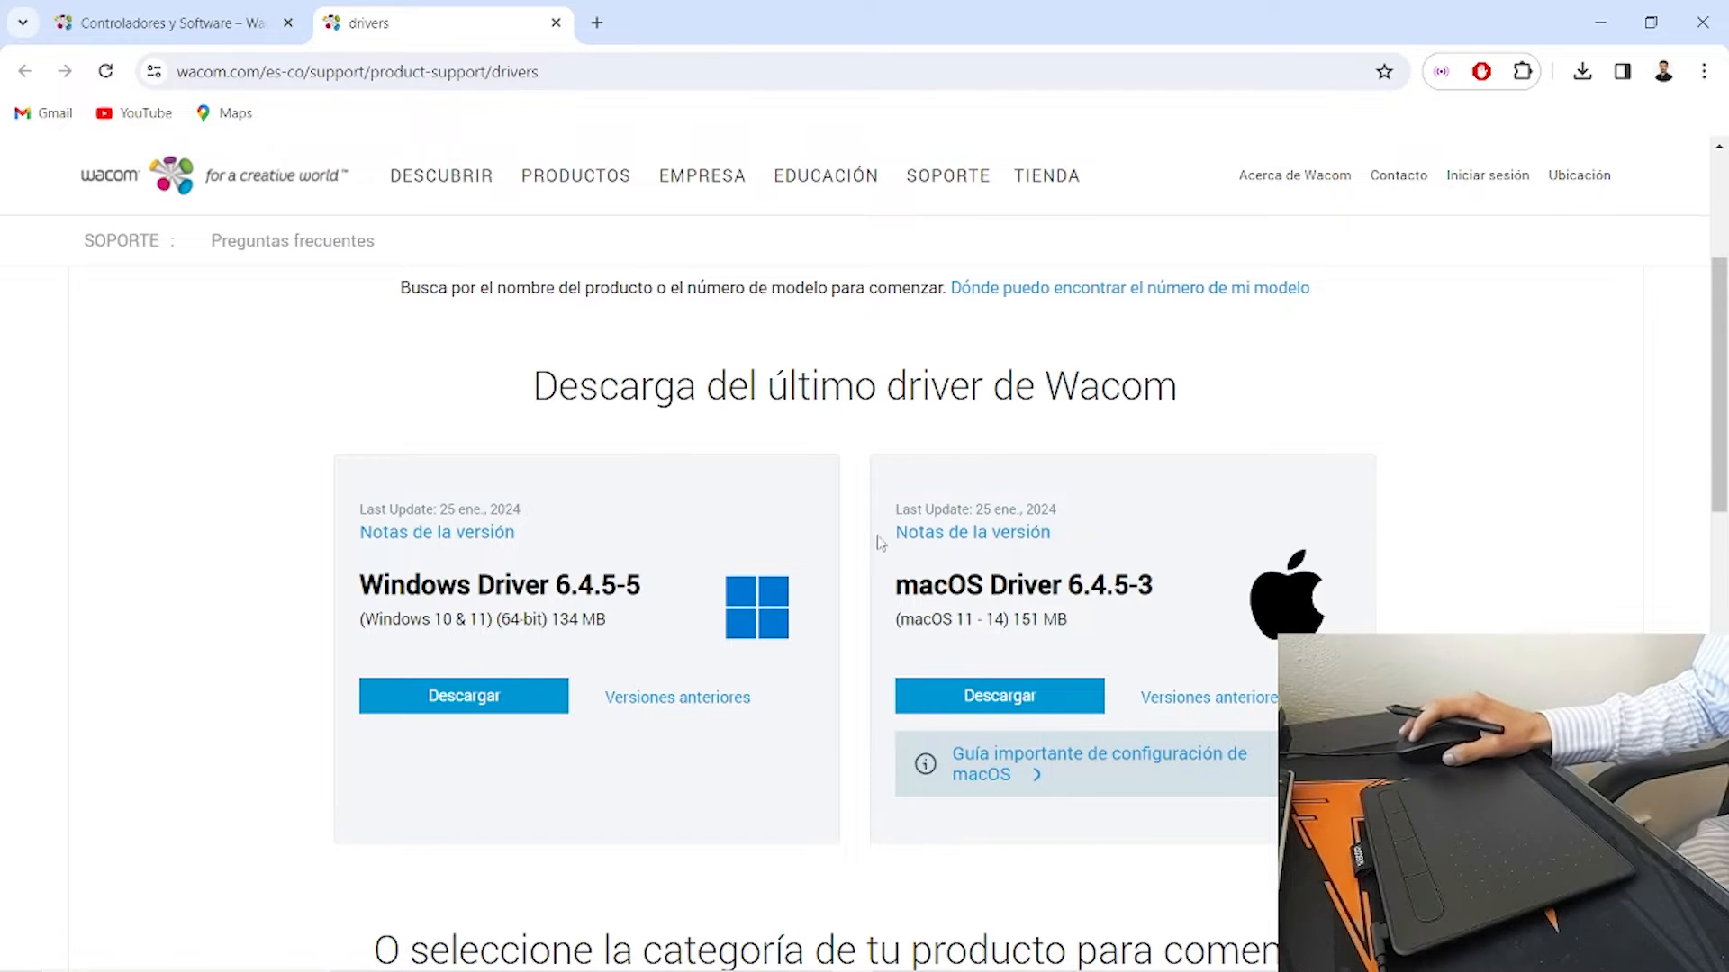
click(491, 699)
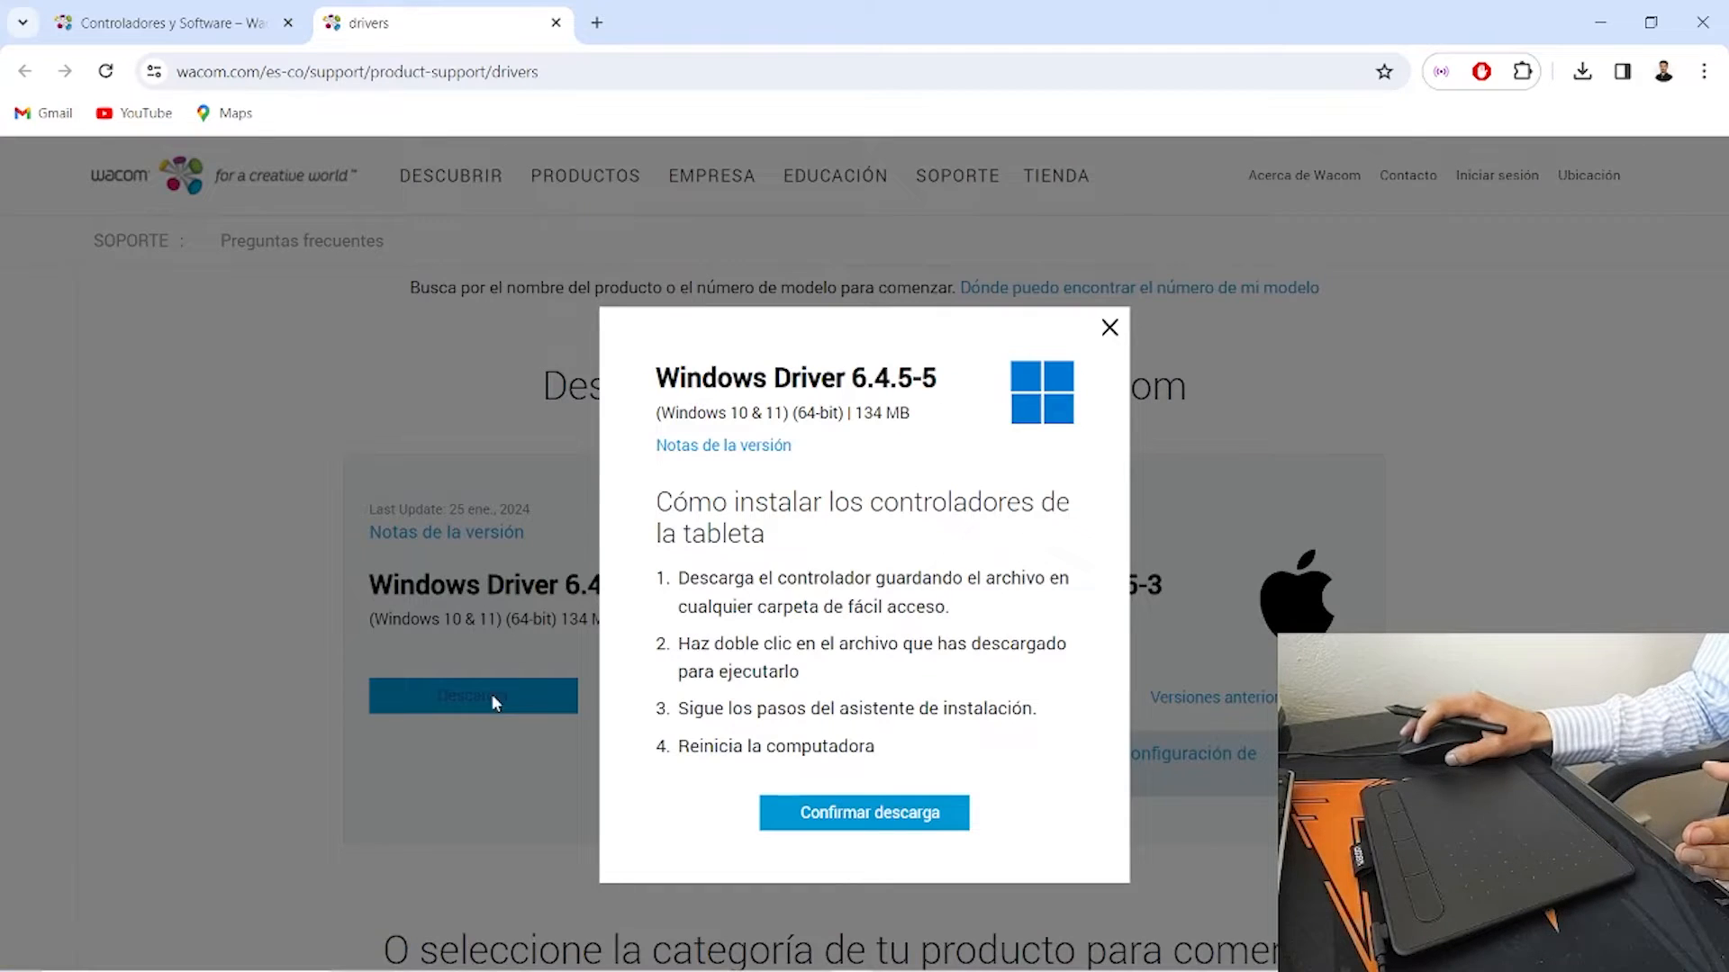
click(842, 821)
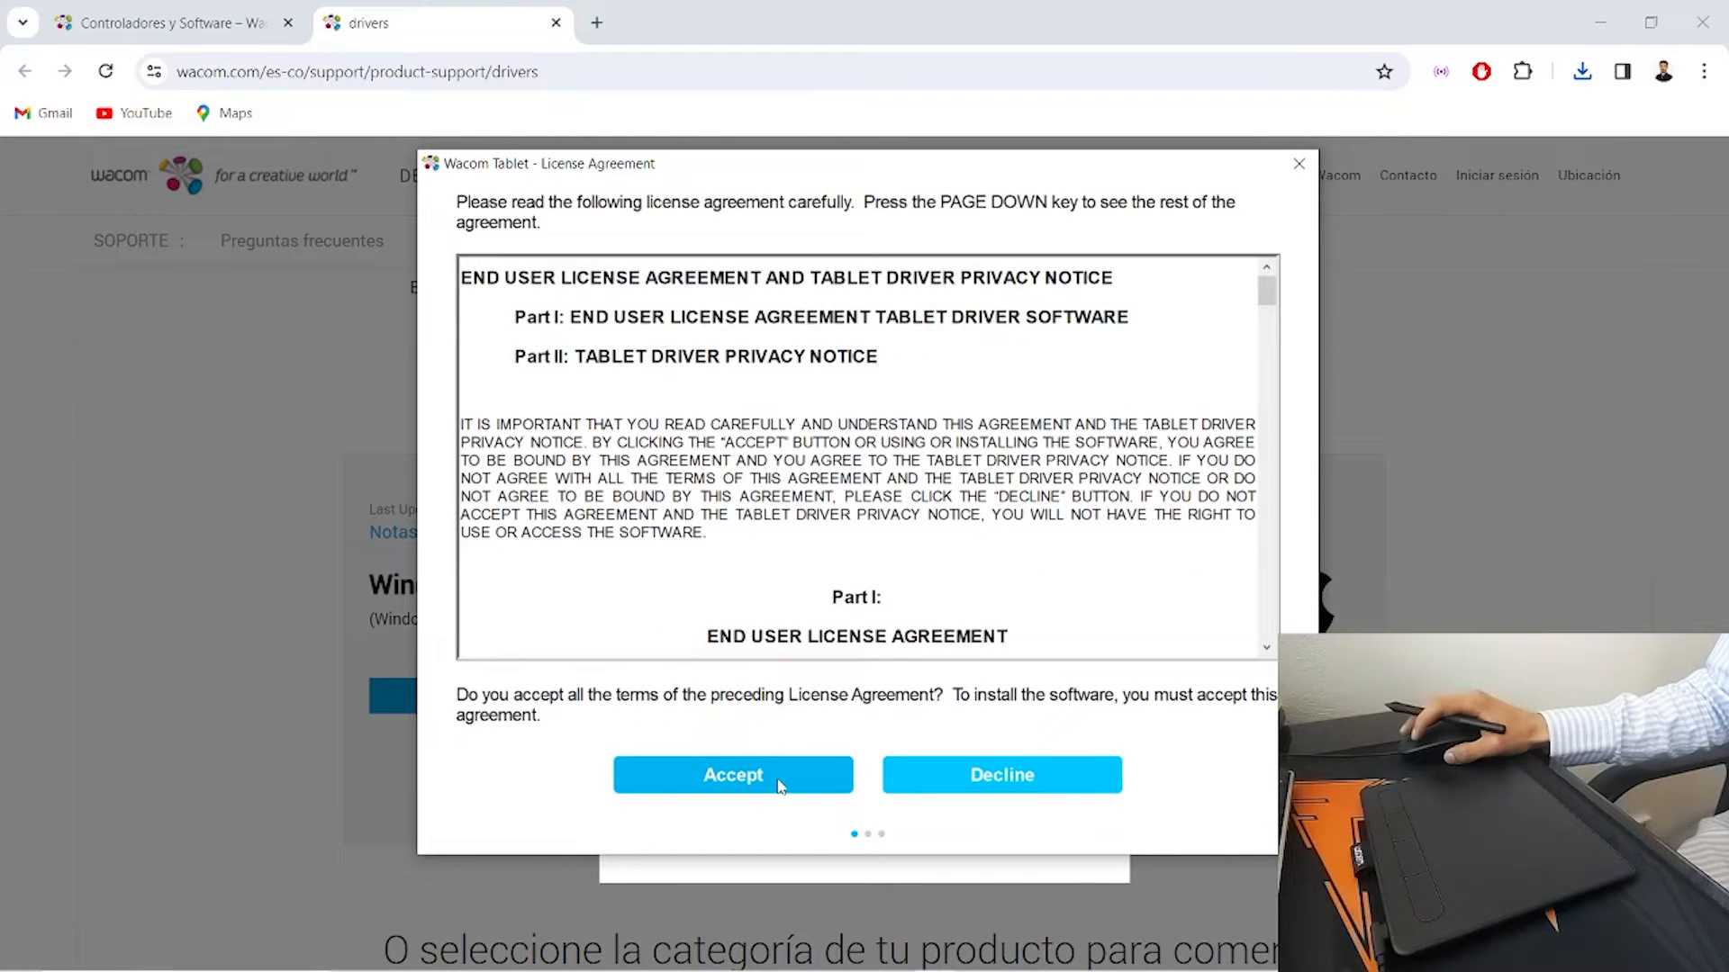
click(779, 786)
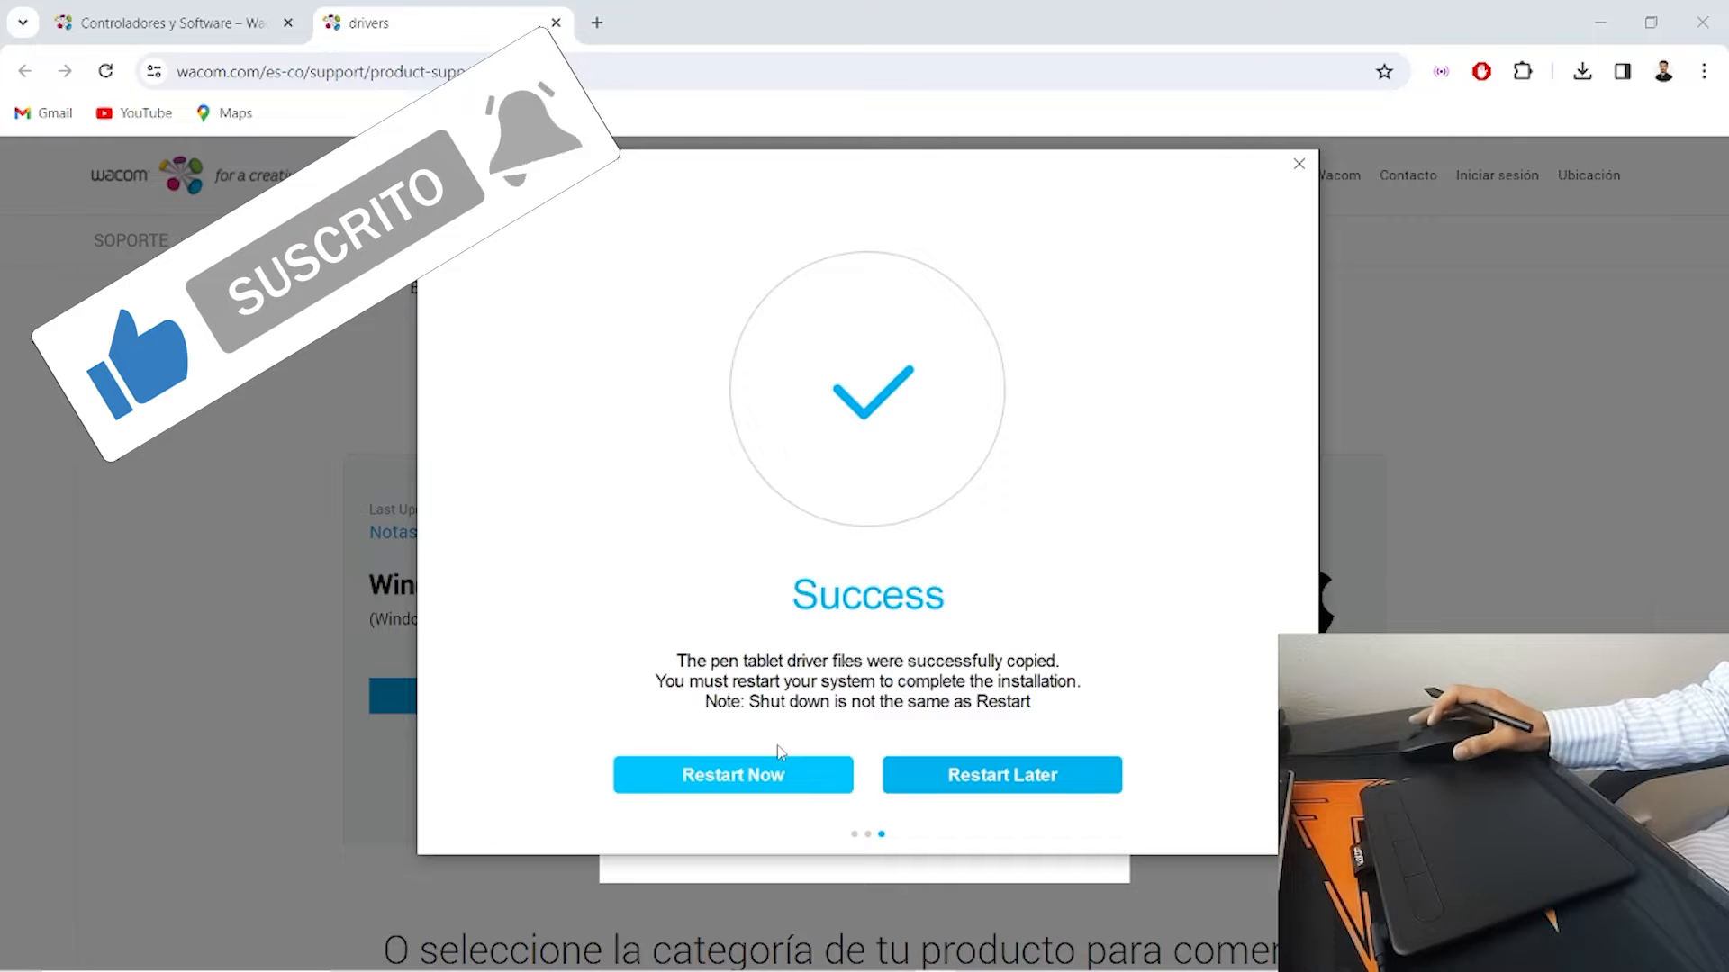
click(759, 780)
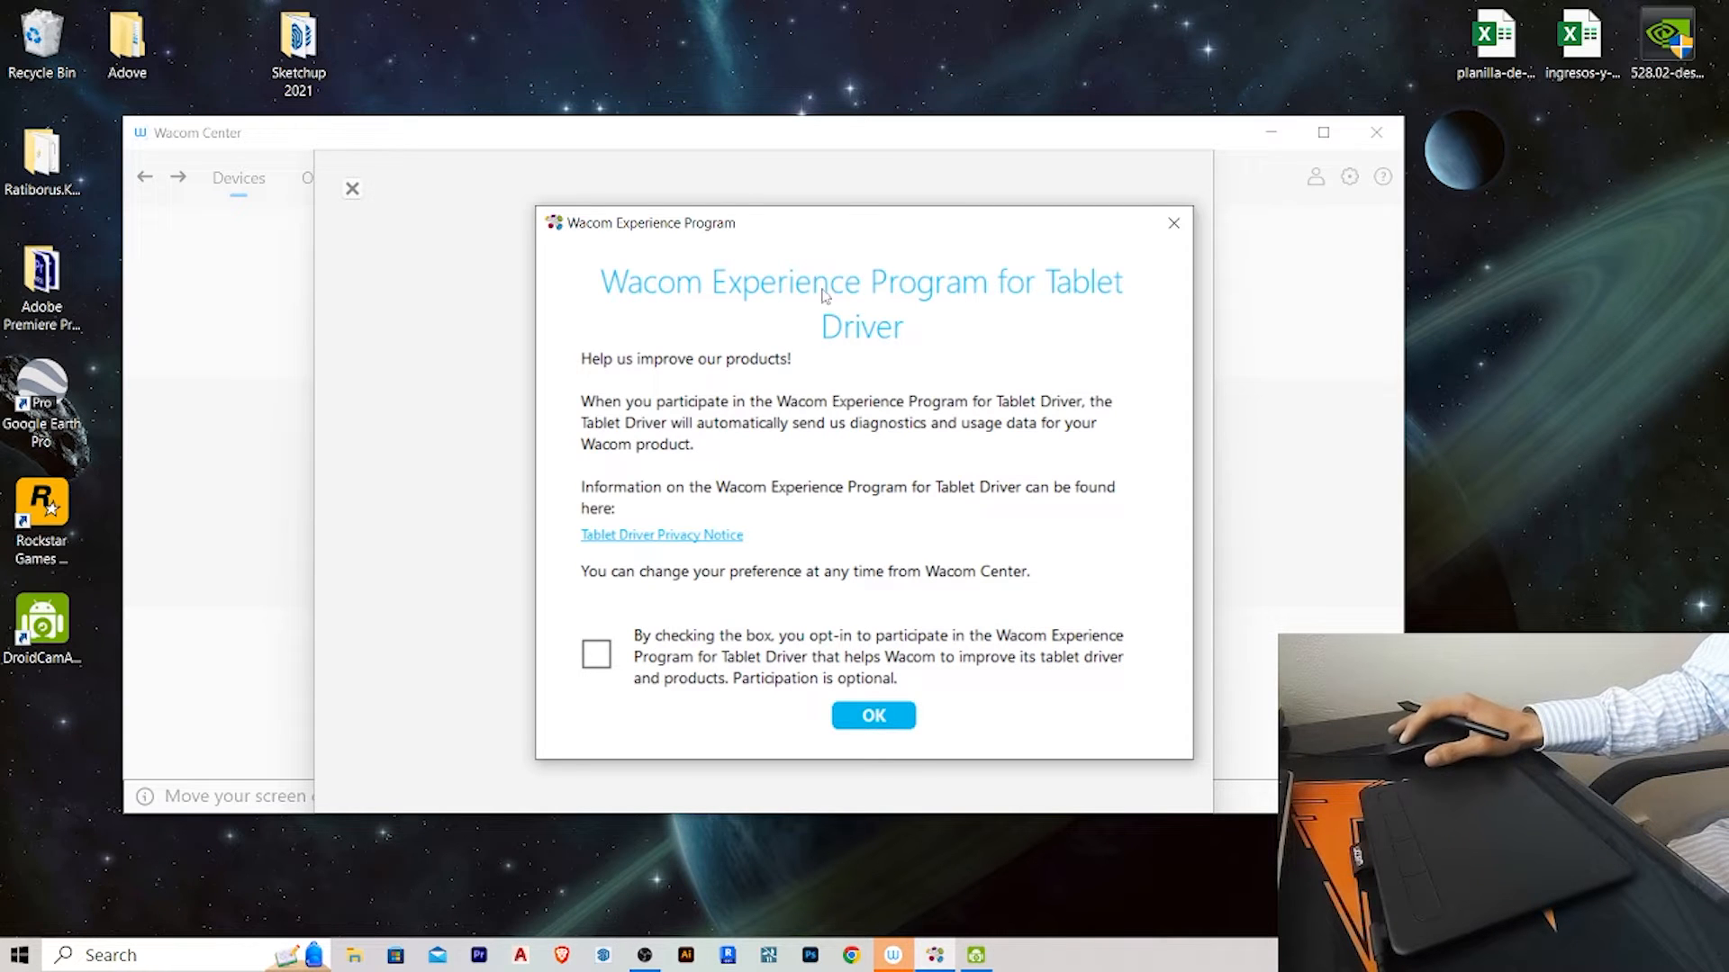
Dismiss the Wacom Experience Program notice without opting in and start the Intuos S introduction
click(874, 717)
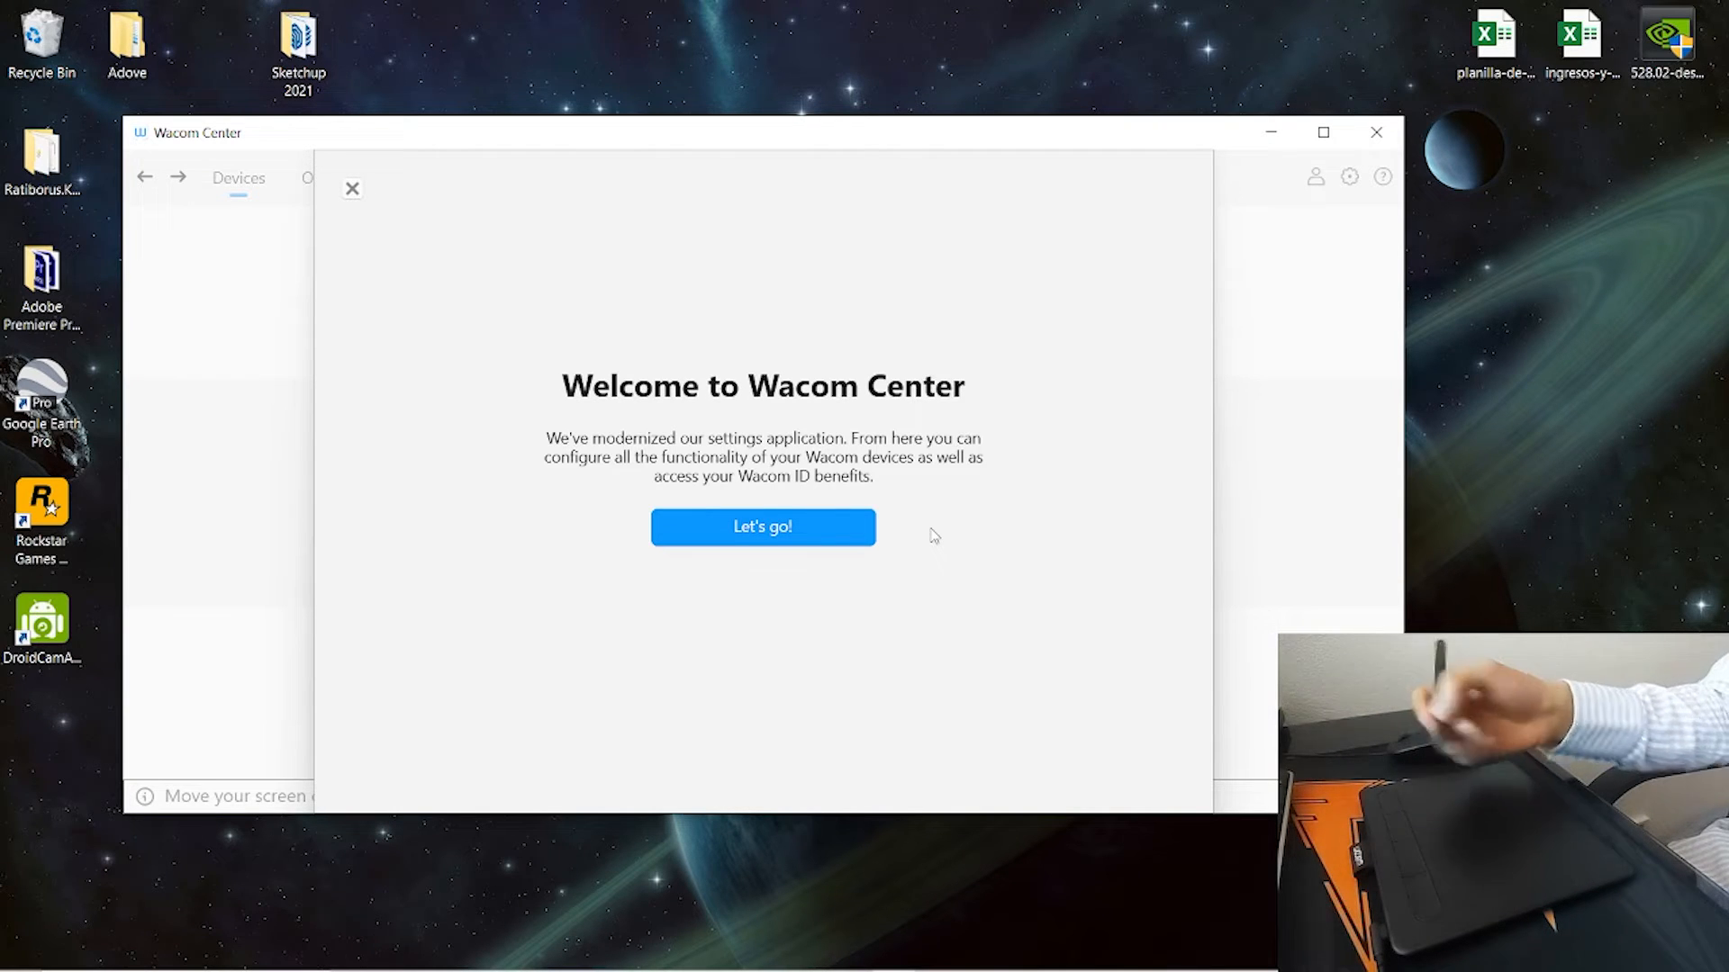
click(810, 538)
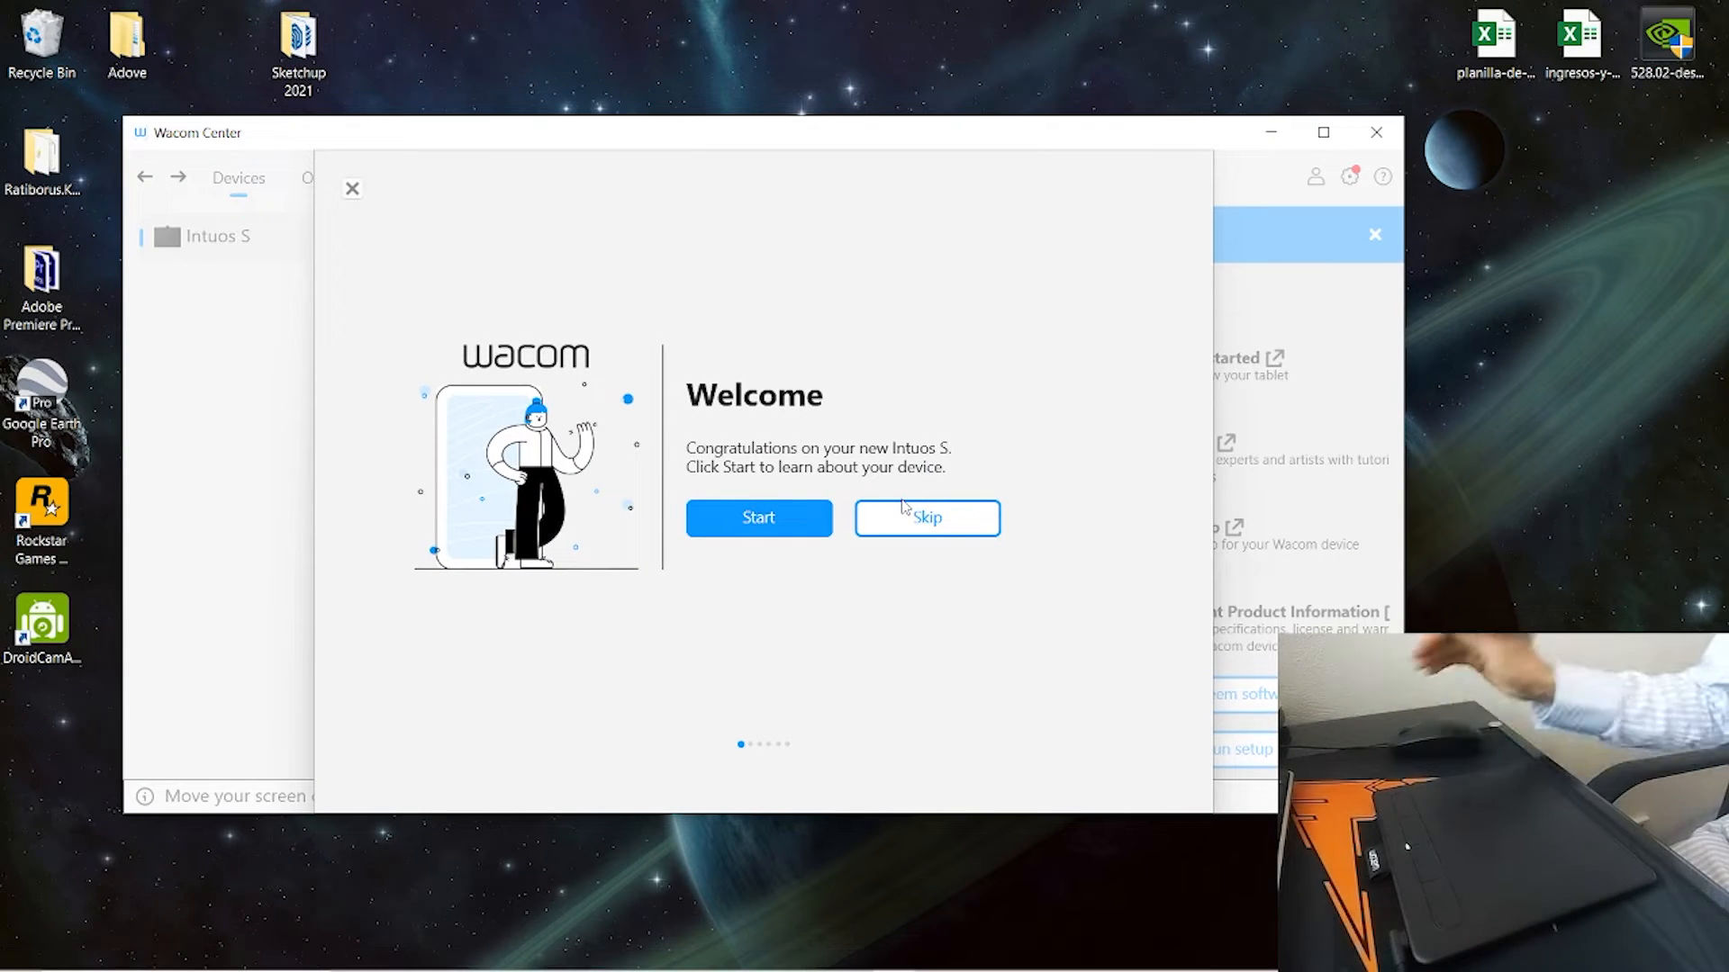
click(780, 525)
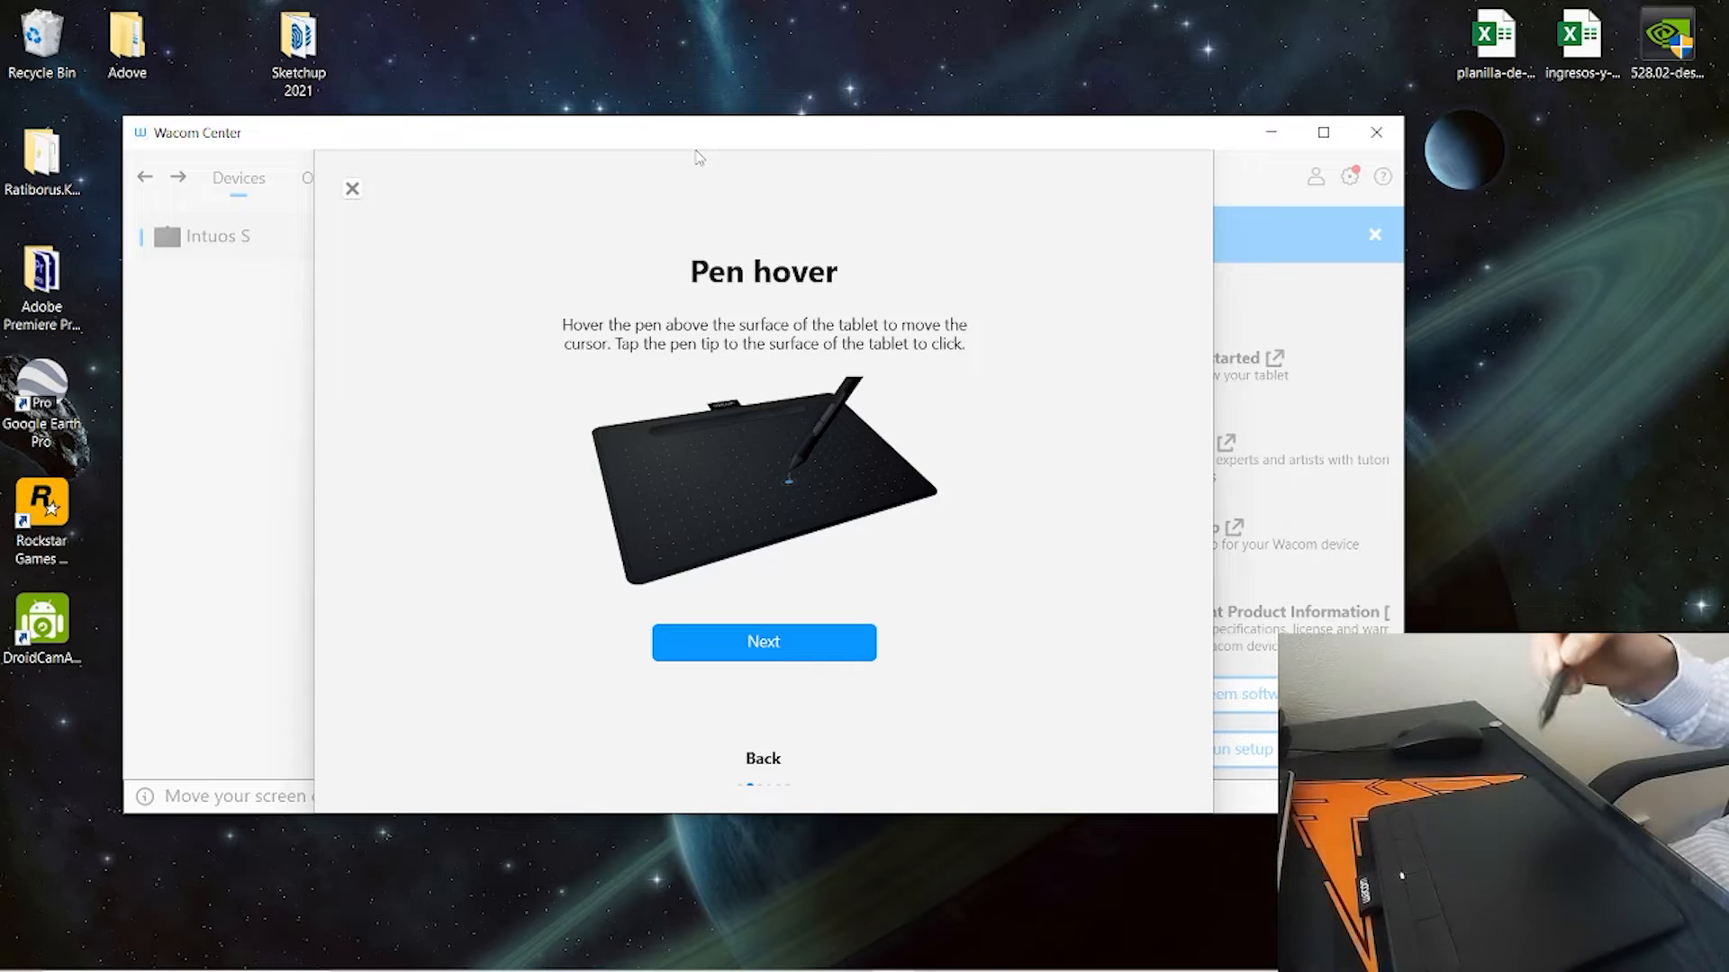
Go through the pen hover and pen buttons pages of the introduction up to the pen mapping page, shifting the Wacom Center window slightly
click(43, 621)
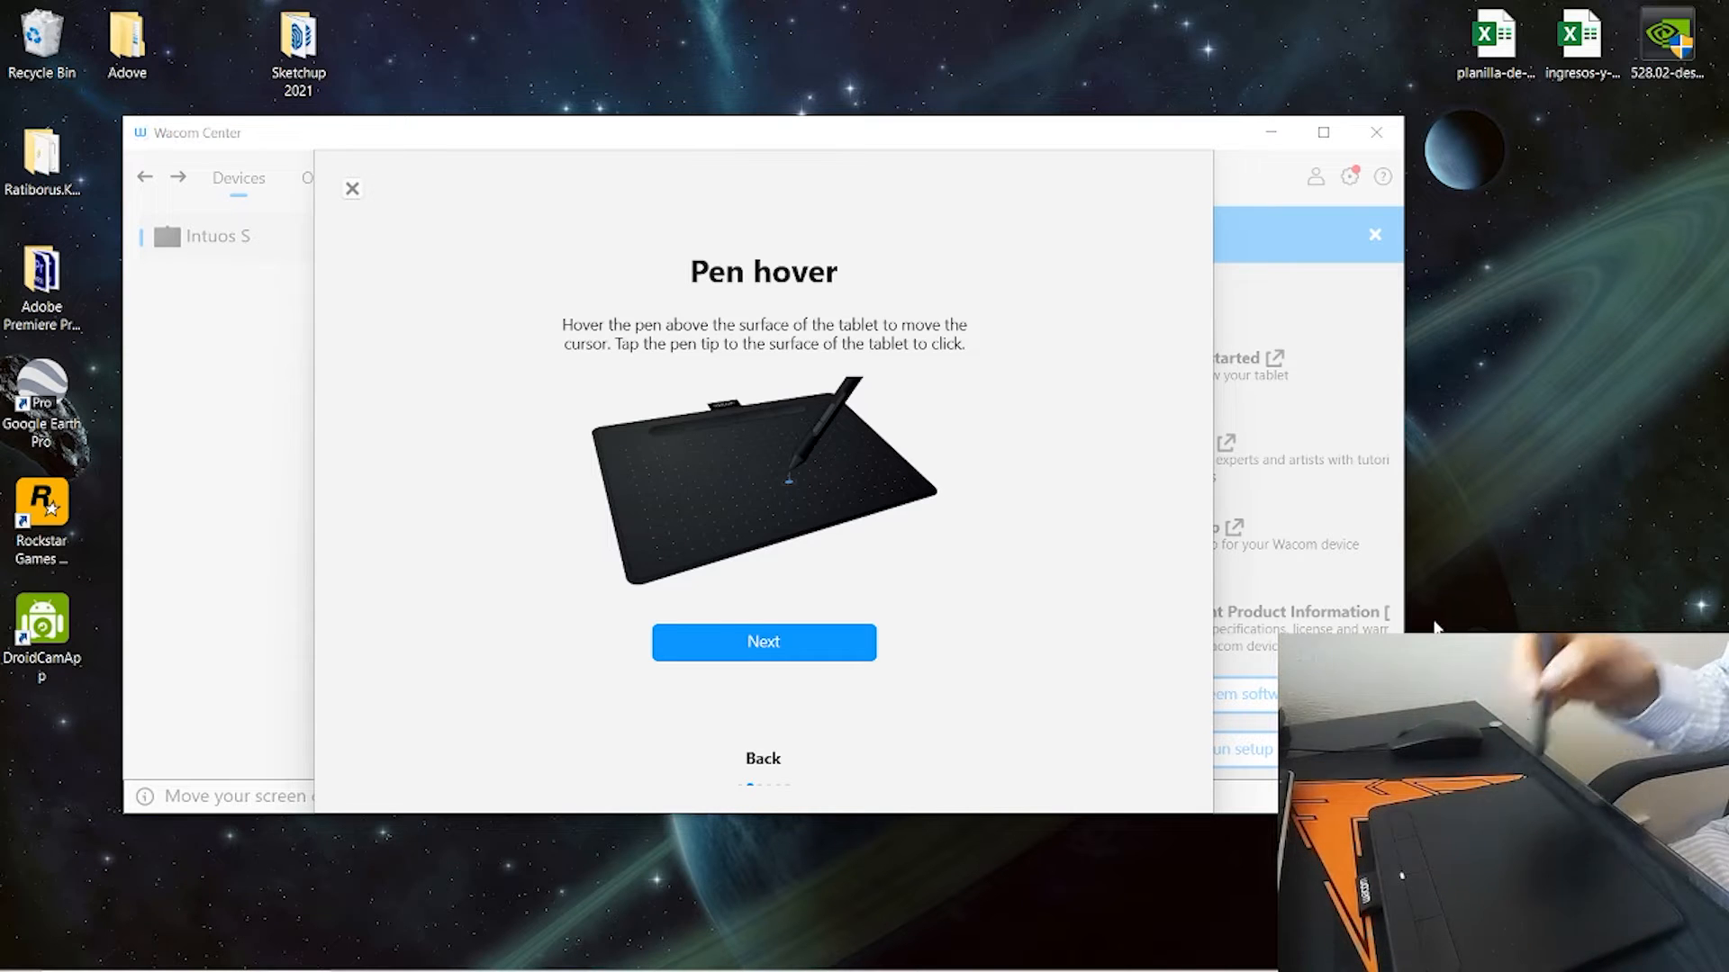
click(503, 689)
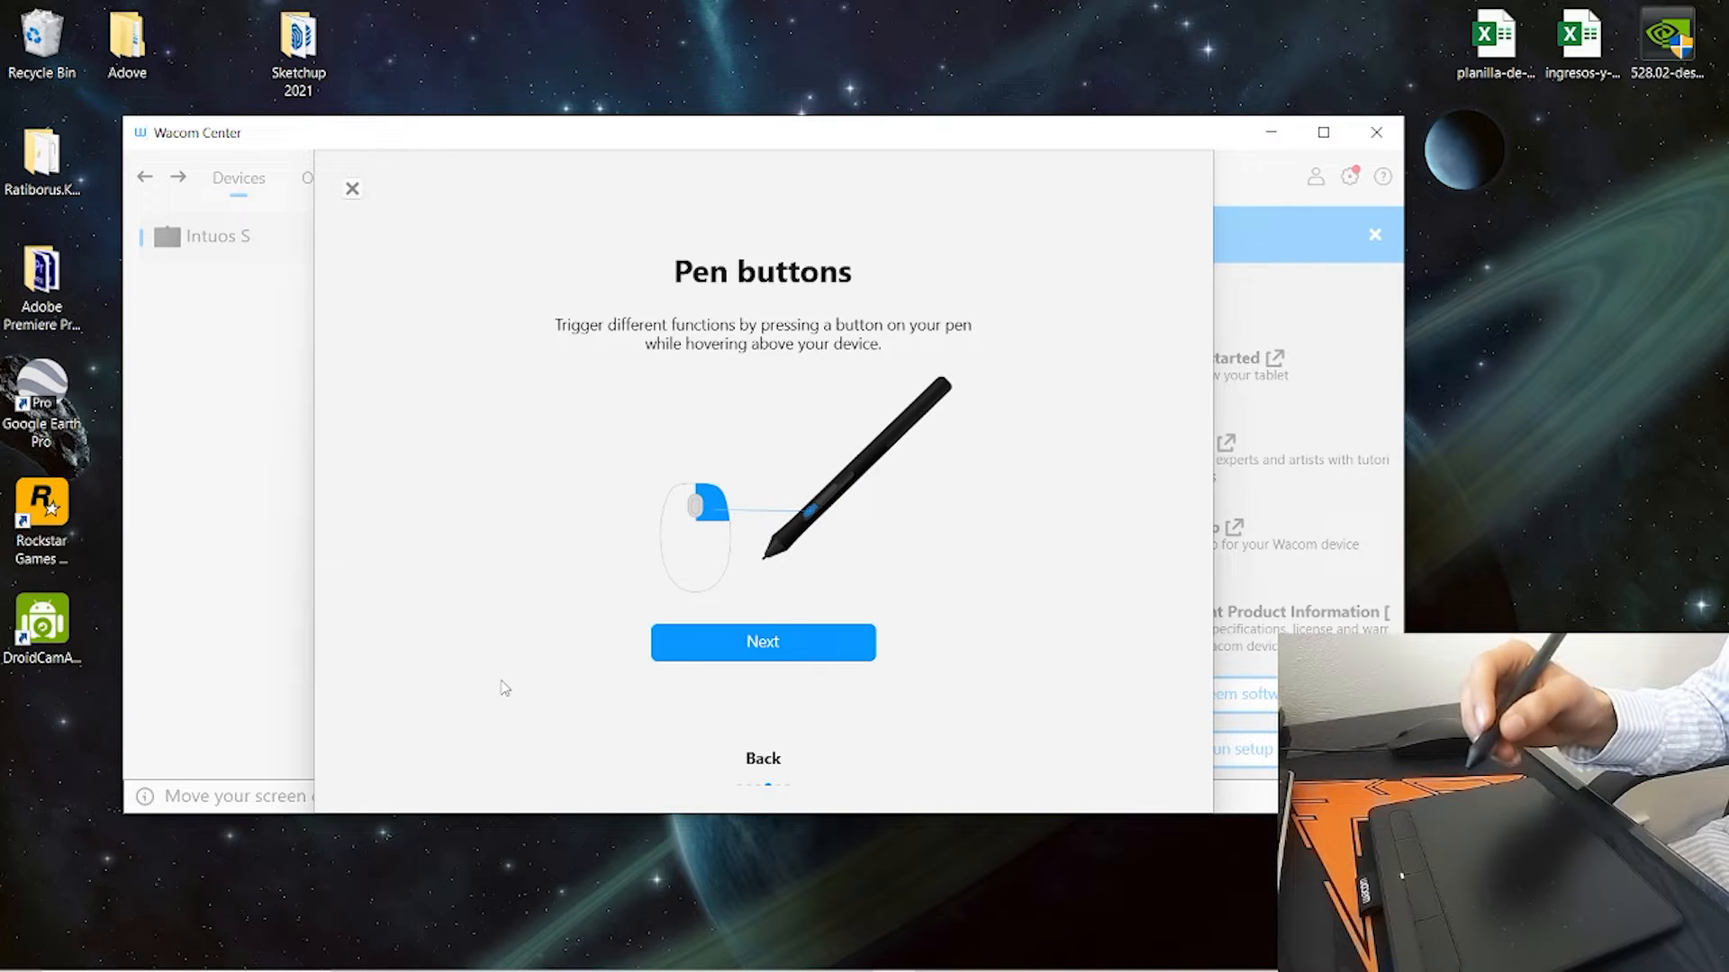
mouse_move(1090, 133)
mouse_down()
mouse_move(1076, 181)
mouse_move(984, 294)
mouse_move(1103, 178)
mouse_move(1097, 141)
mouse_up()
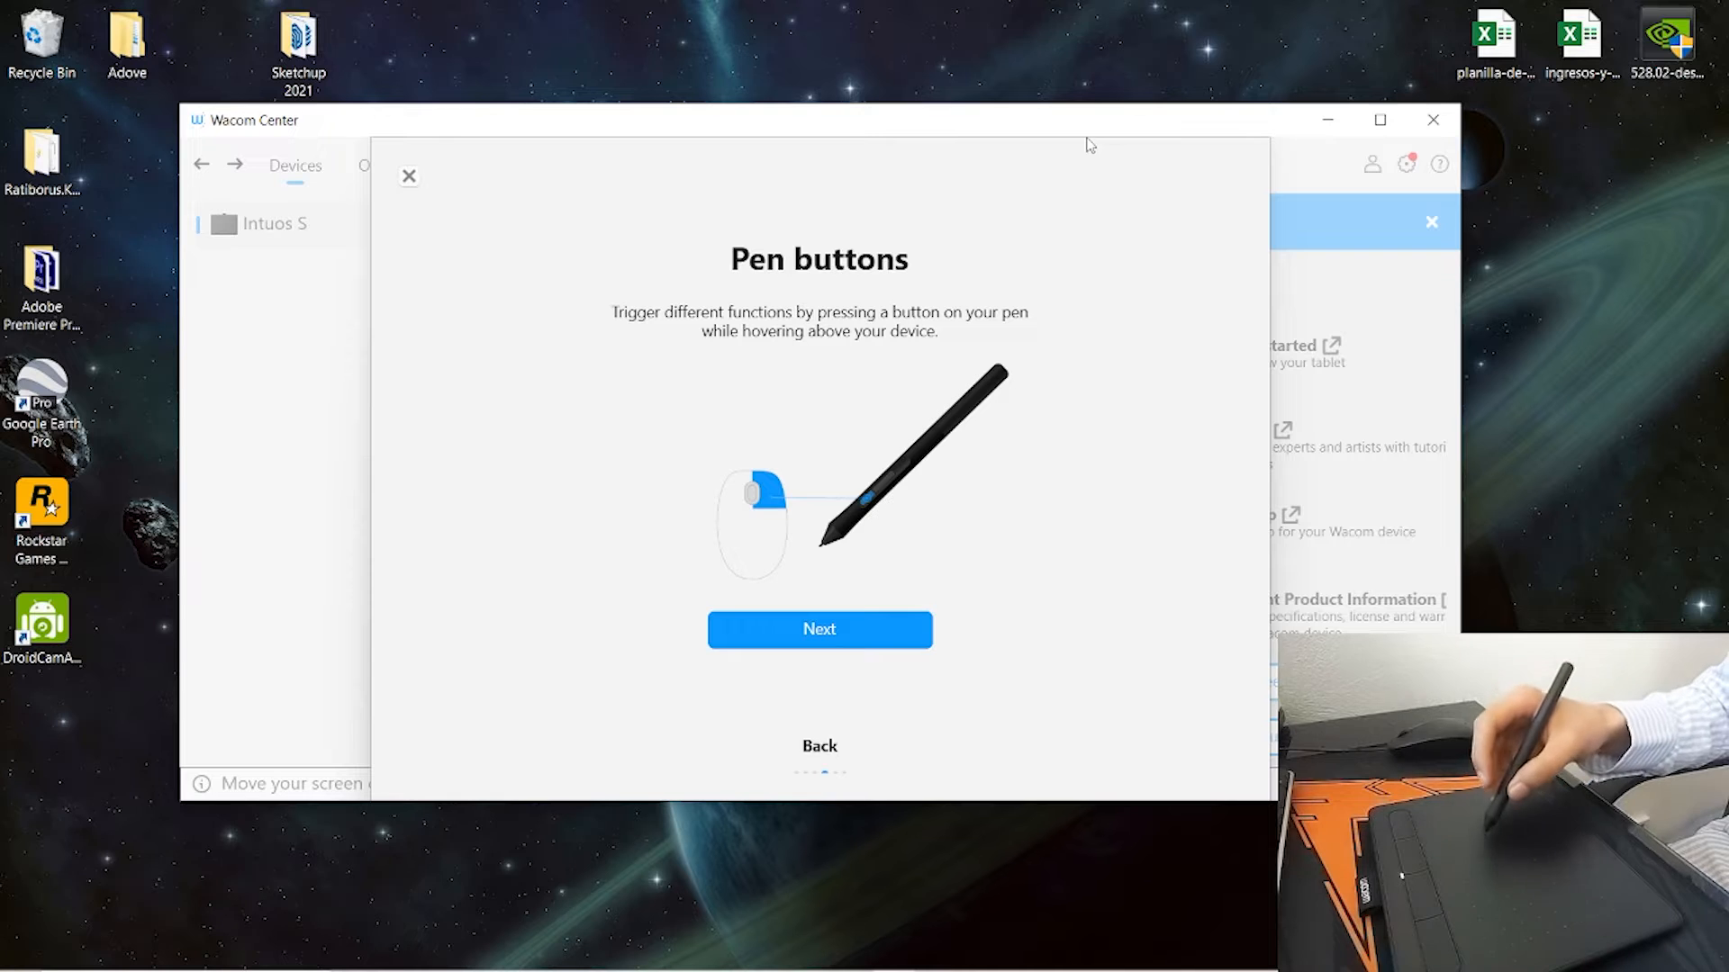
click(819, 630)
Test the pen mapping by tapping different areas of the desktop and opening context menus with the pen
click(490, 818)
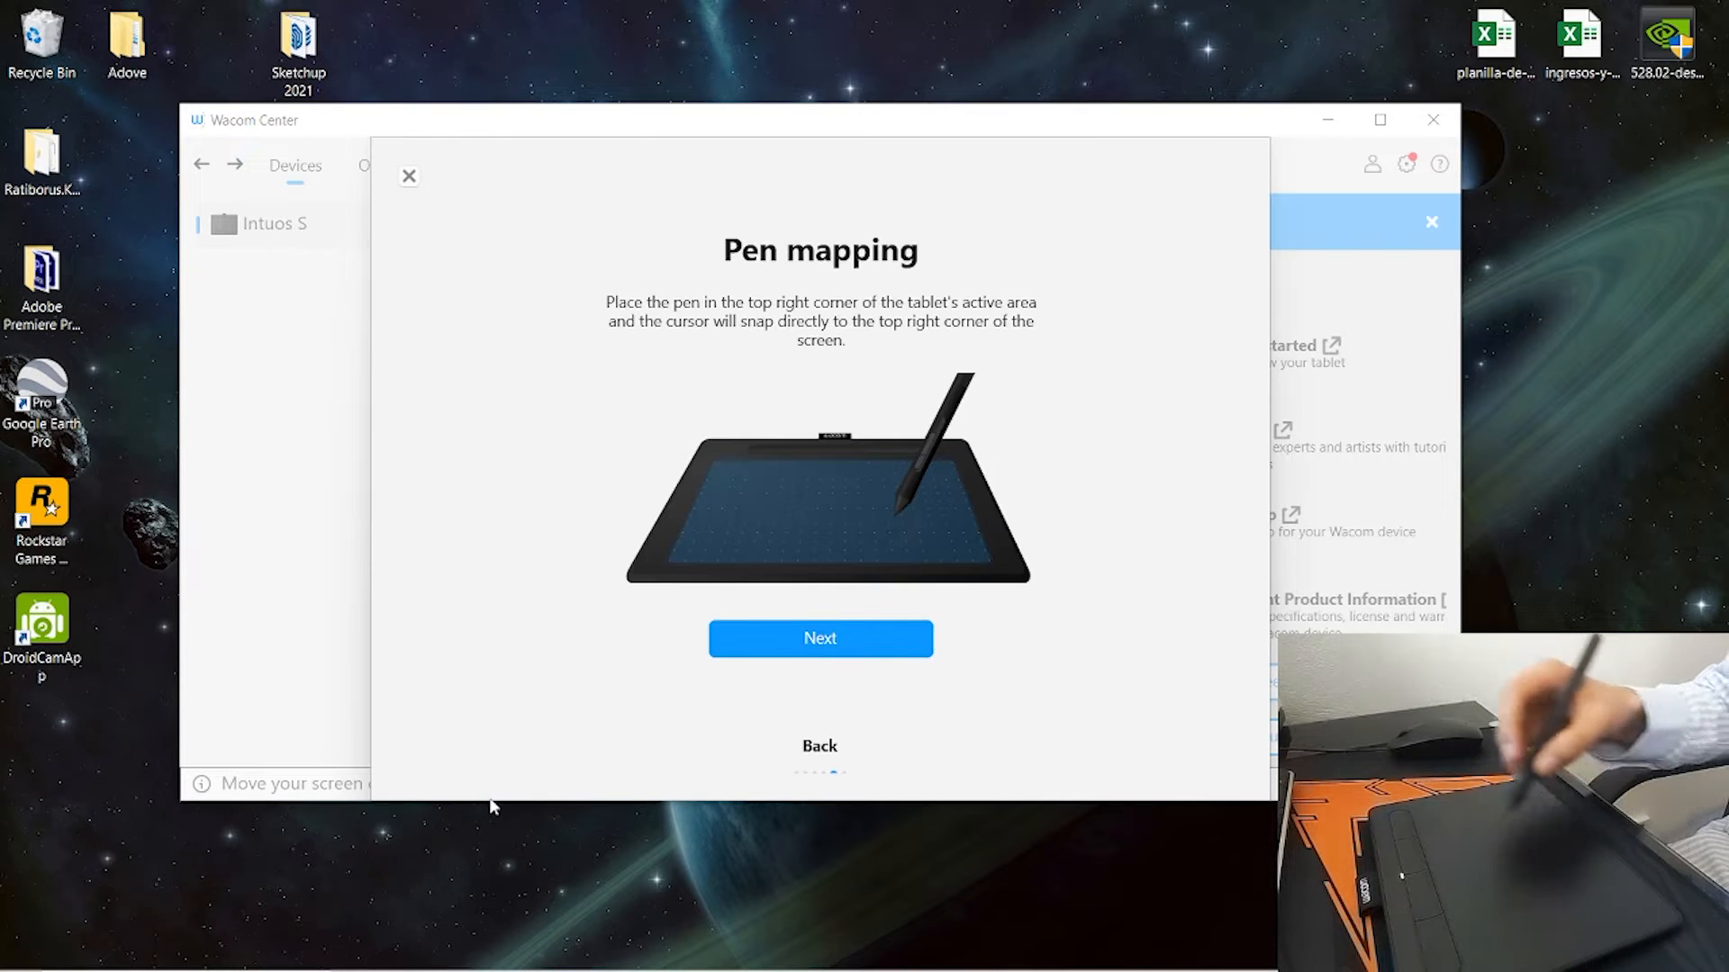
click(1137, 104)
click(1110, 89)
click(550, 375)
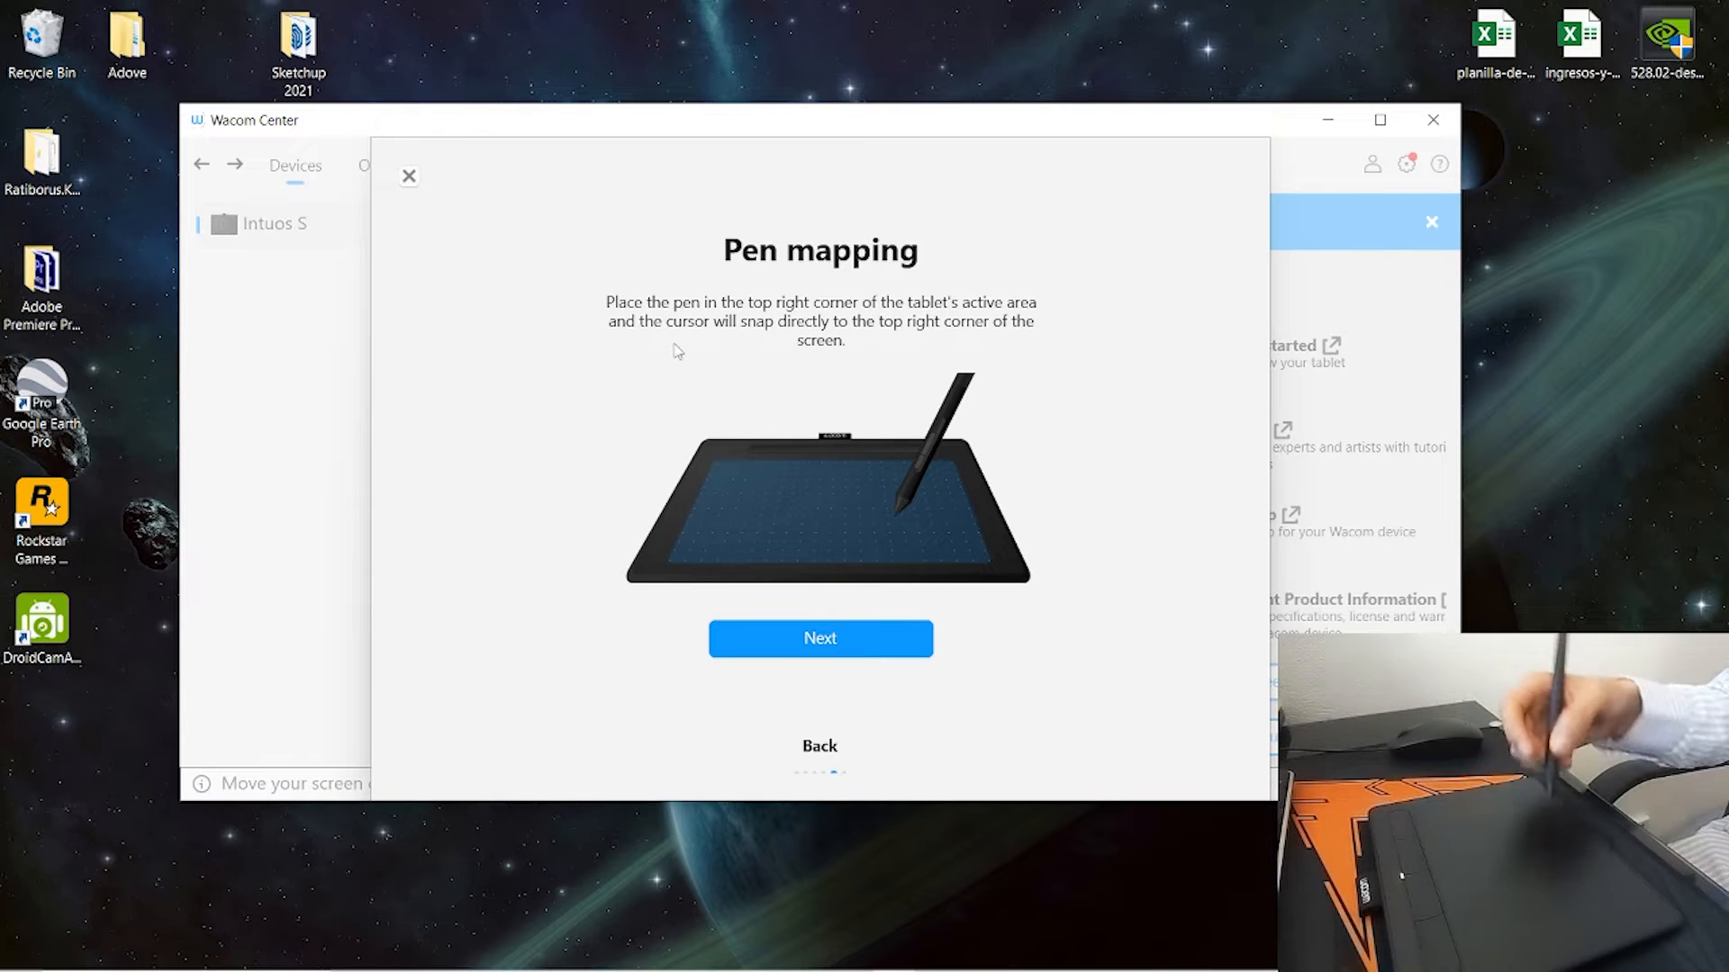
right_click(242, 122)
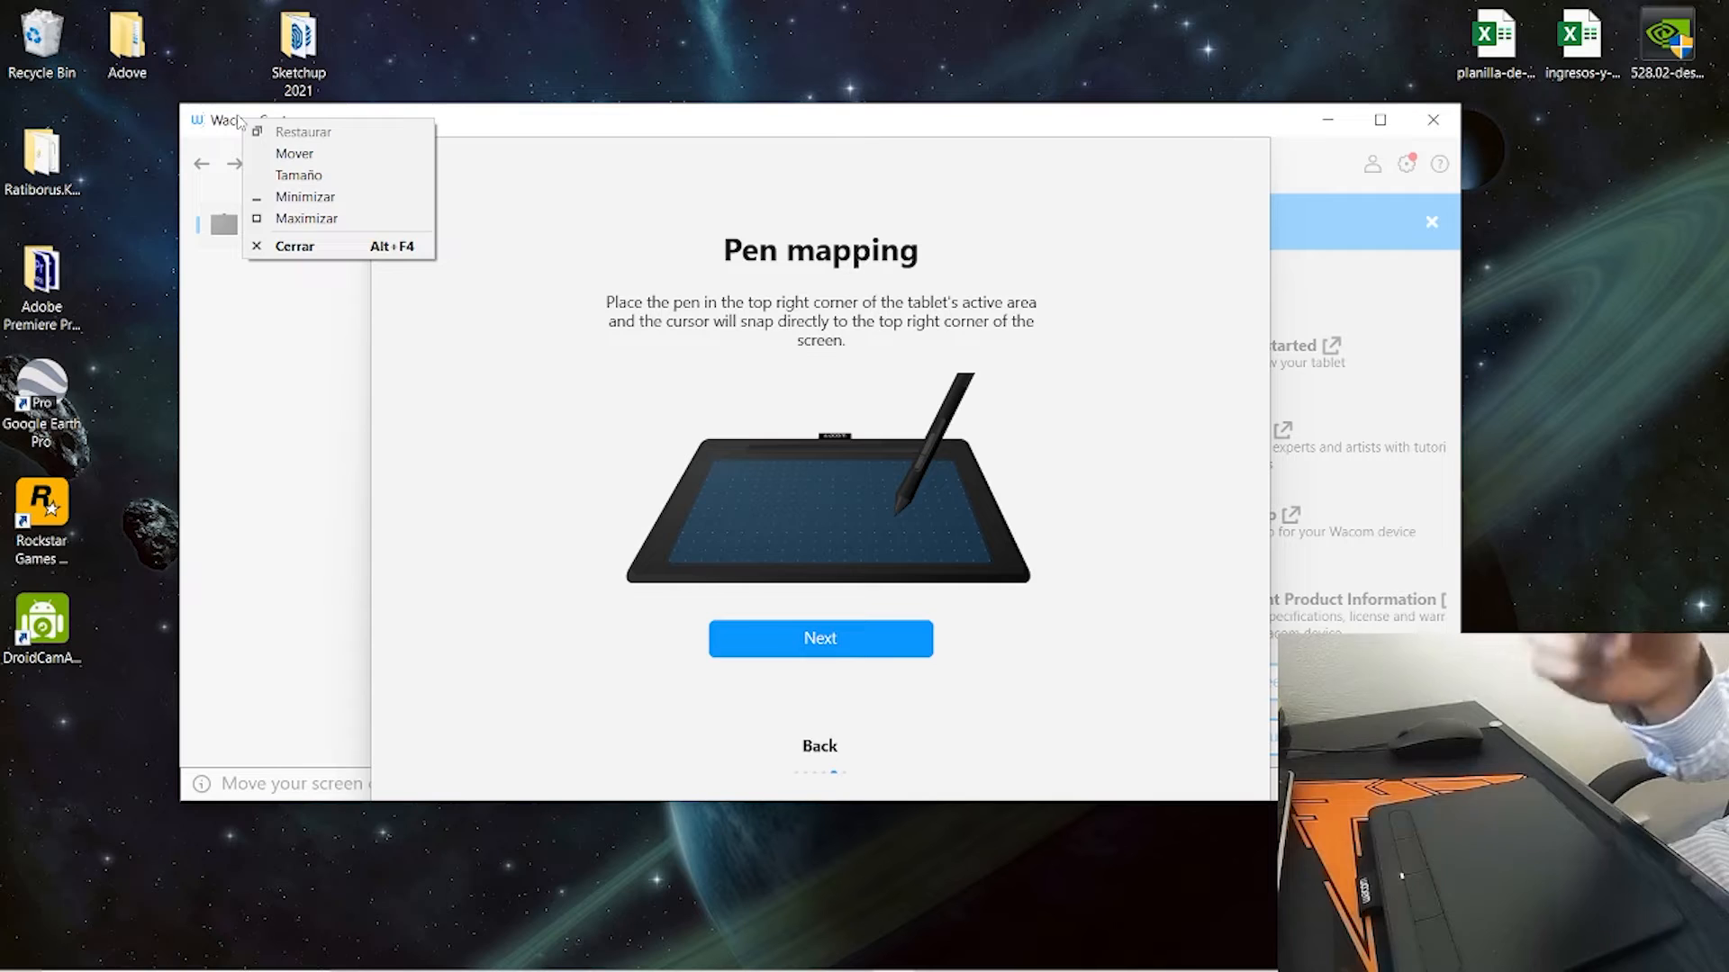
click(1684, 918)
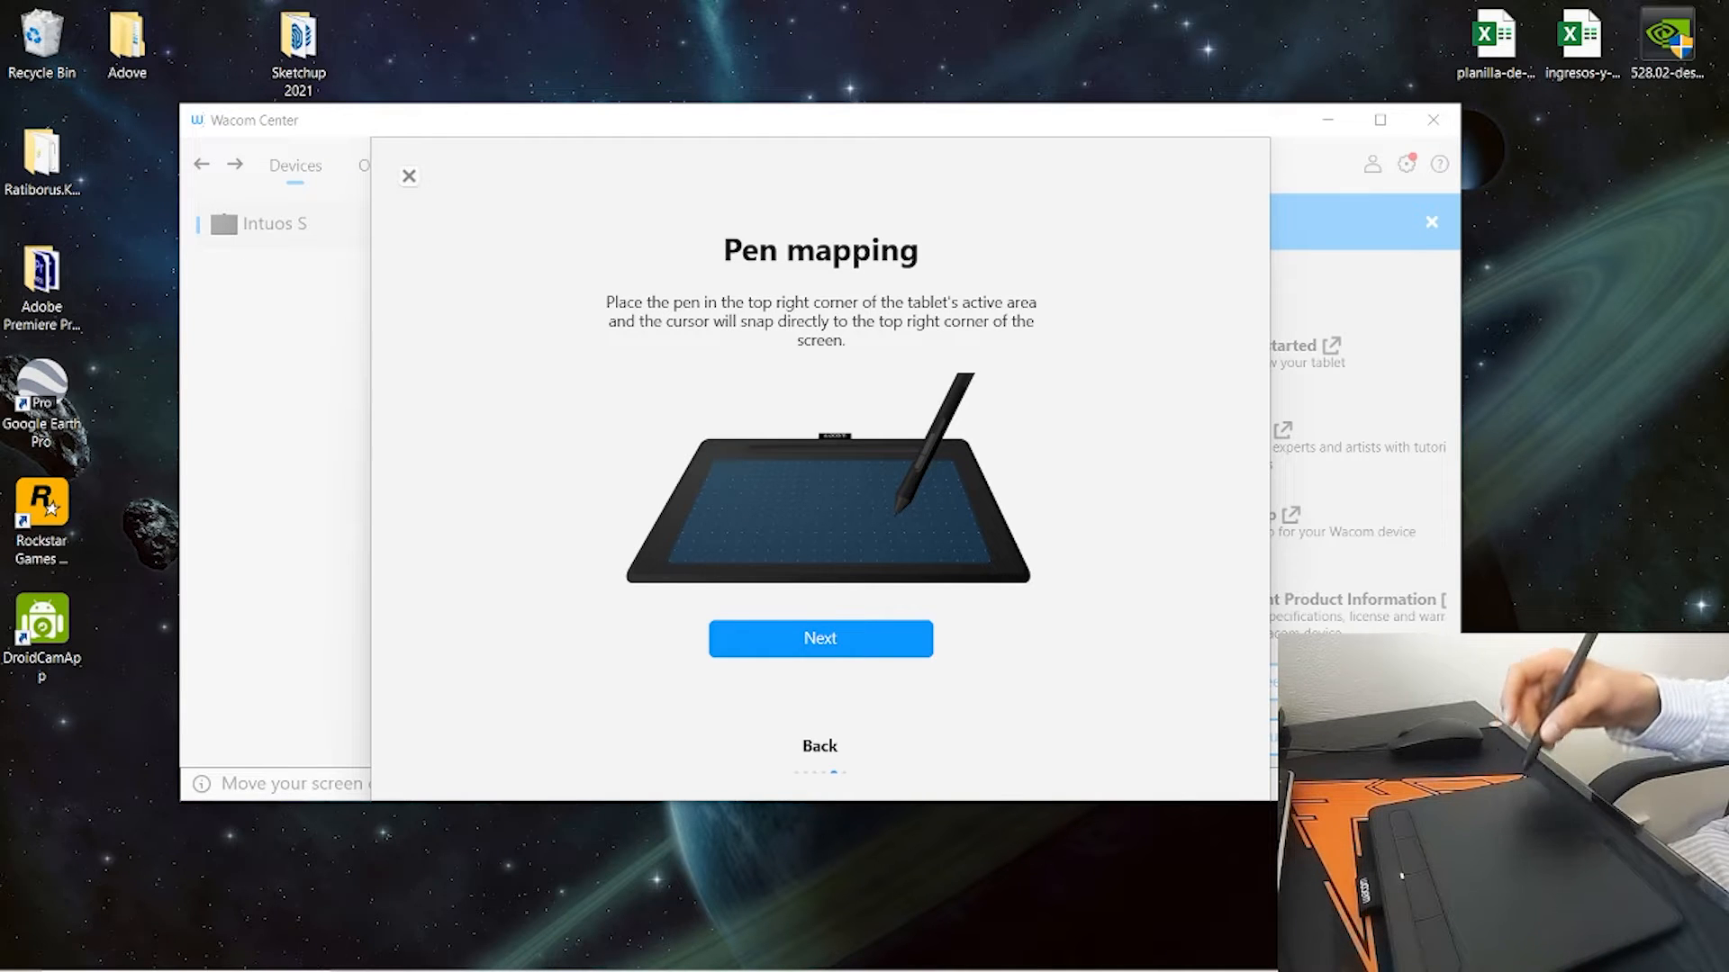
right_click(1726, 762)
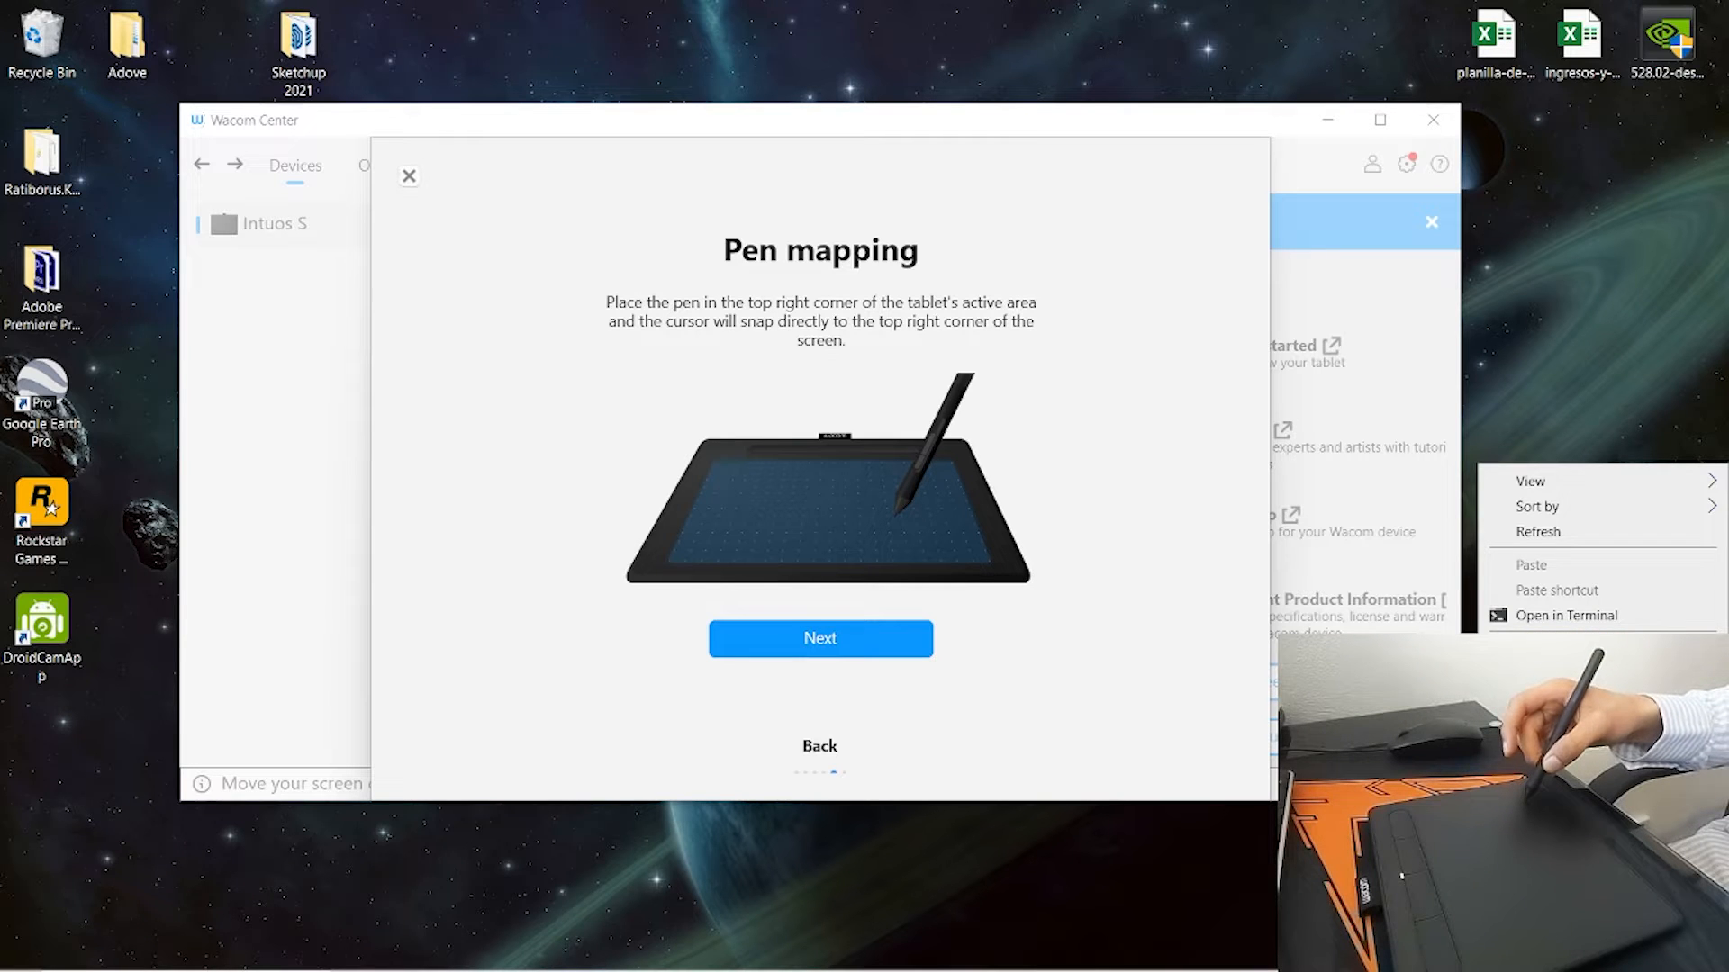
click(1726, 776)
right_click(1710, 760)
click(1255, 757)
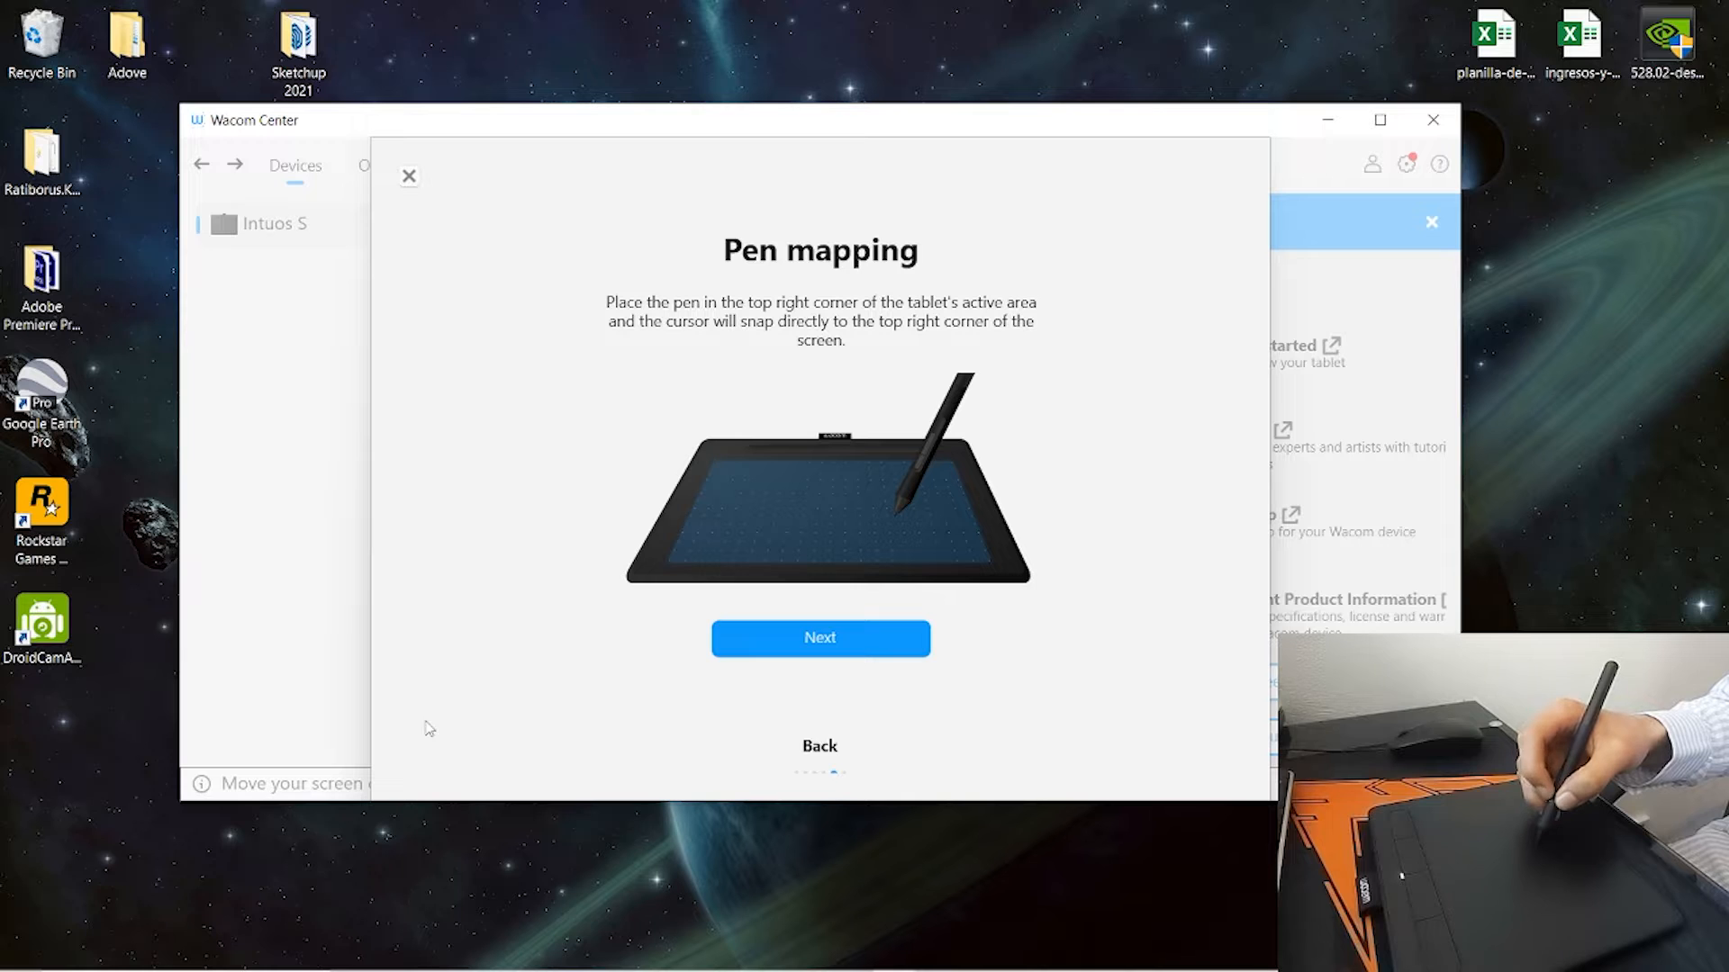
Finish the Intuos S introduction and open the tablet's pen settings
click(820, 638)
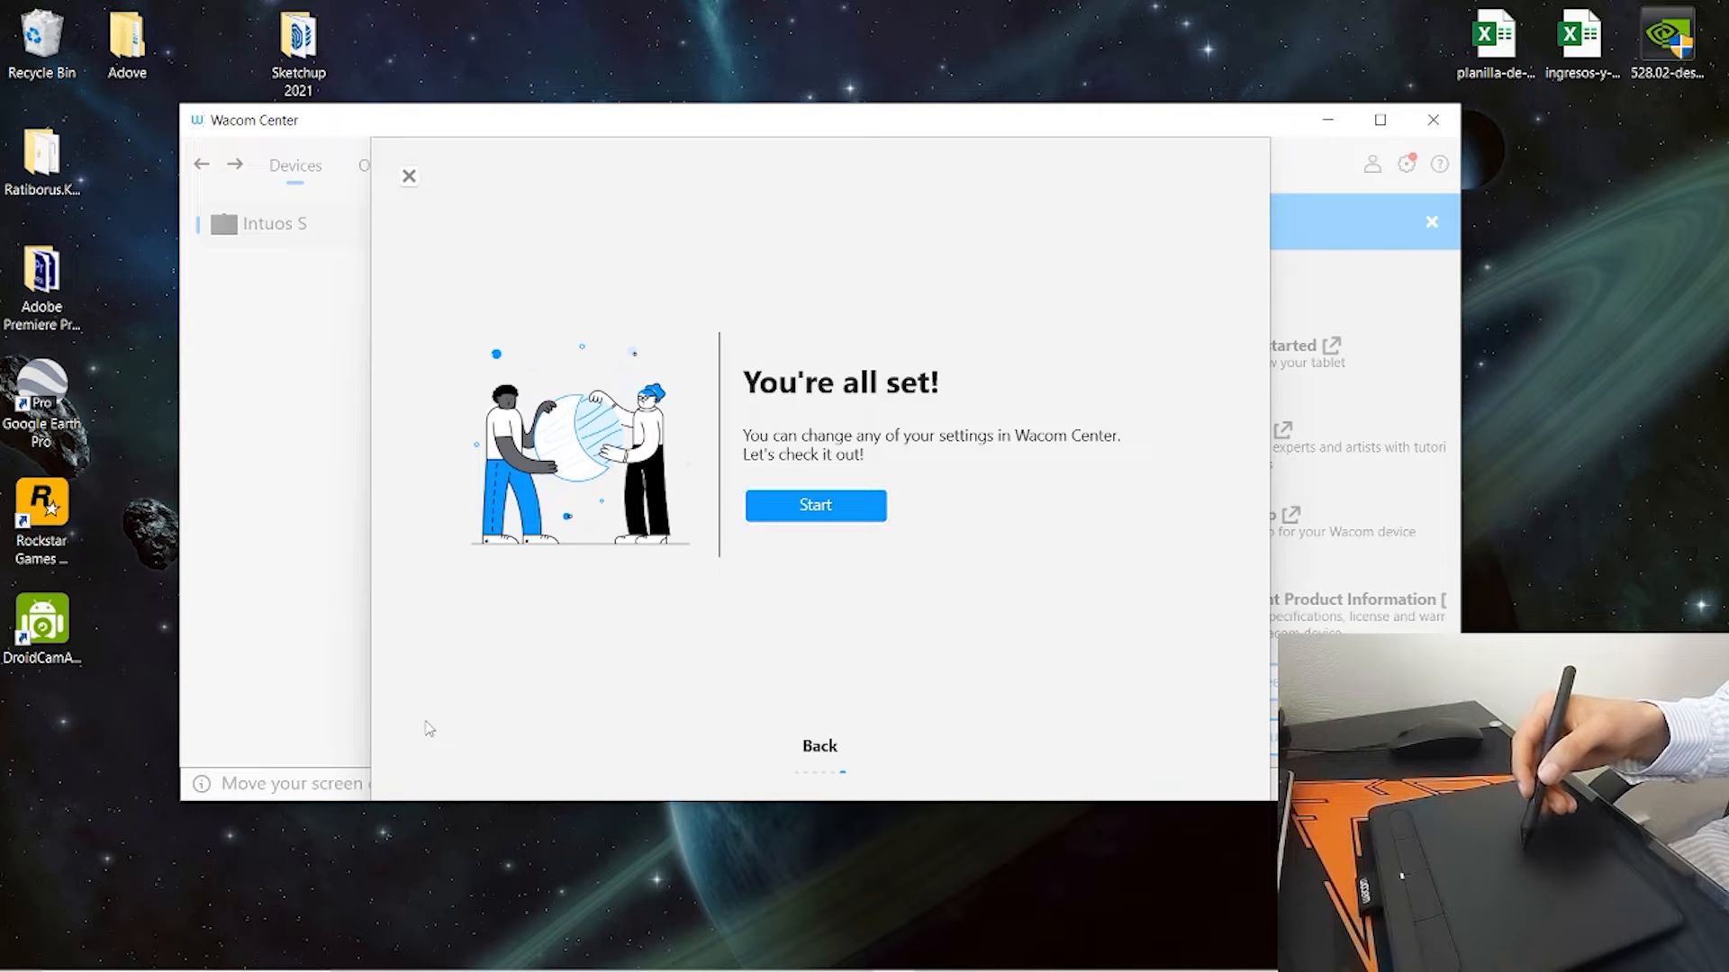
click(814, 507)
click(815, 507)
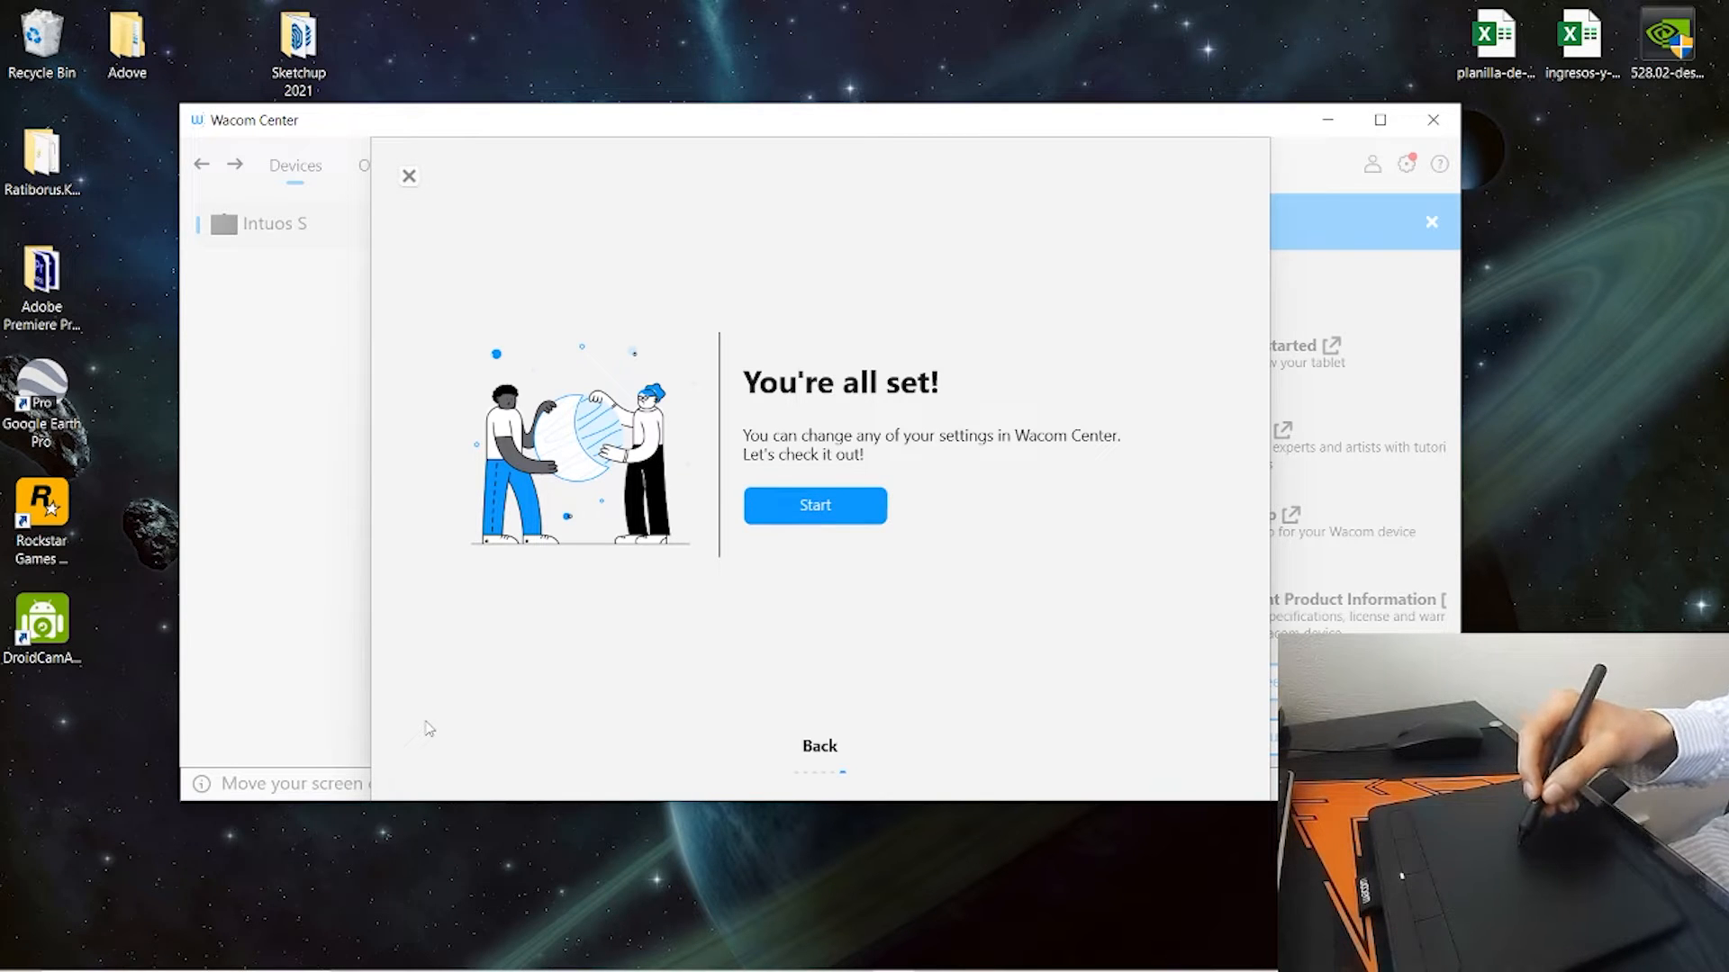
click(814, 506)
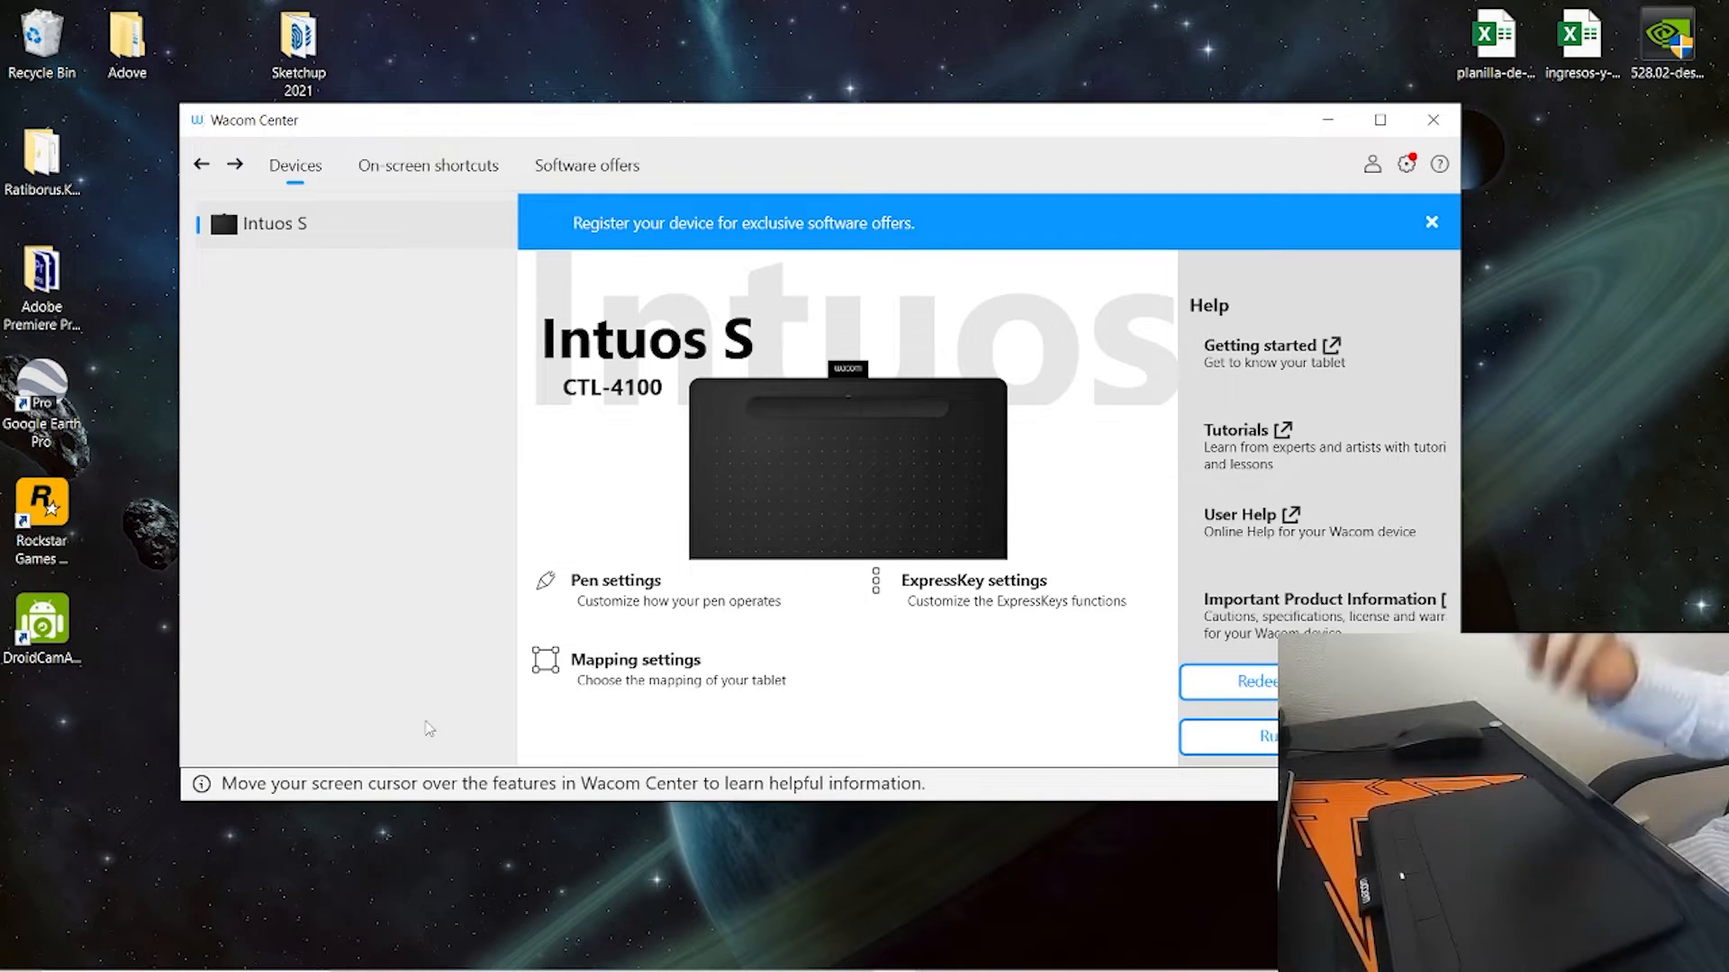
click(700, 594)
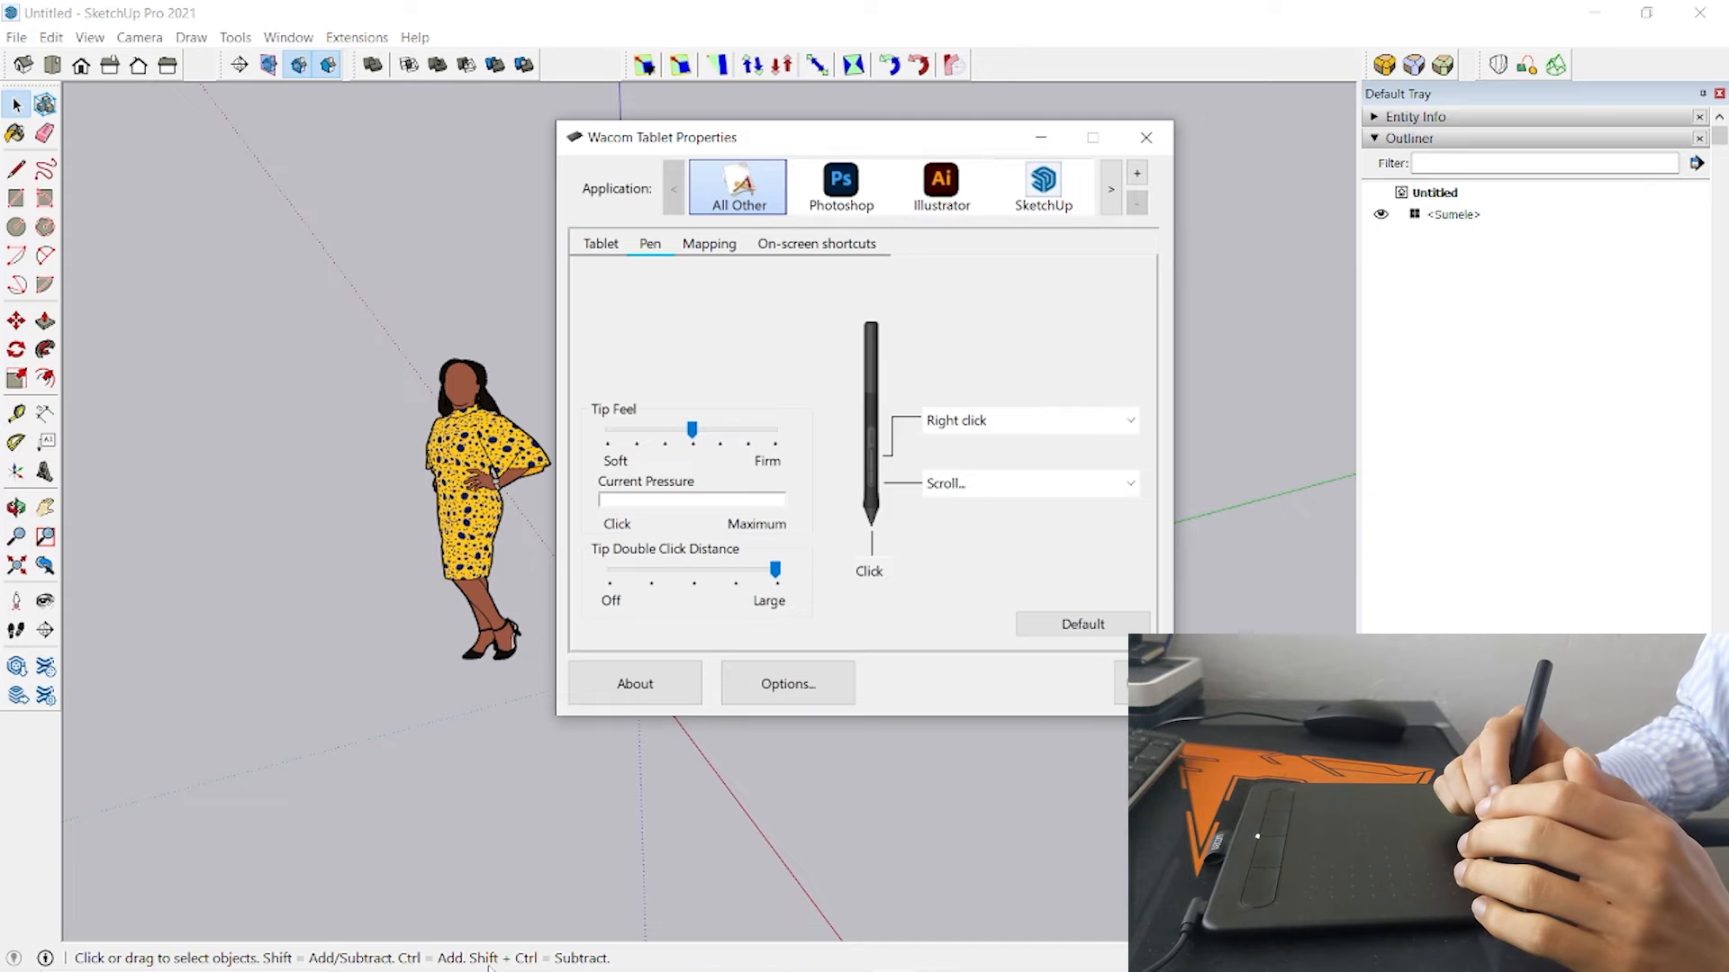
Look up the Wacom Tablet Properties entry in the Windows search and return to the properties window
mouse_move(236, 968)
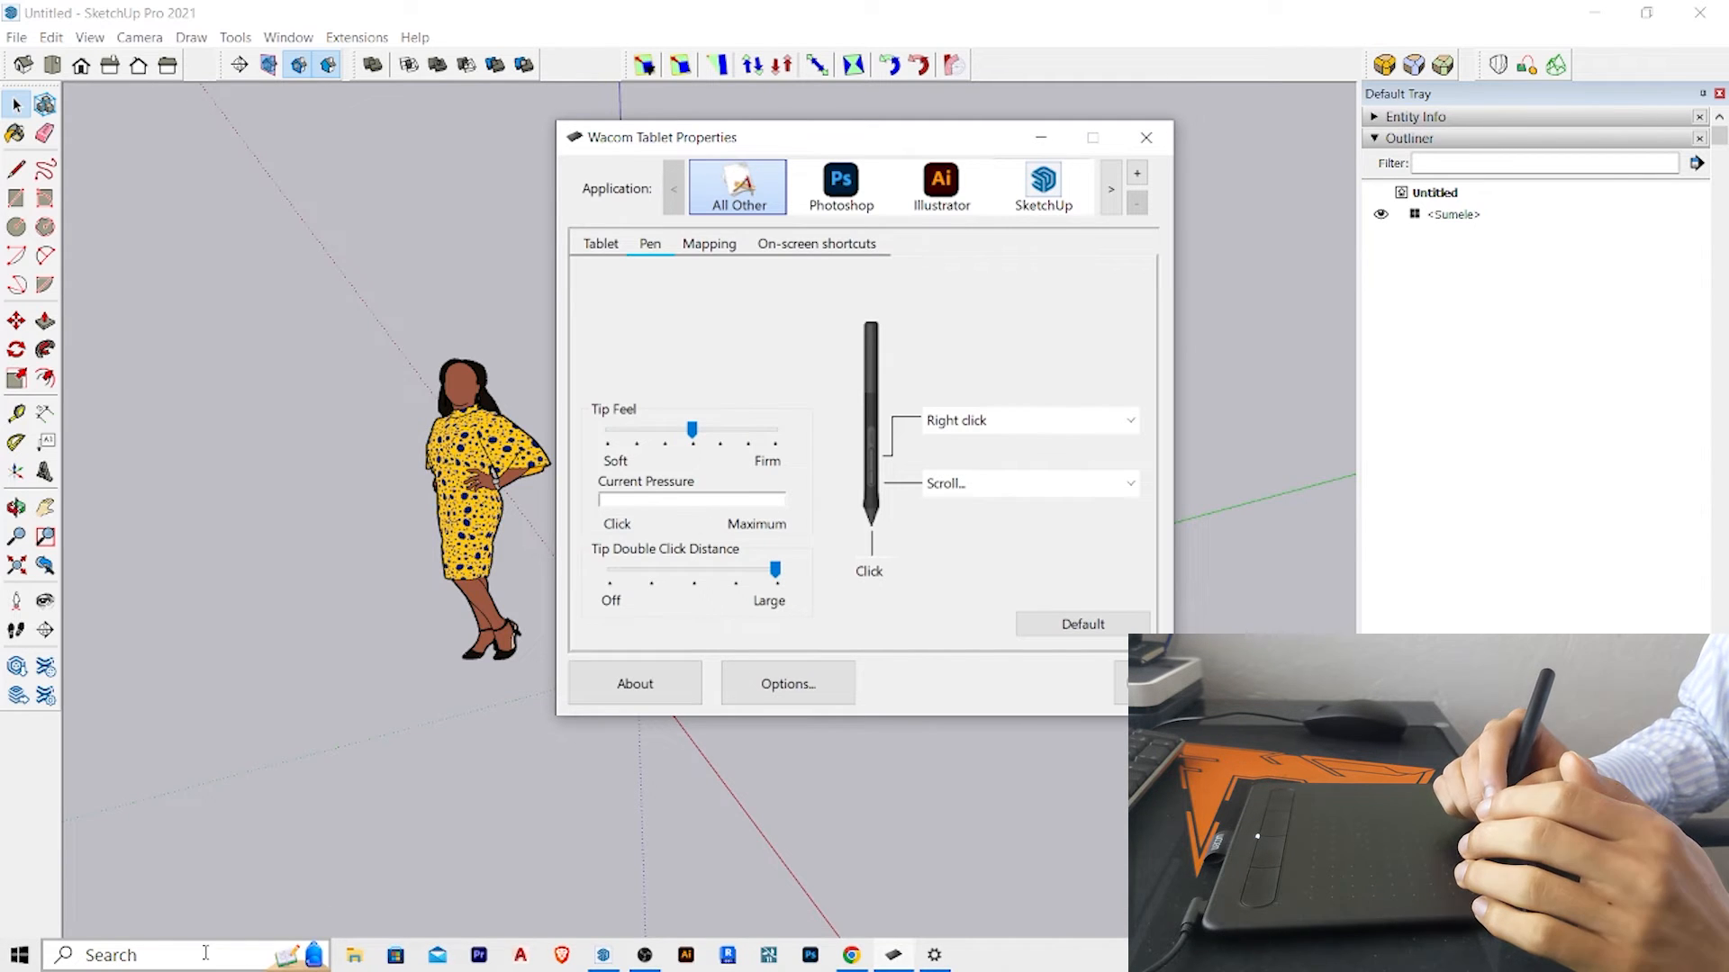
click(205, 955)
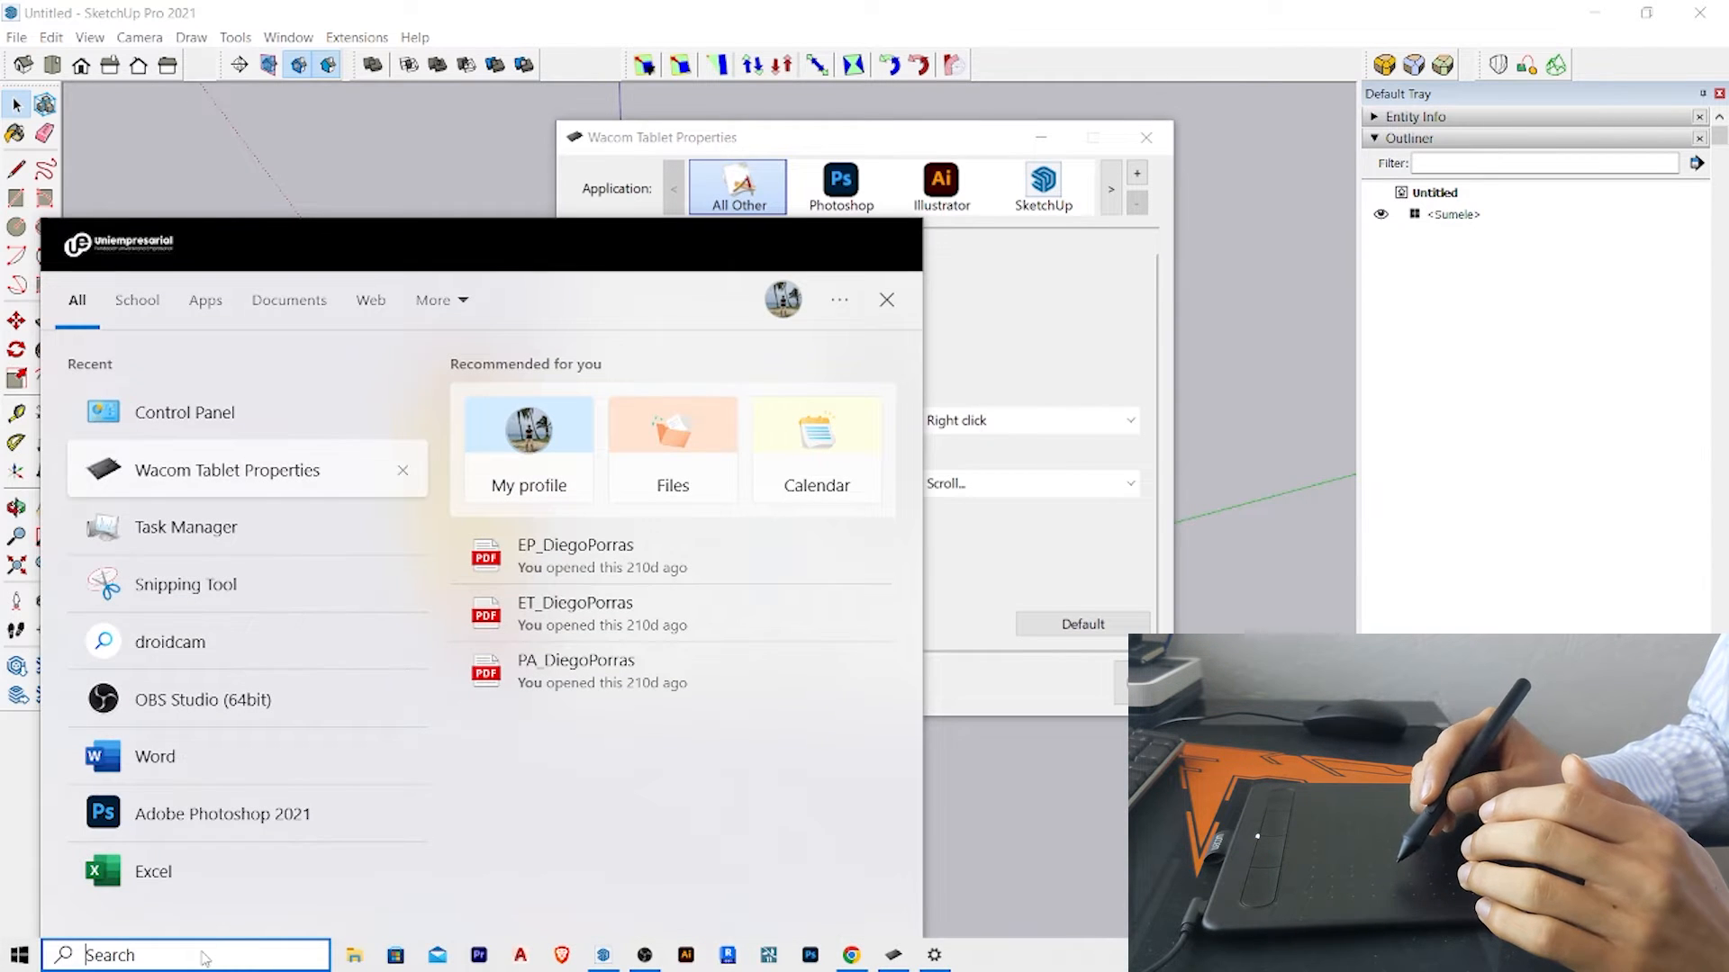
click(1067, 512)
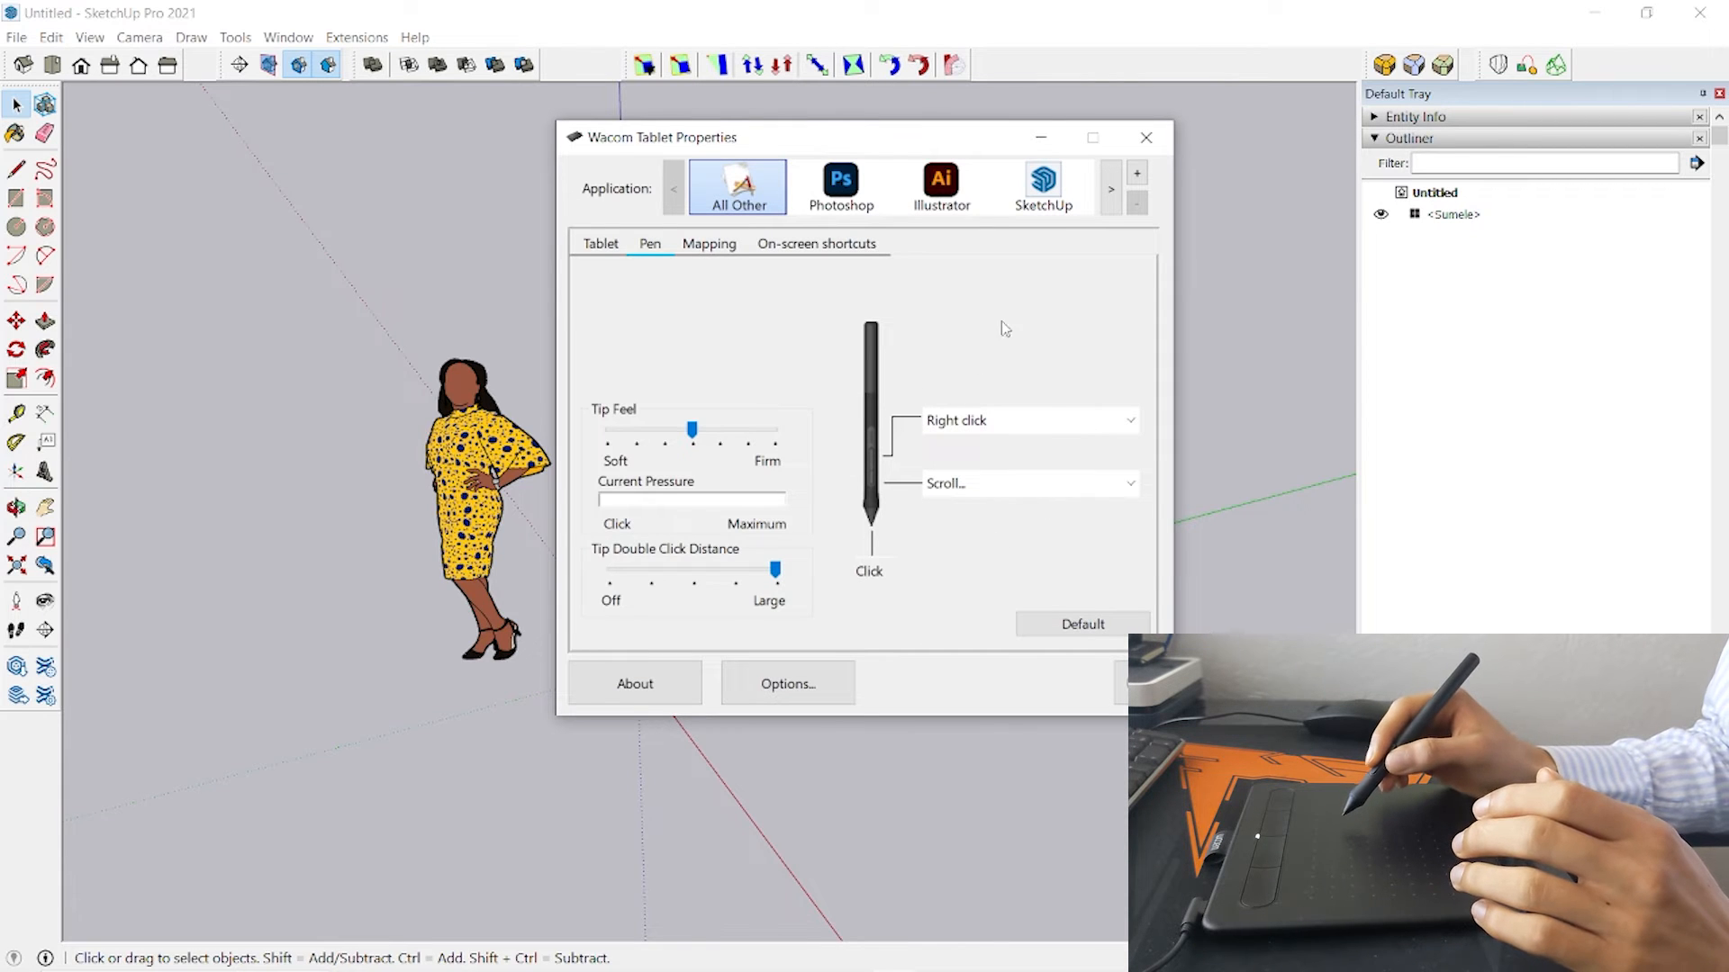
Delete the existing SketchUp custom settings from the application list in Wacom Tablet Properties
click(1046, 189)
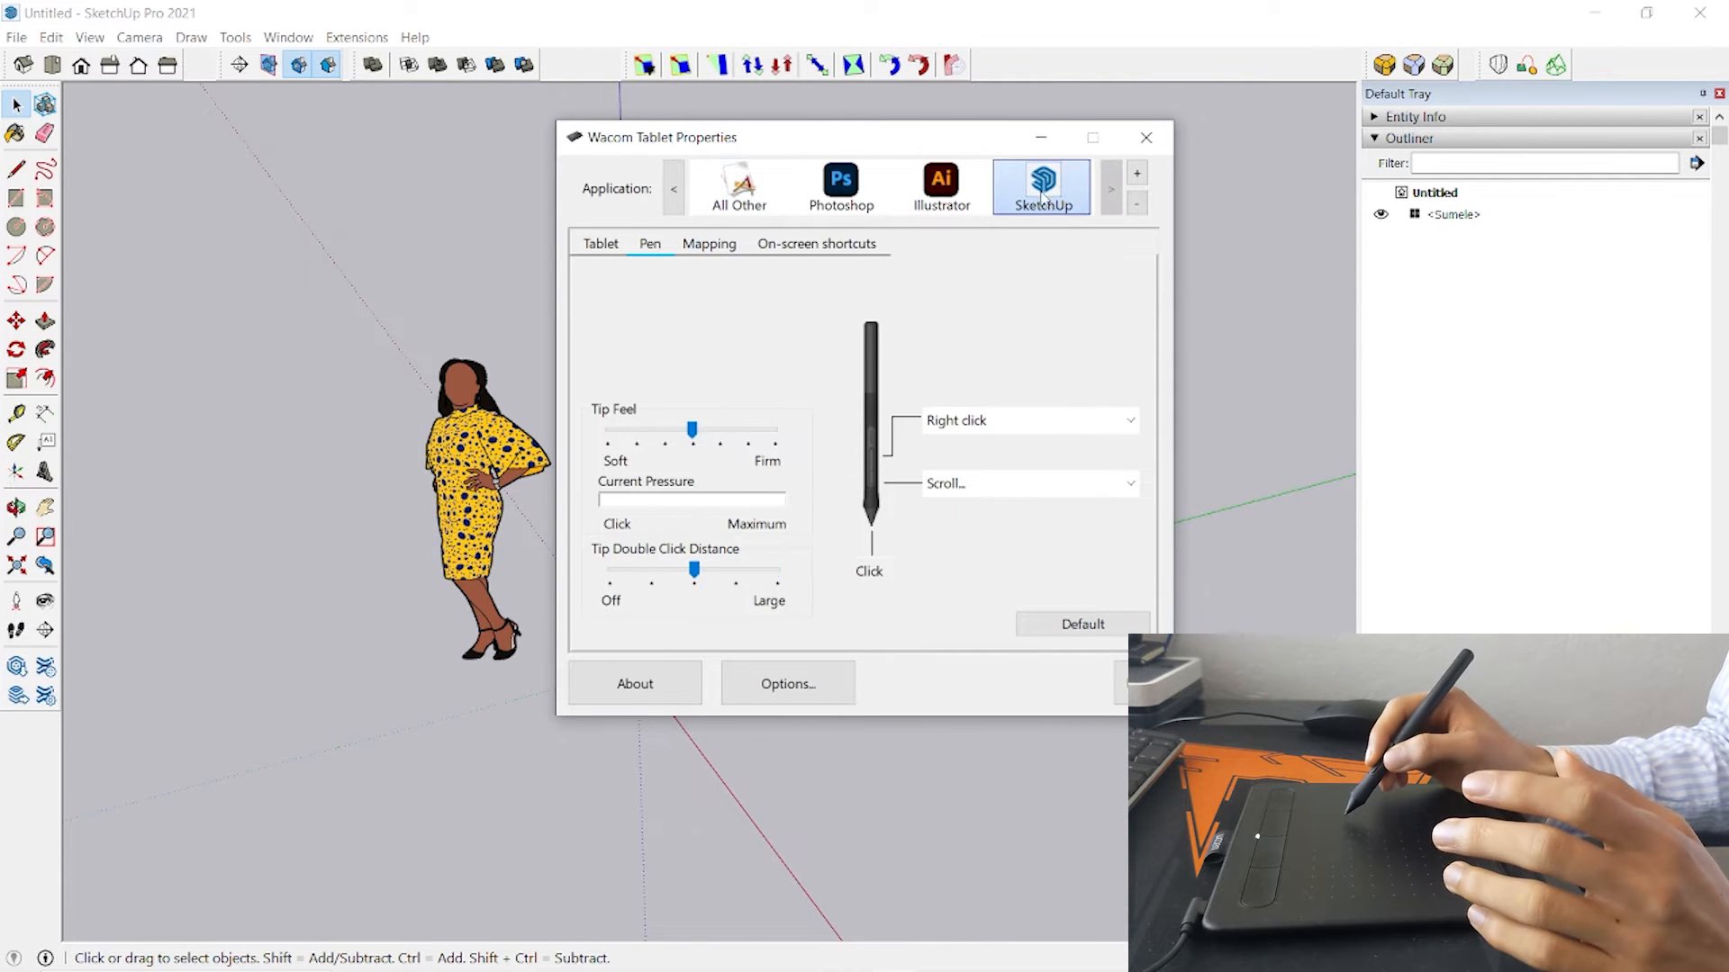
click(1135, 205)
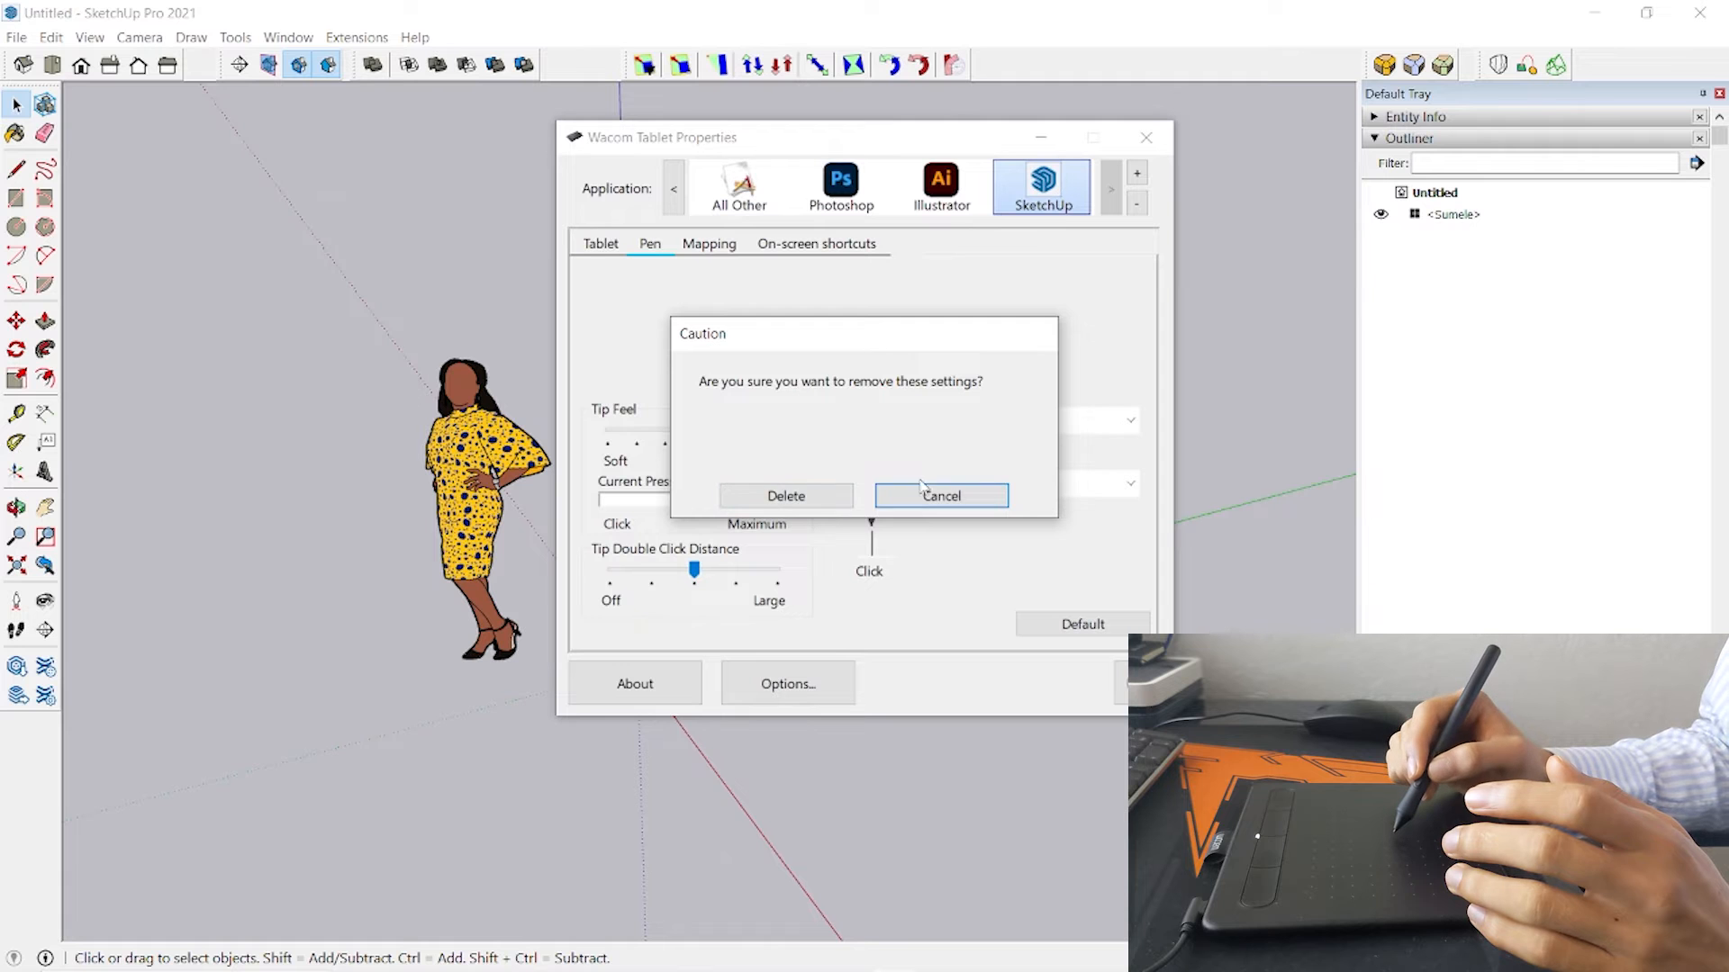
click(789, 497)
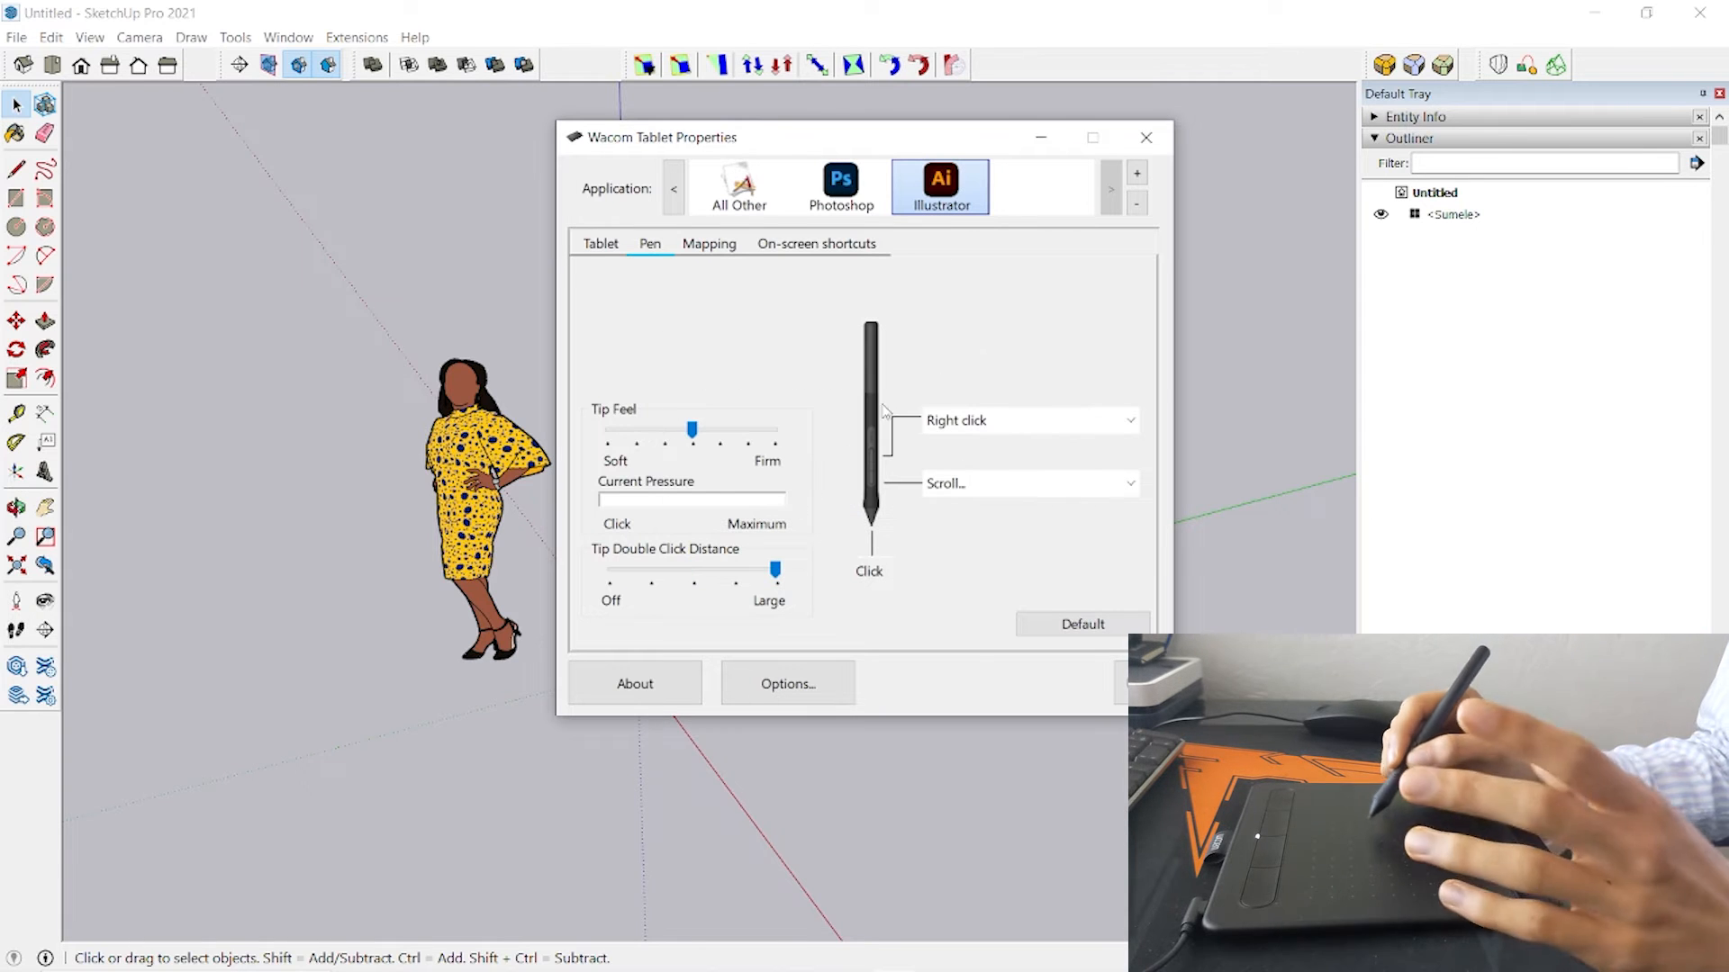
Add SketchUp from the currently open applications as an application with custom tablet settings
click(1066, 322)
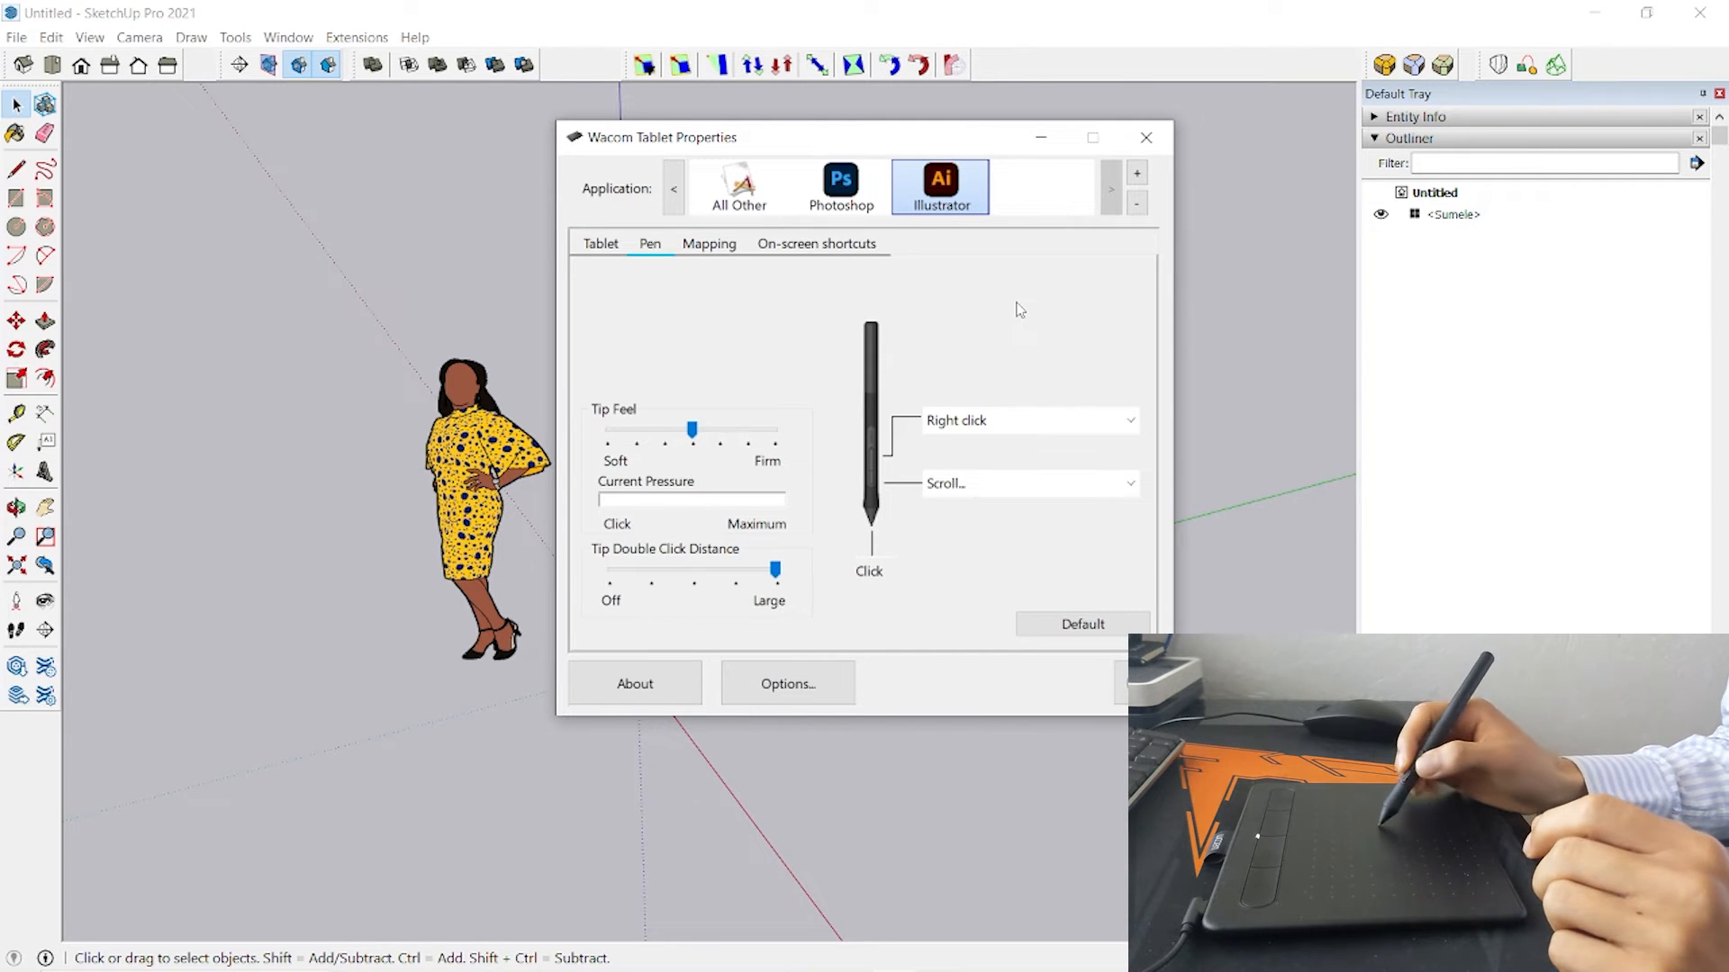
click(1138, 180)
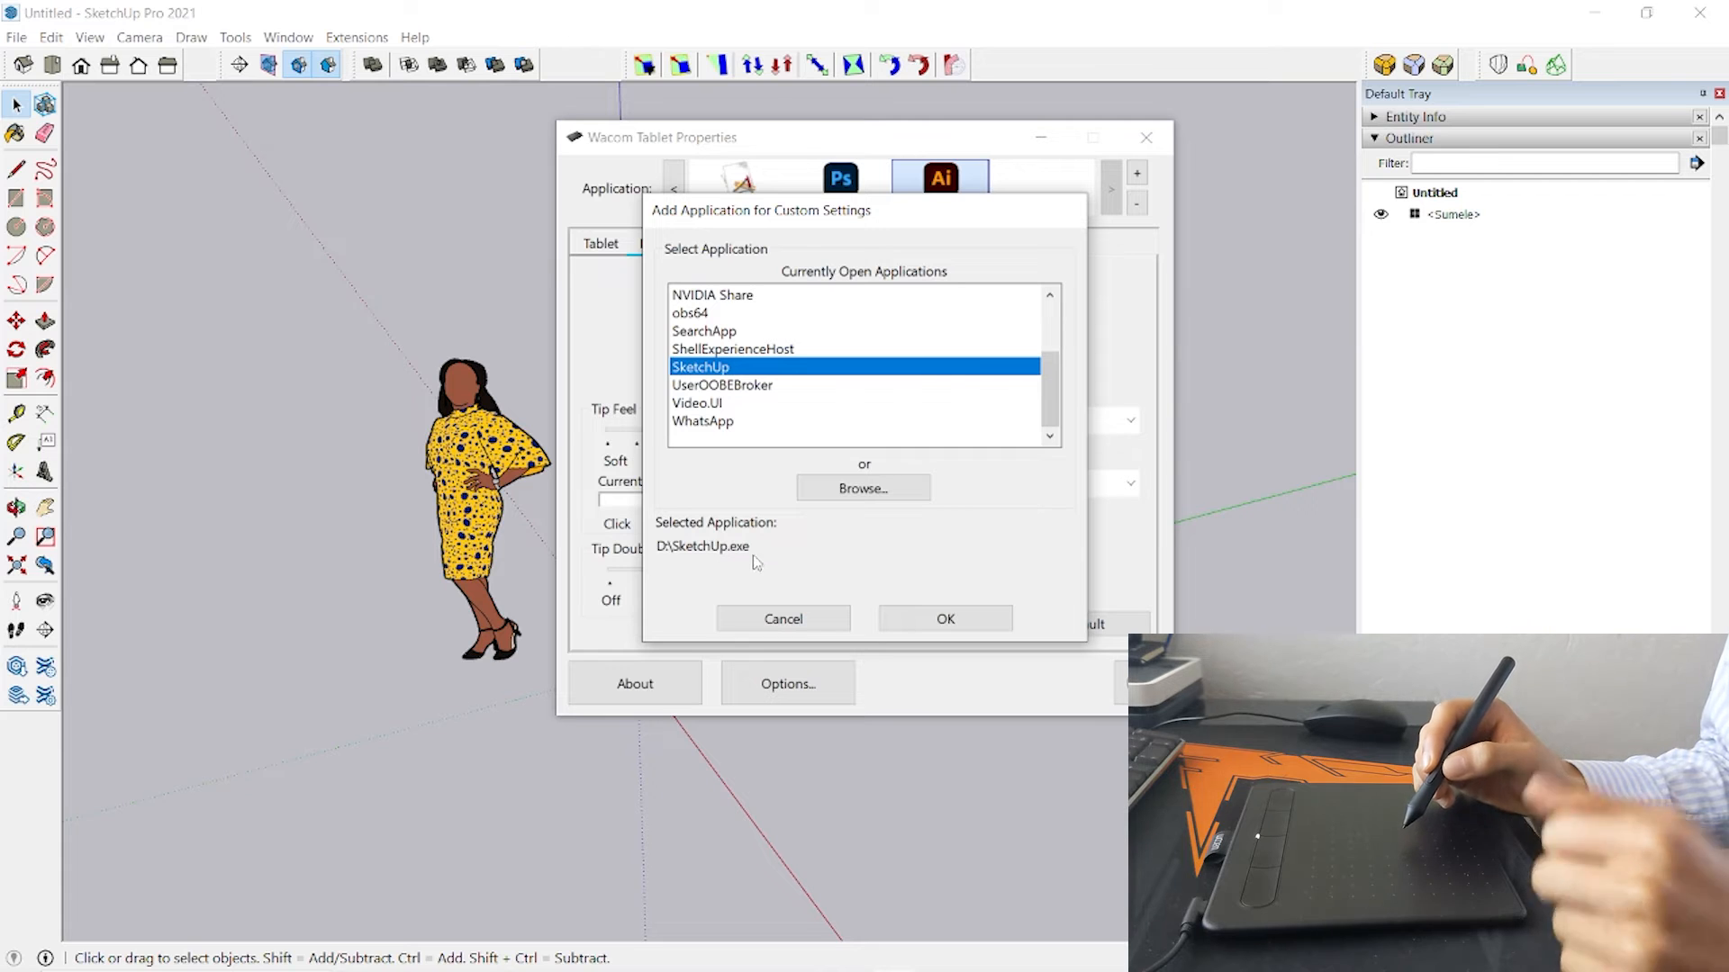
click(961, 619)
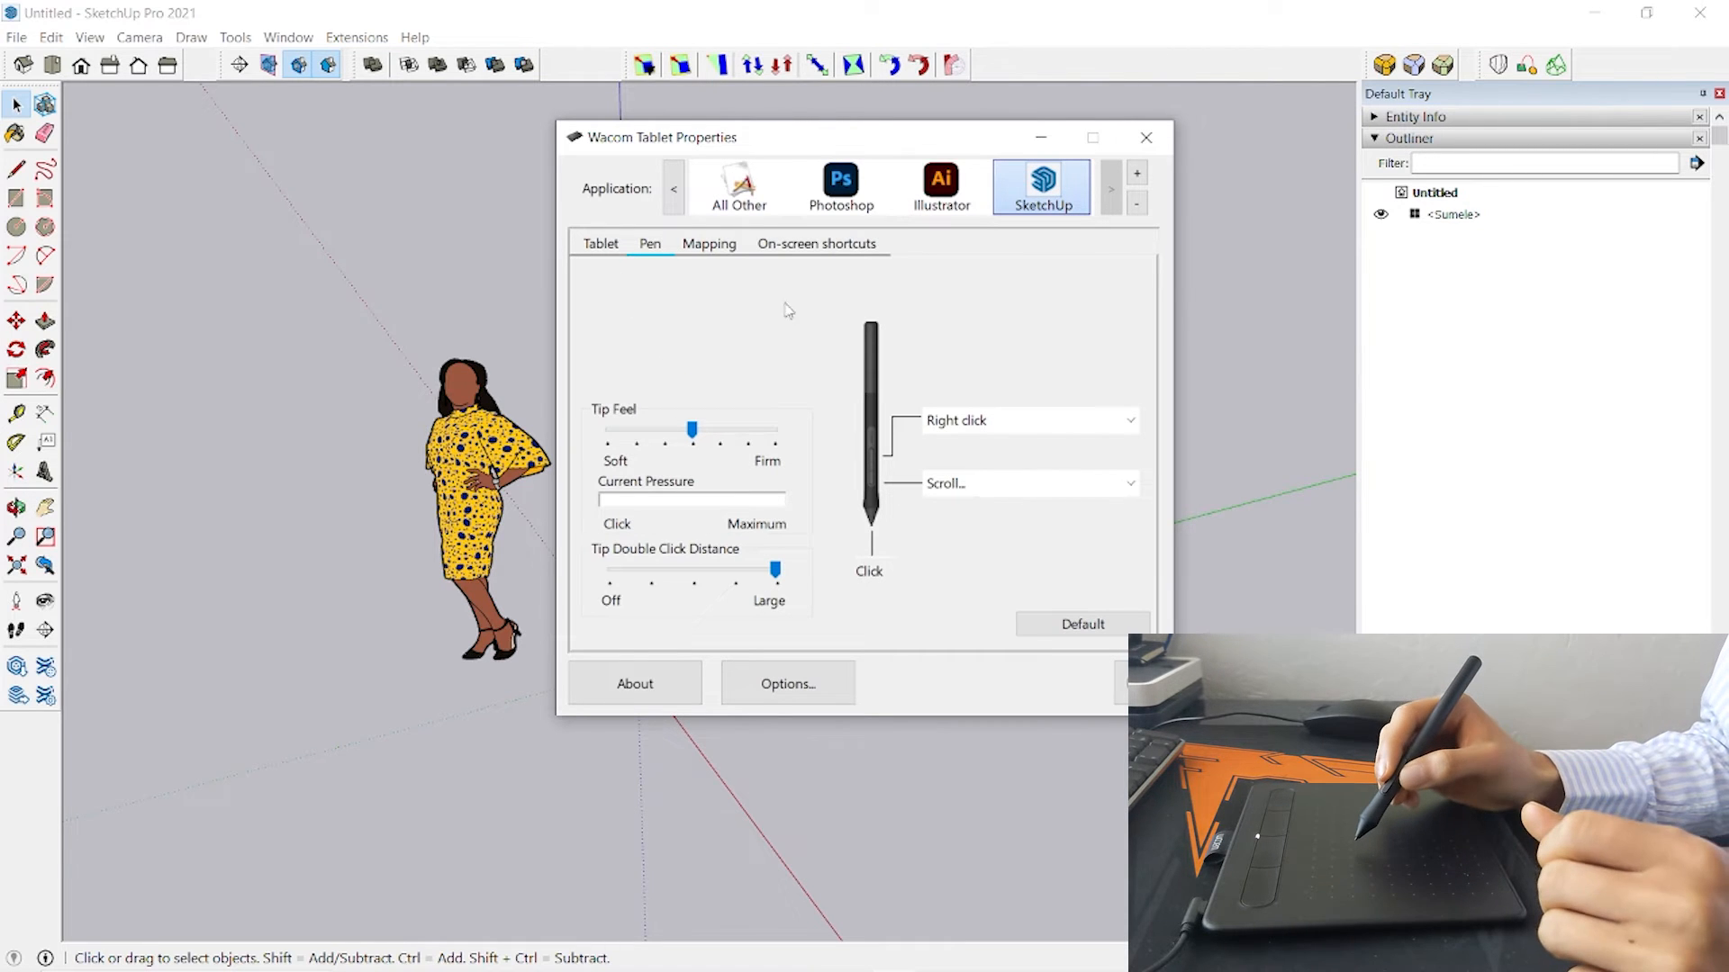
In the SketchUp tablet settings, assign the first ExpressKey to the keystroke l
click(606, 247)
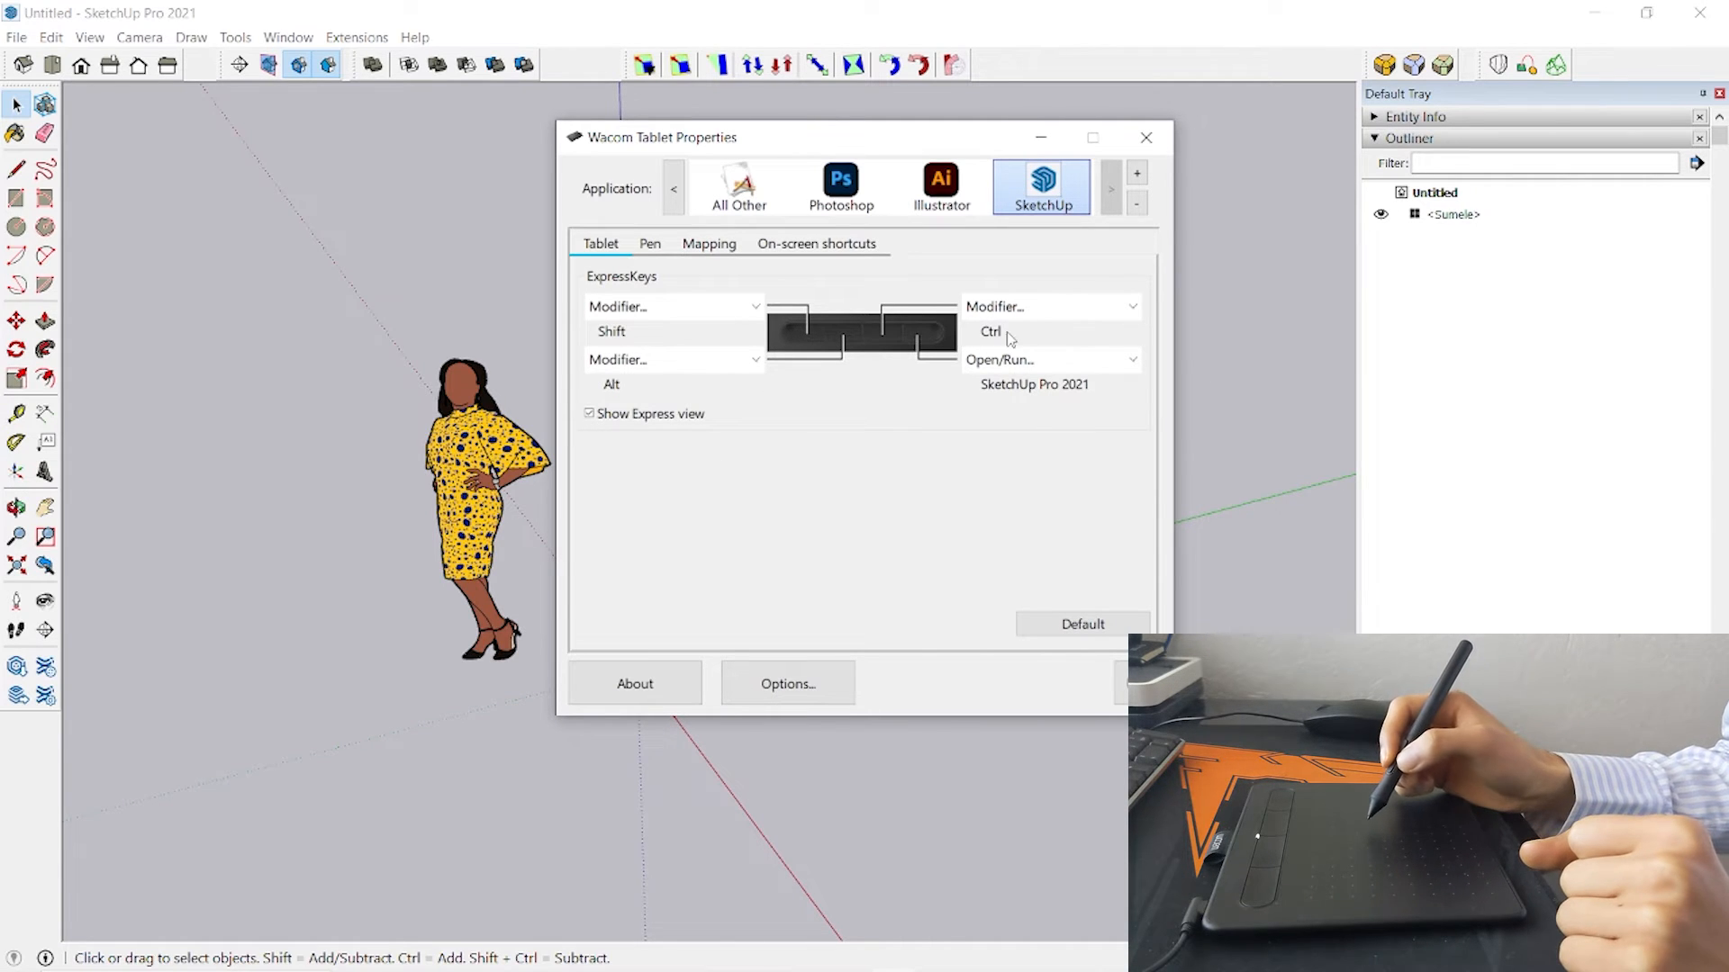
click(765, 308)
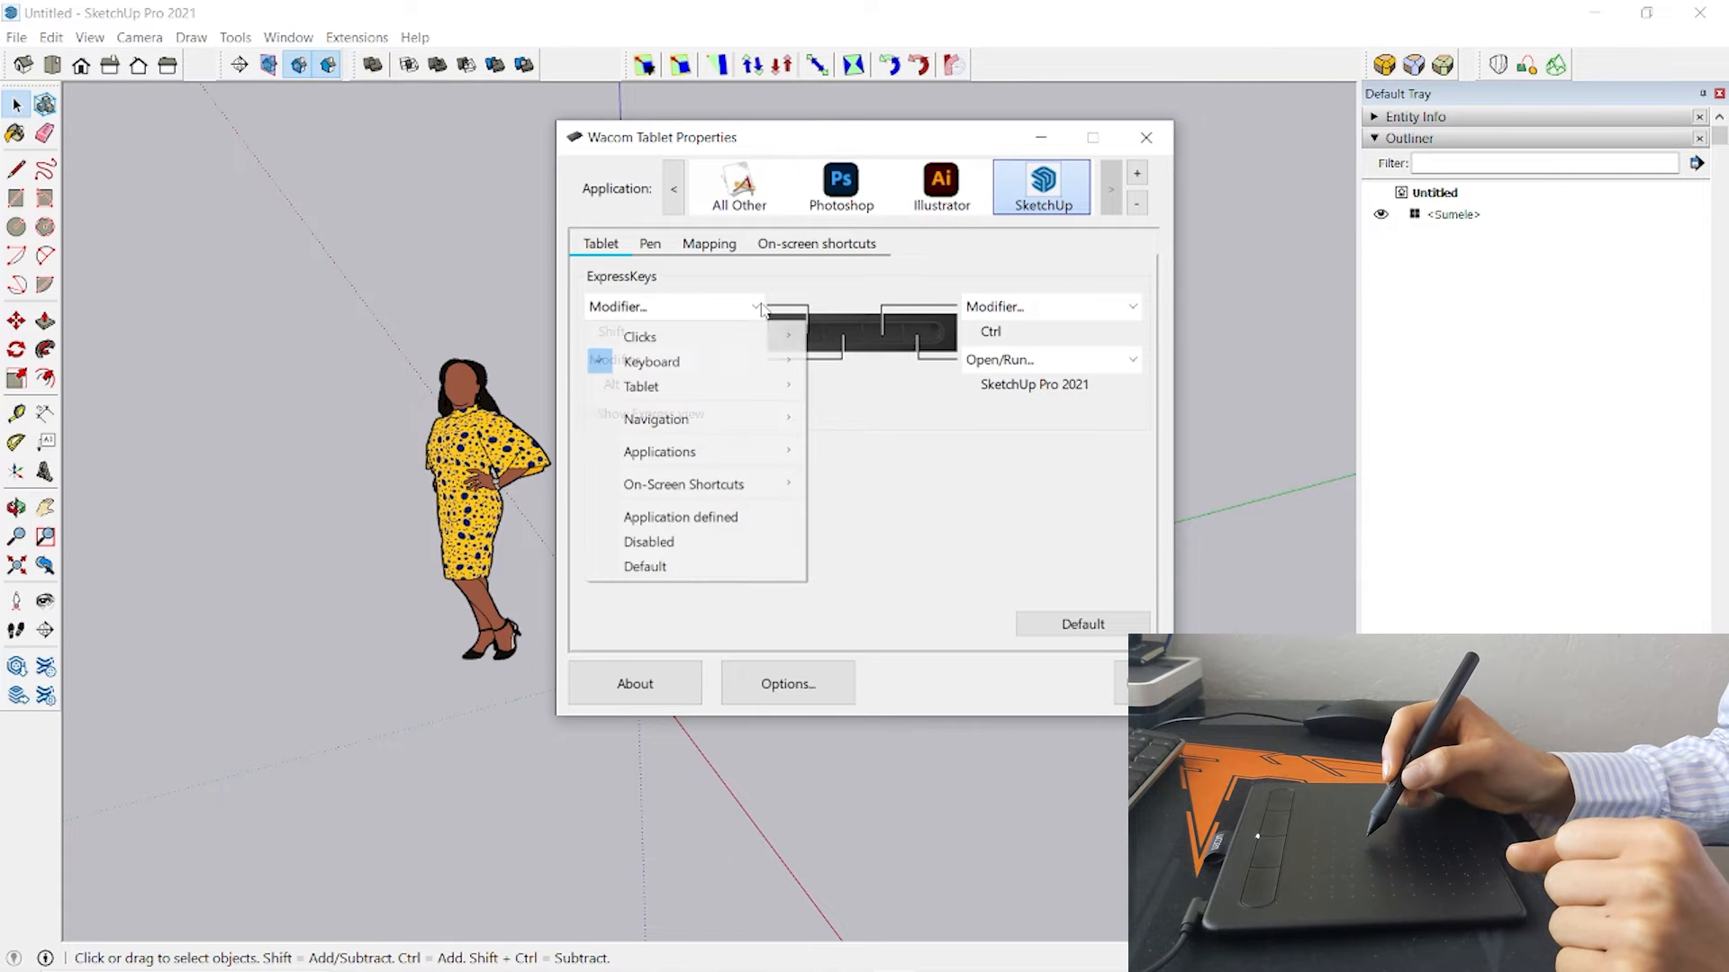
mouse_move(727, 360)
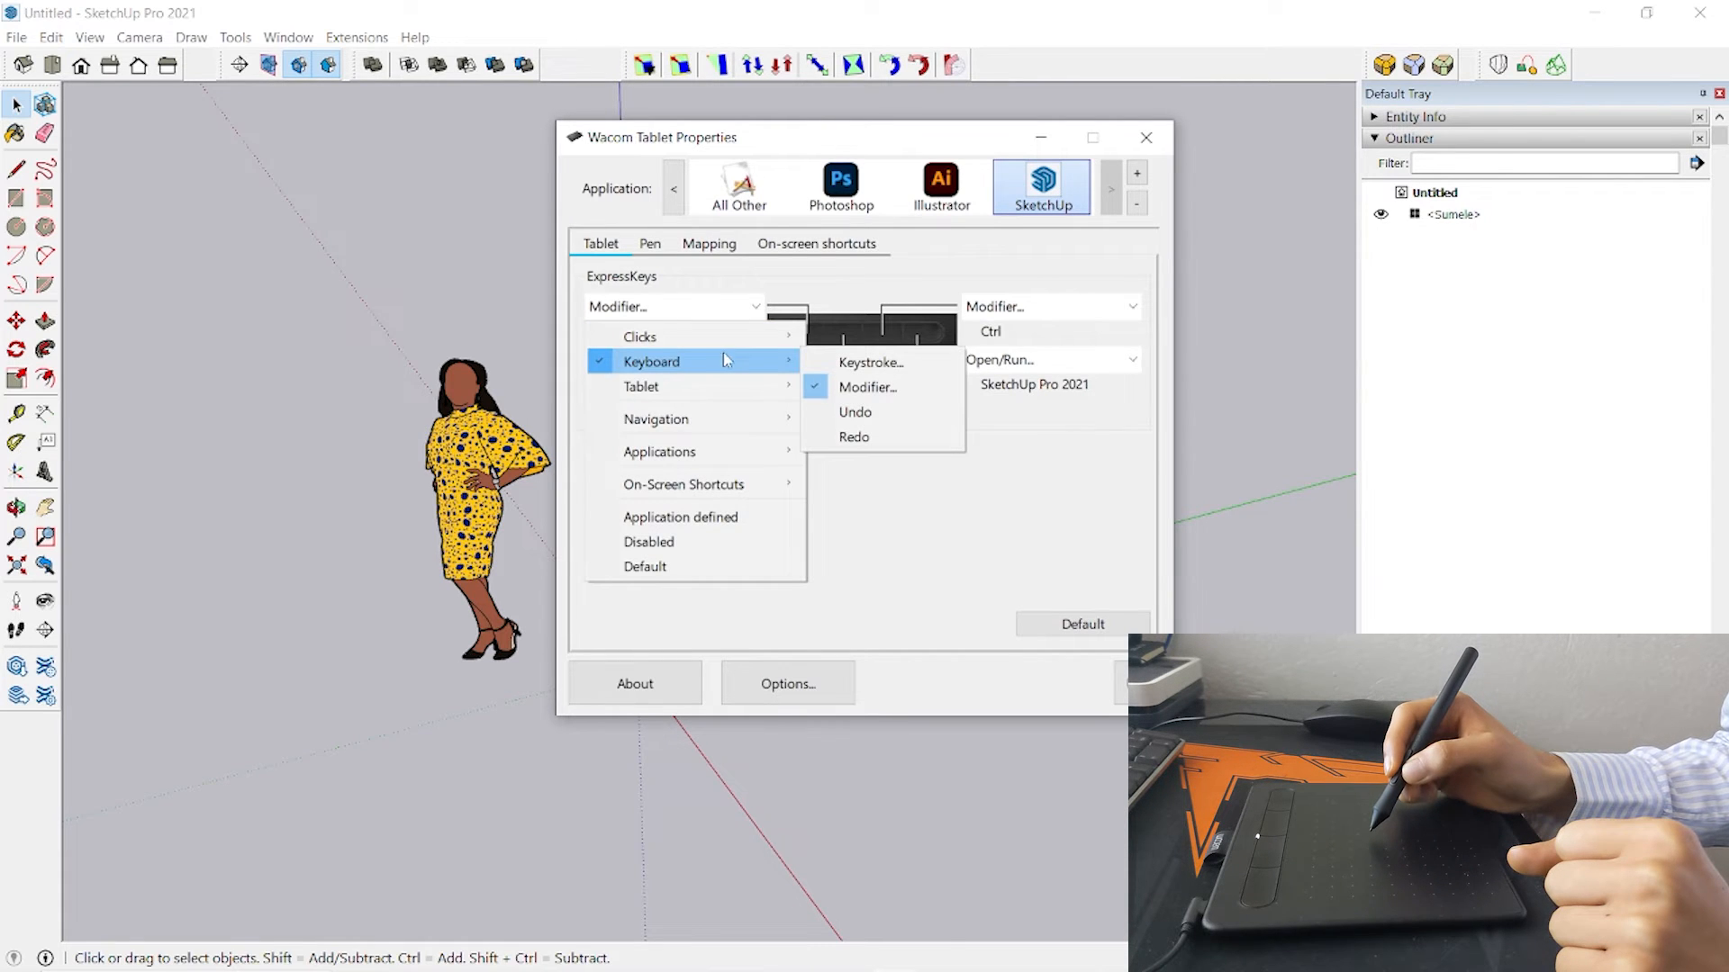
click(854, 365)
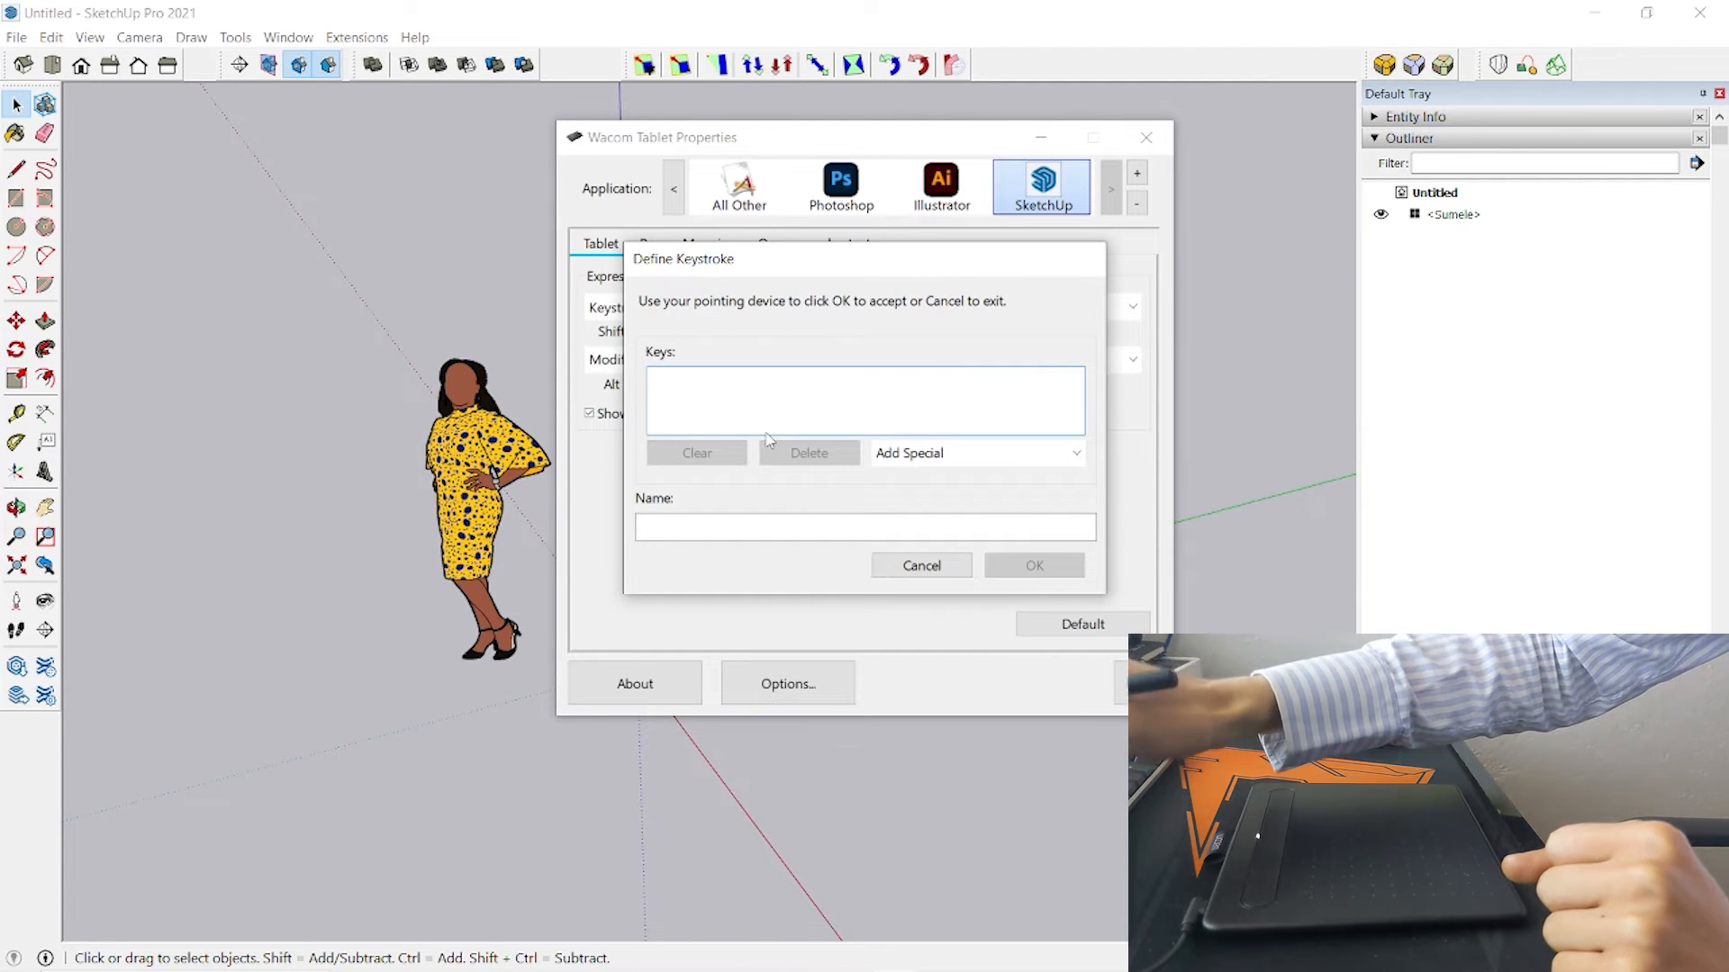
key(l)
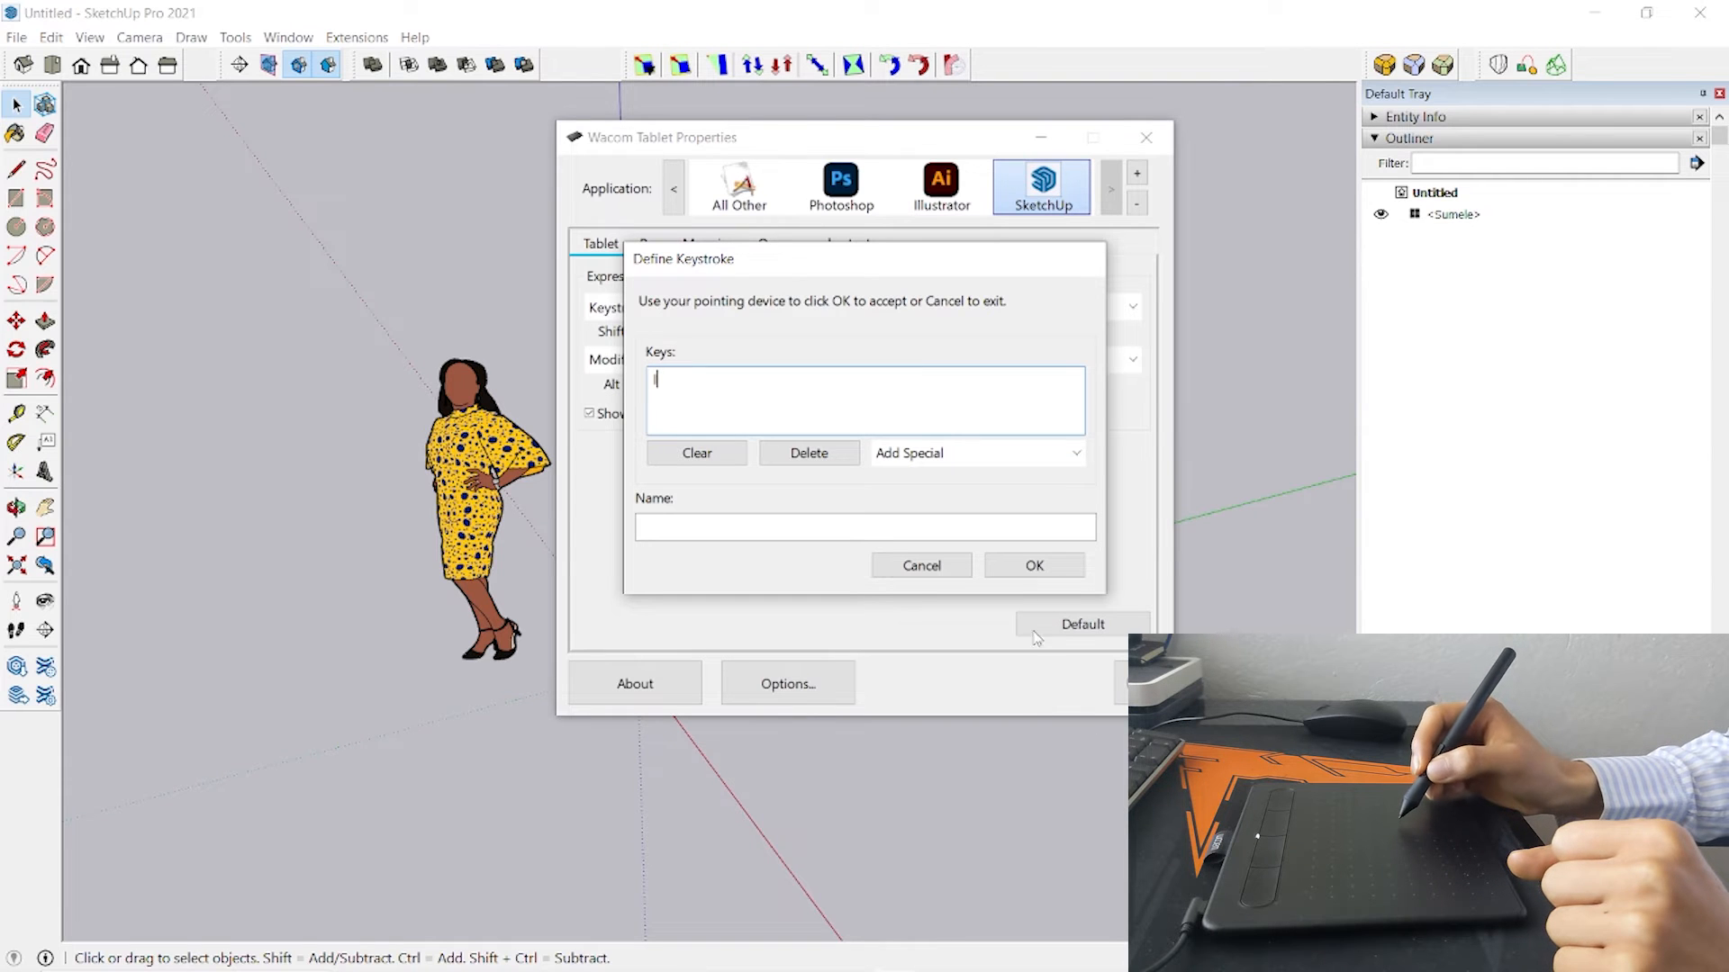
click(1035, 565)
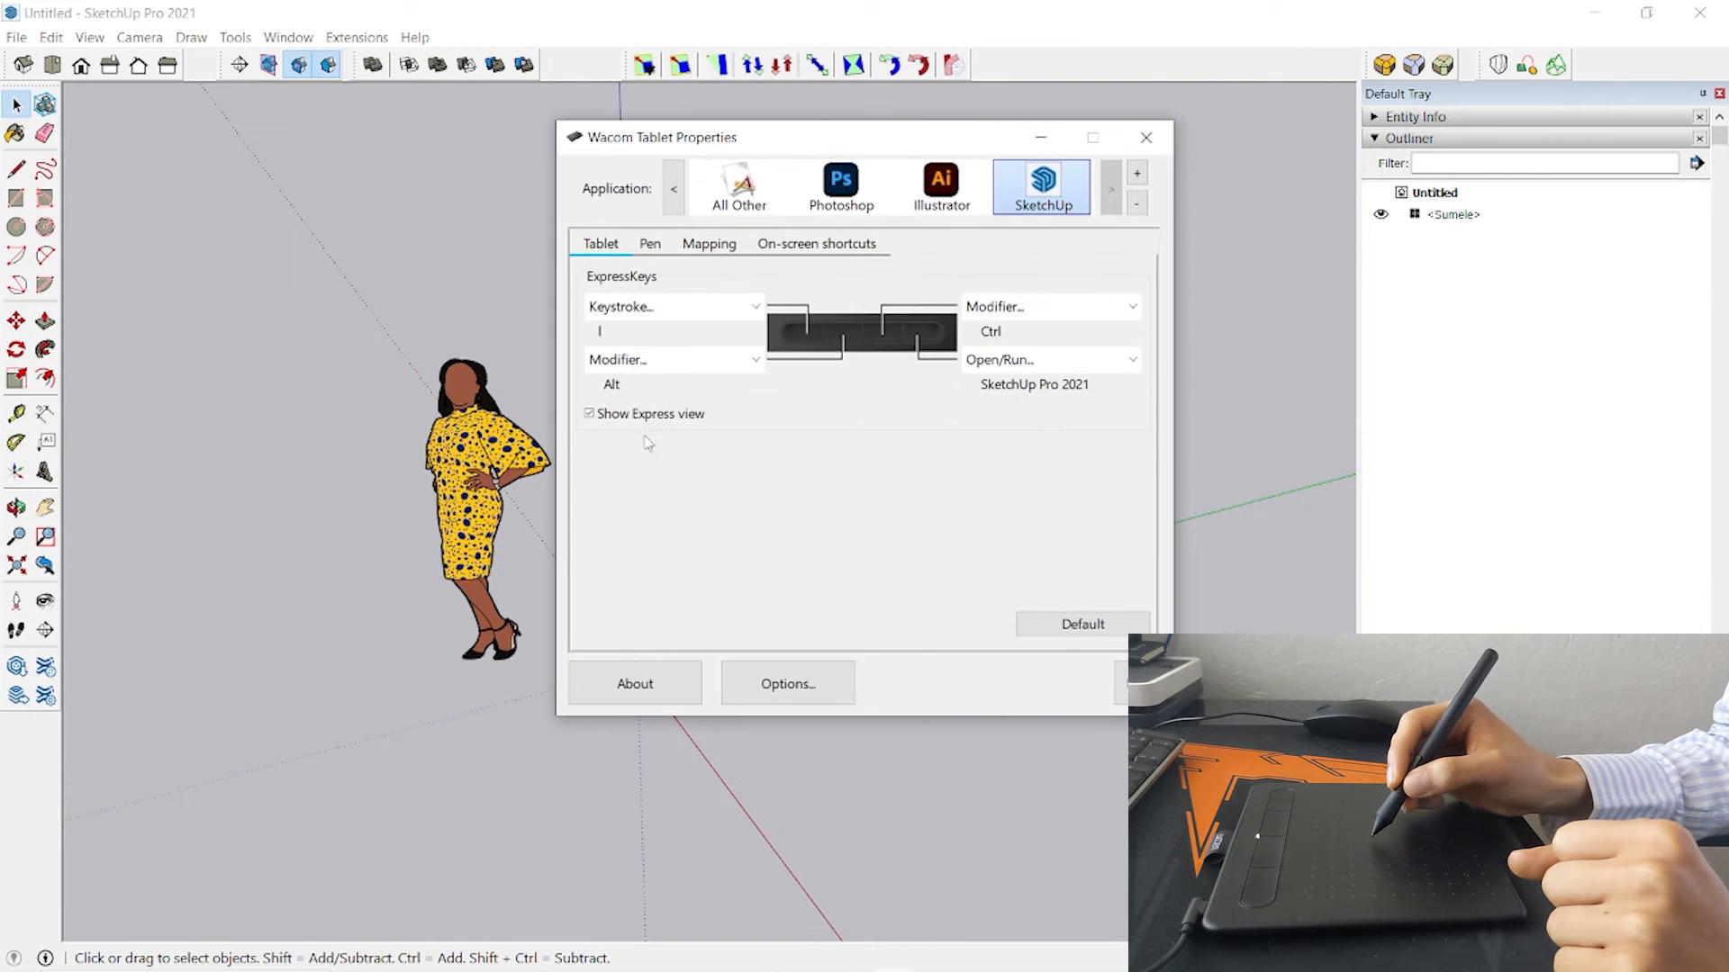
Assign the second ExpressKey, currently set to the Alt modifier, to the keystroke p
click(758, 363)
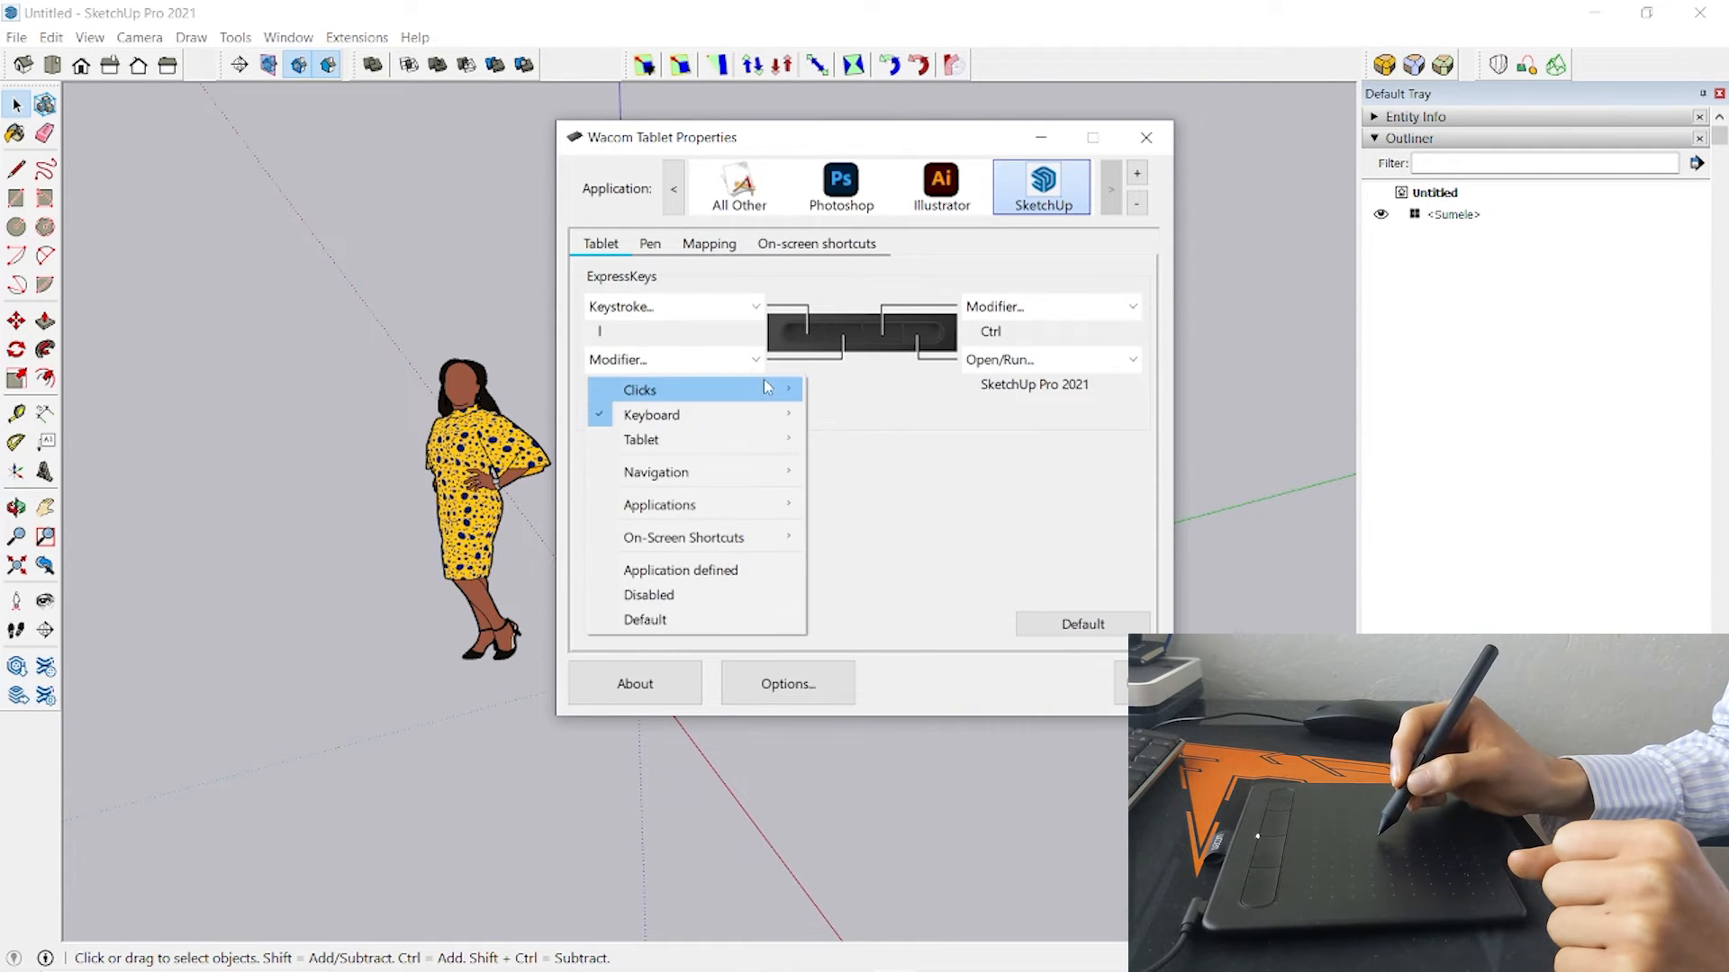
mouse_move(770, 390)
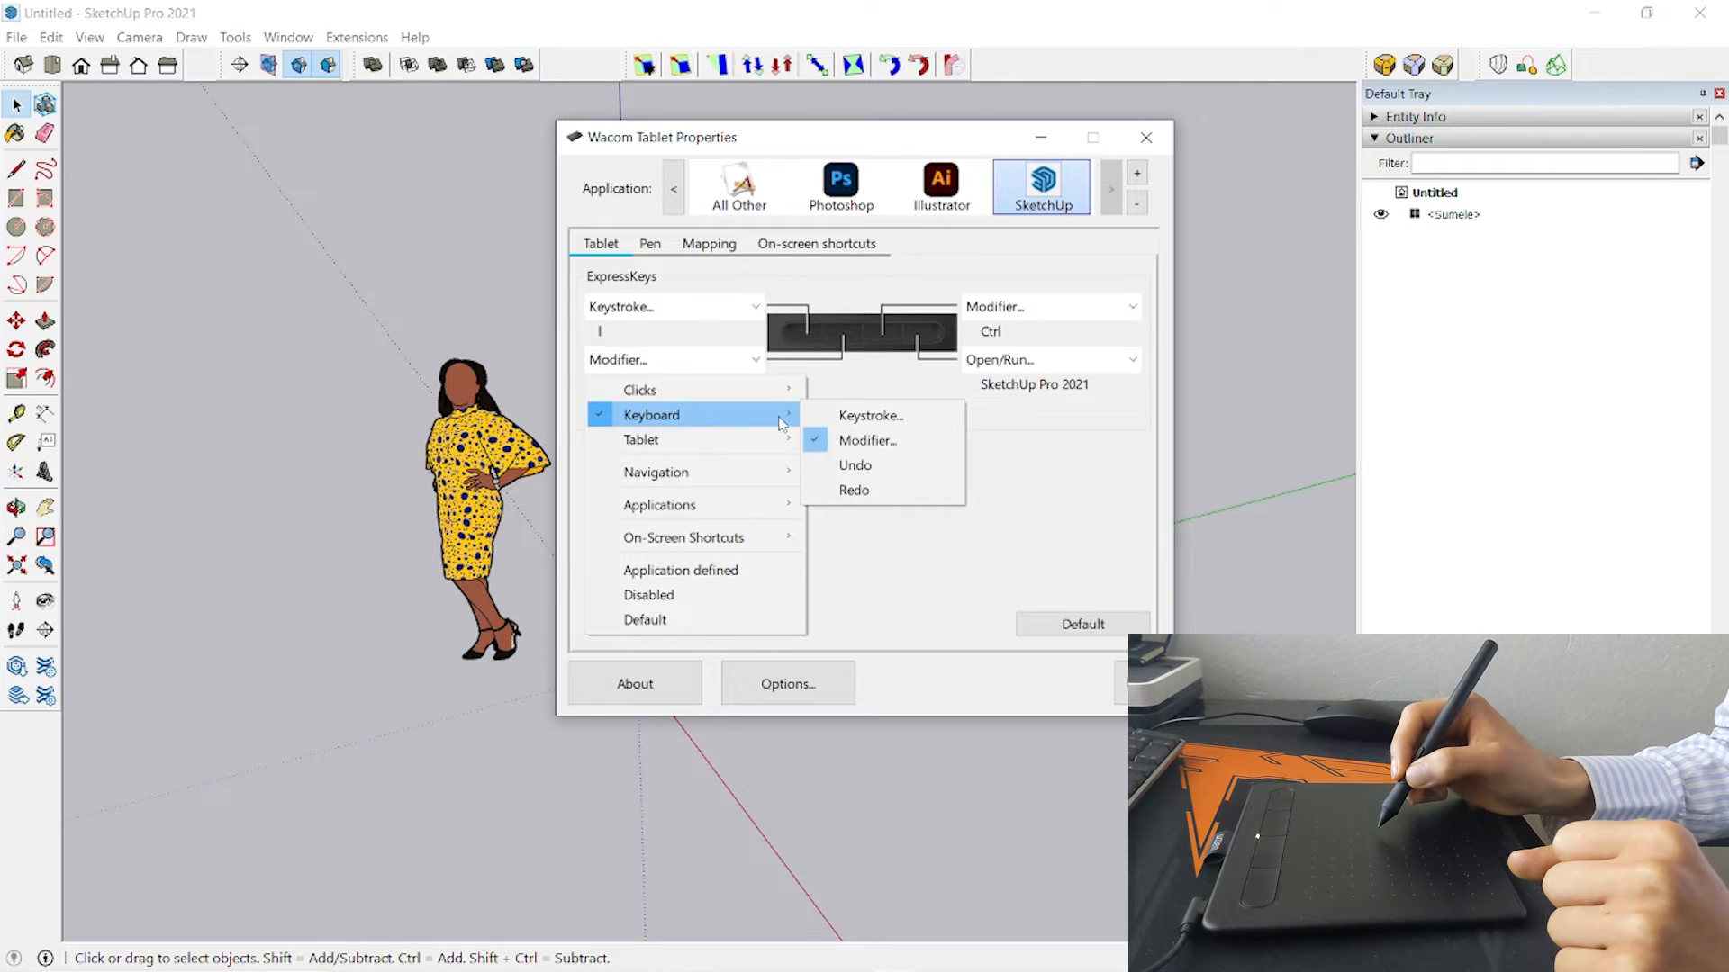
click(855, 413)
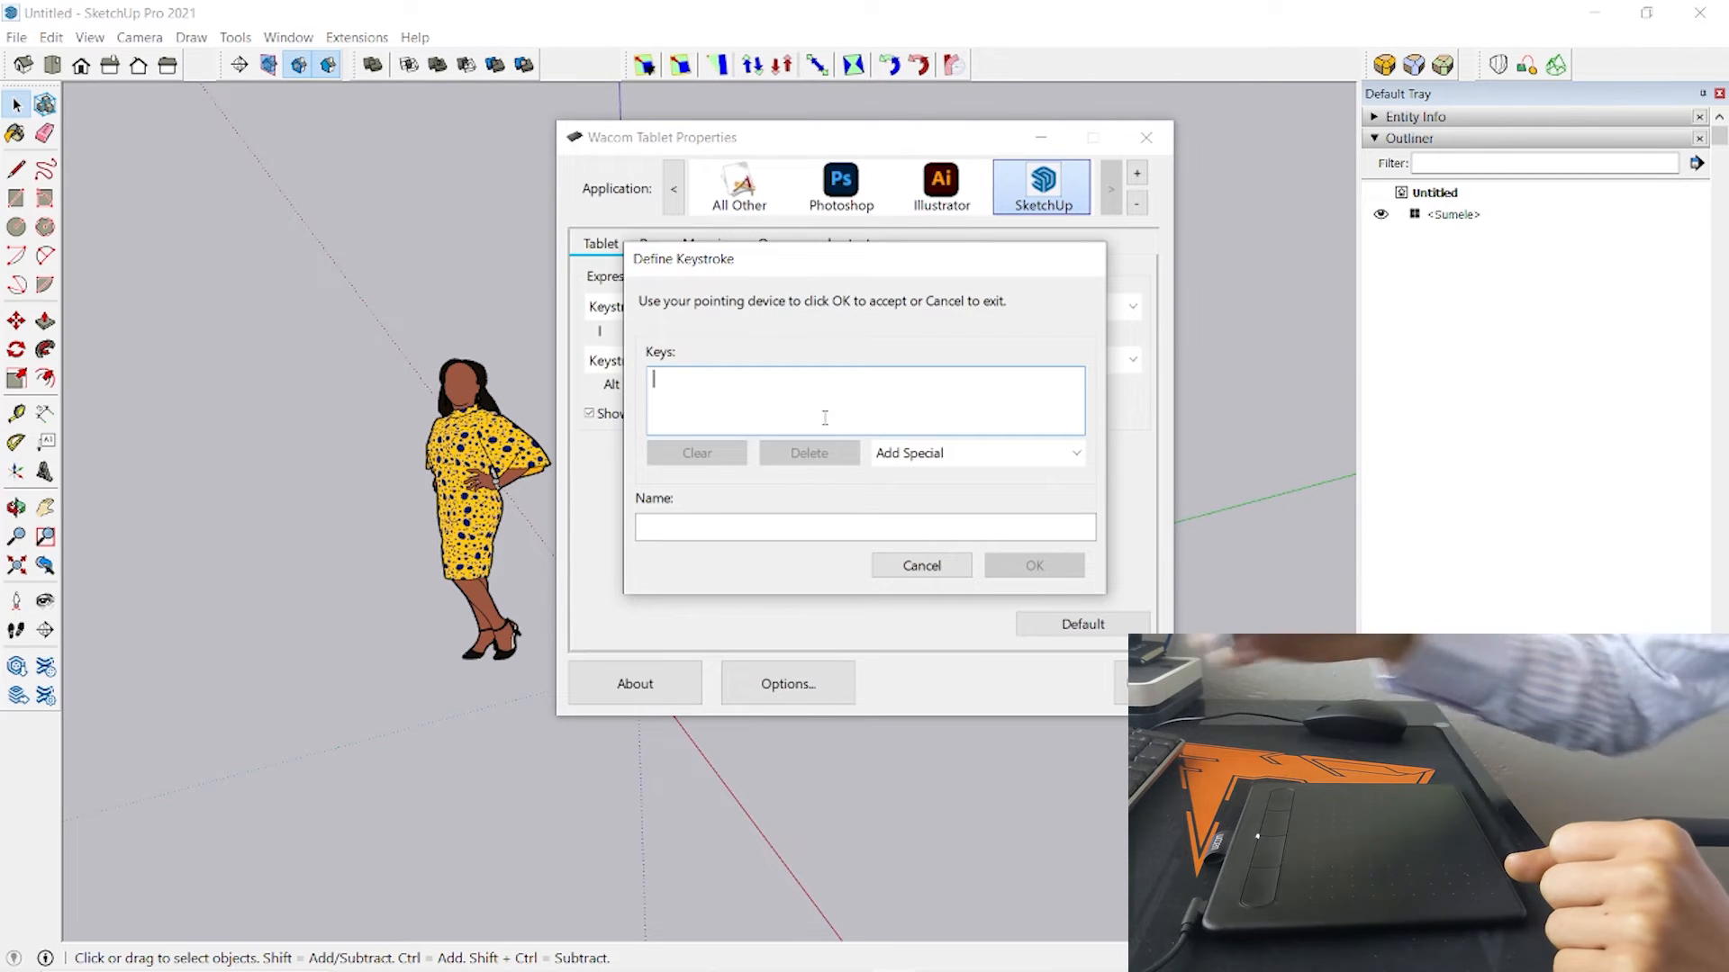
key(p)
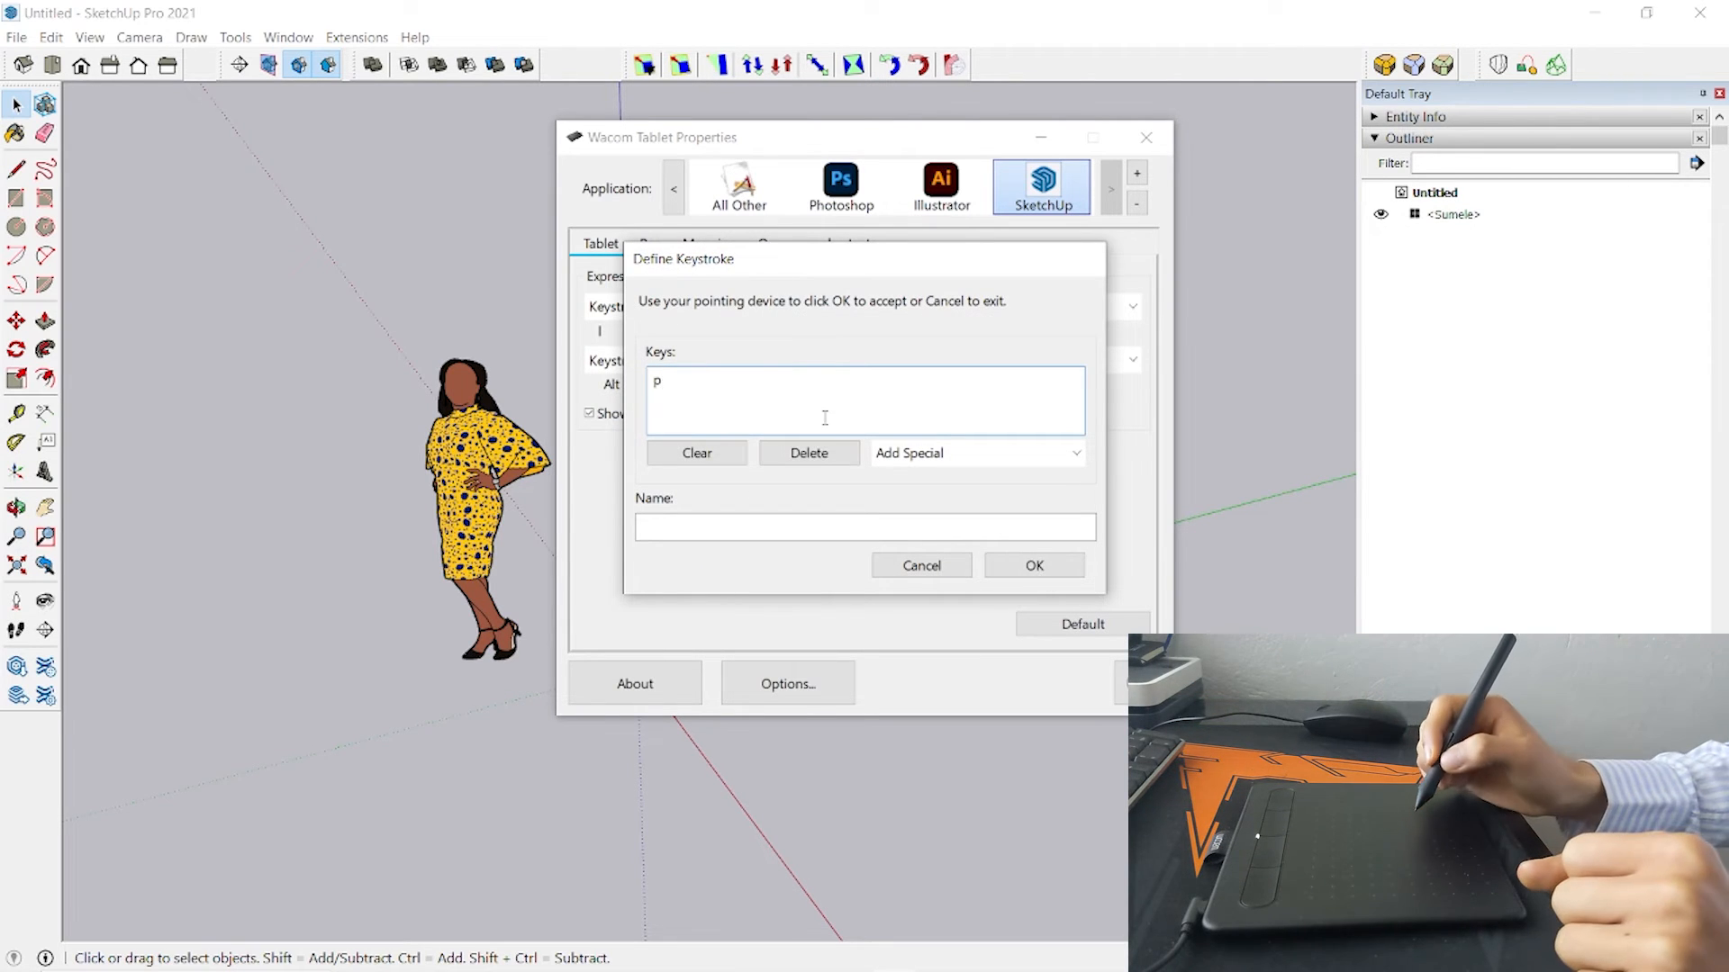
click(1055, 565)
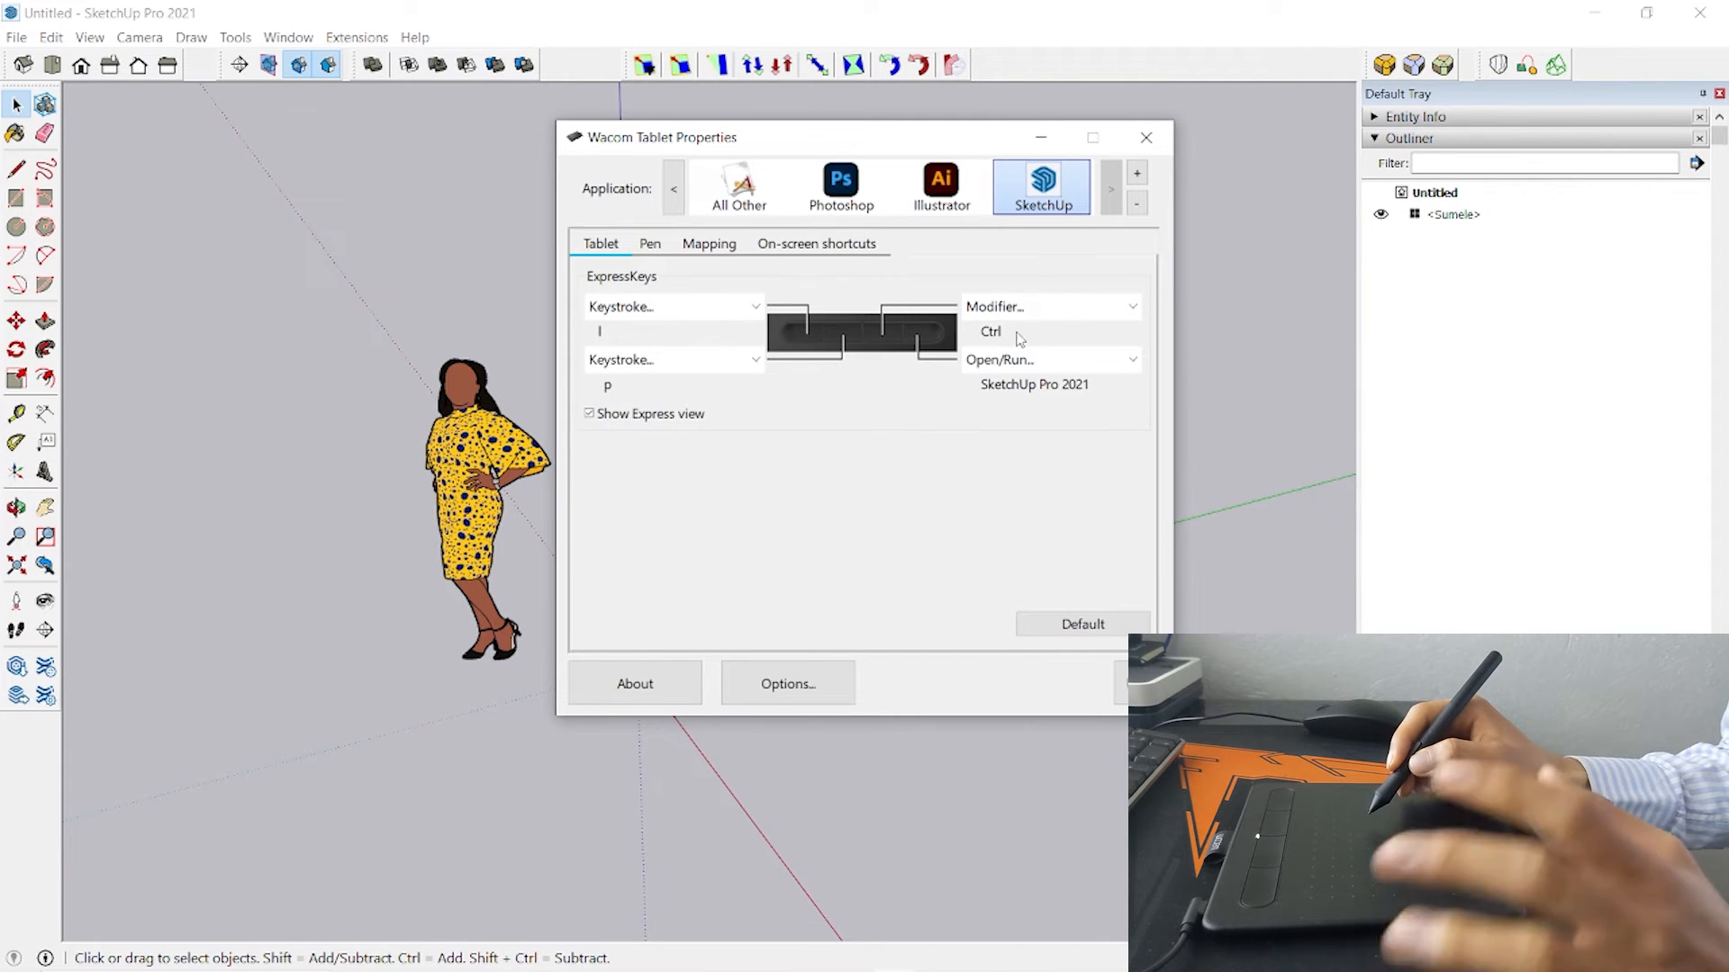
Replace the Open/Run action of the ExpressKey that launches SketchUp Pro 2021 with the Space keystroke
click(1137, 364)
mouse_move(1088, 416)
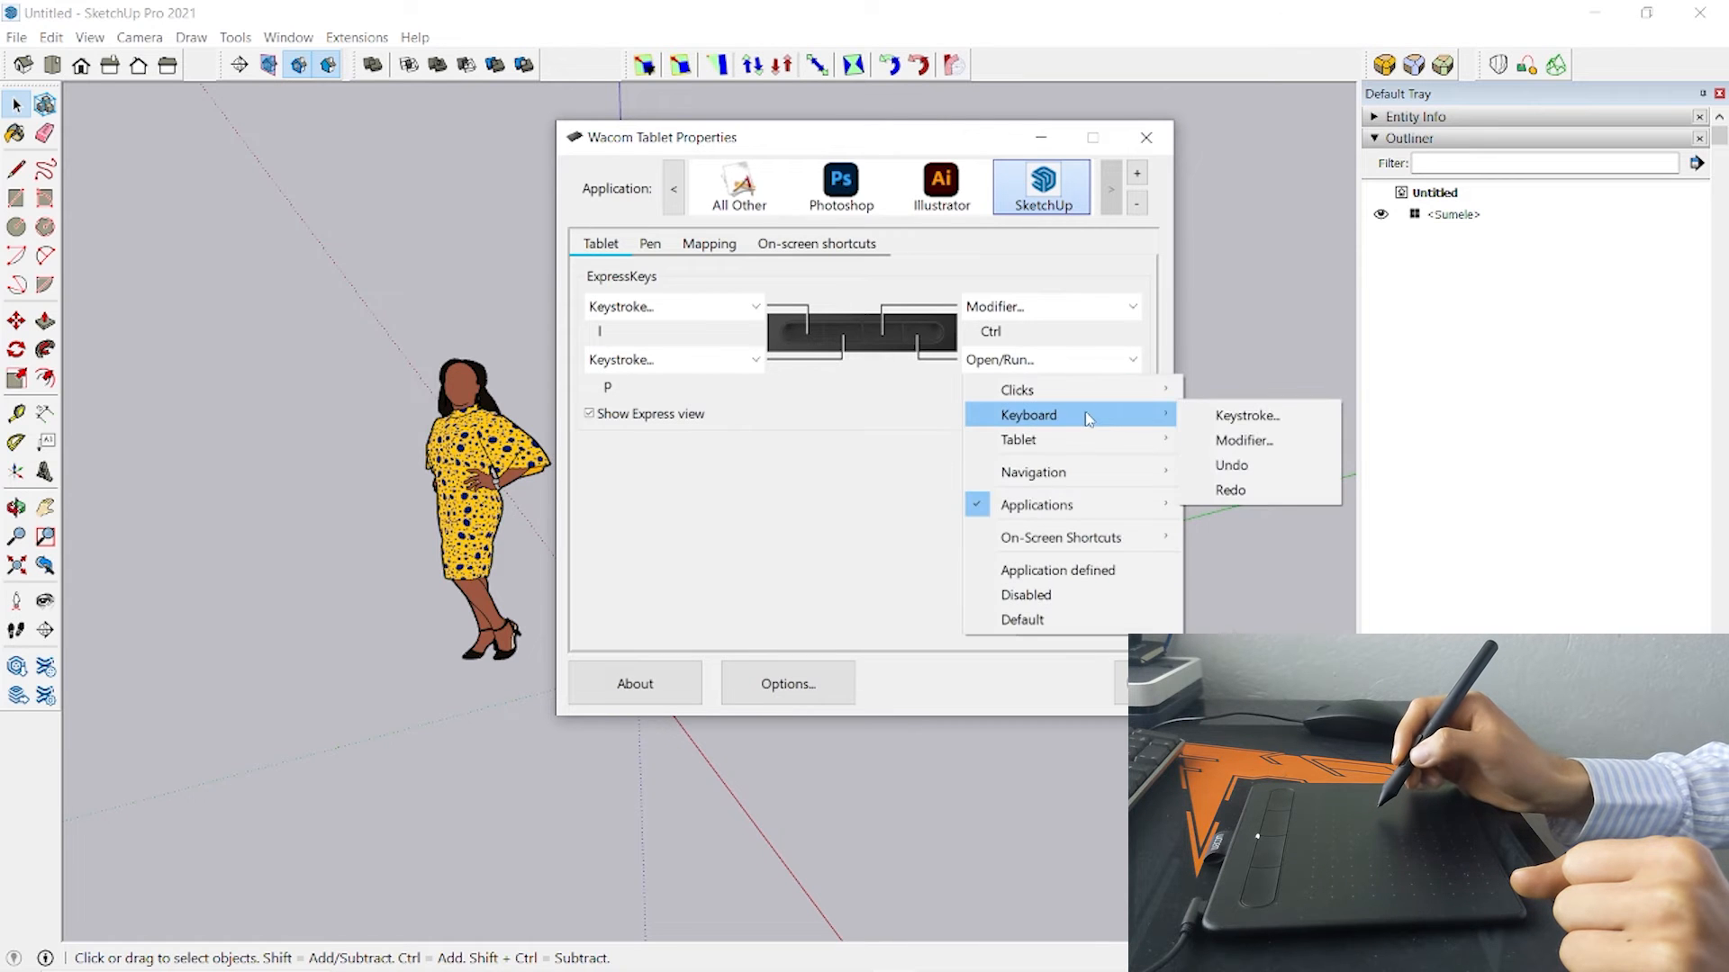
click(1250, 416)
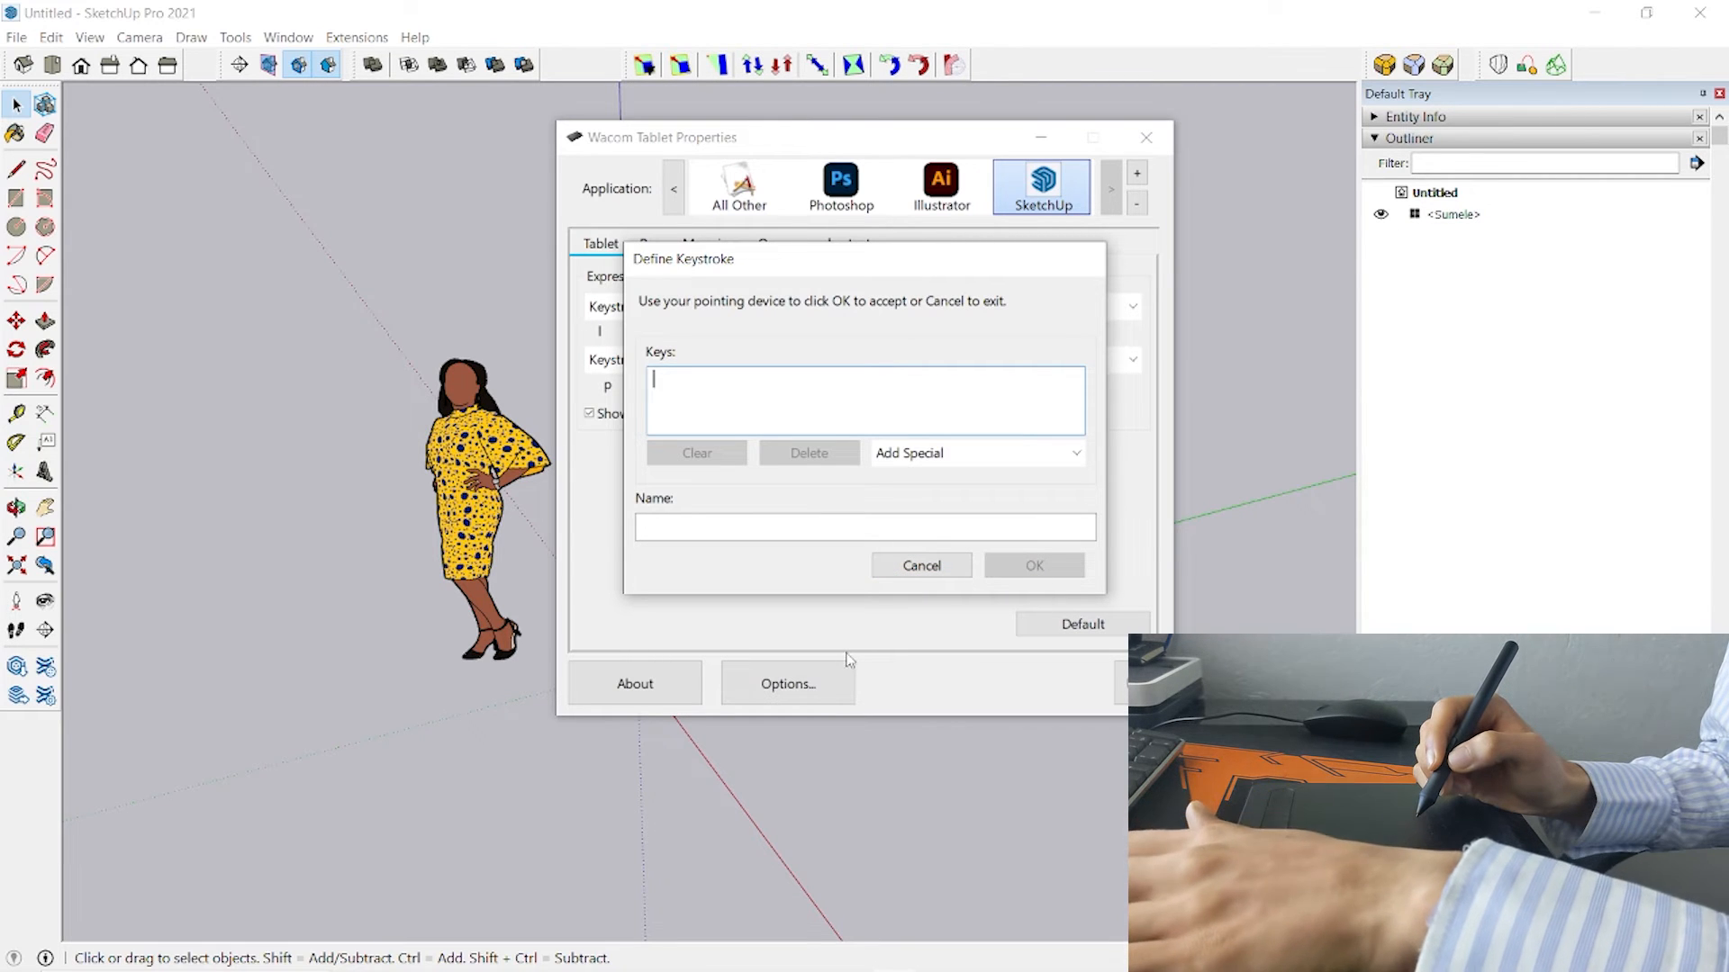
key(space)
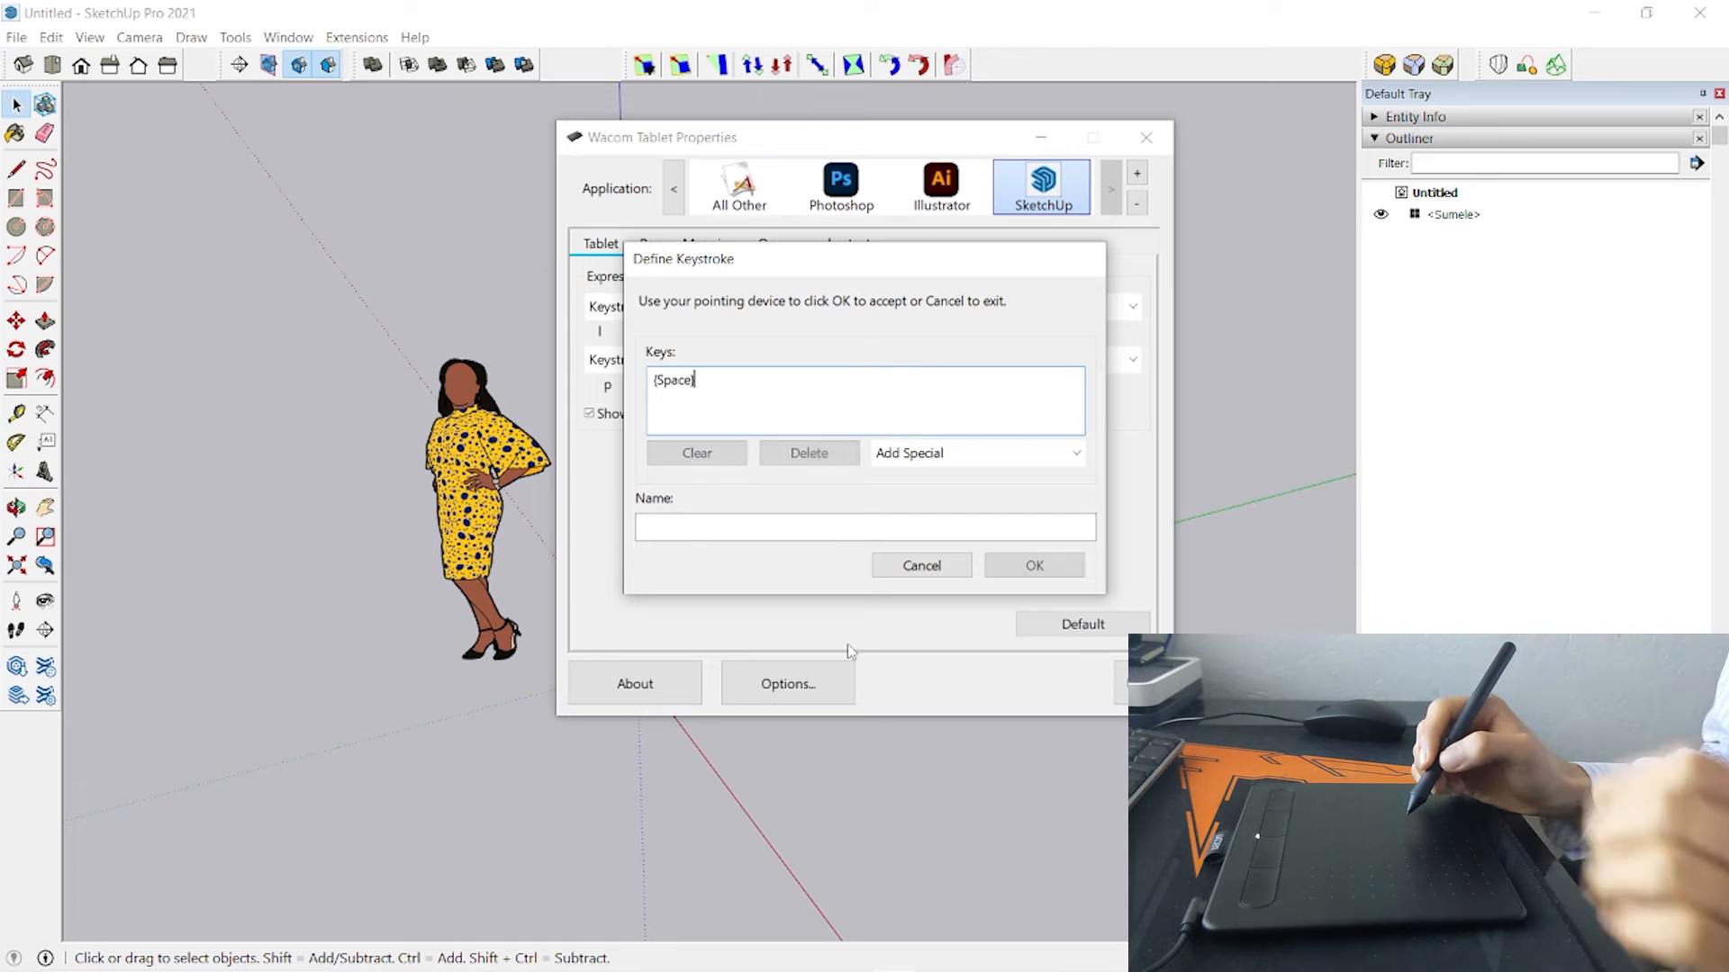
click(1049, 569)
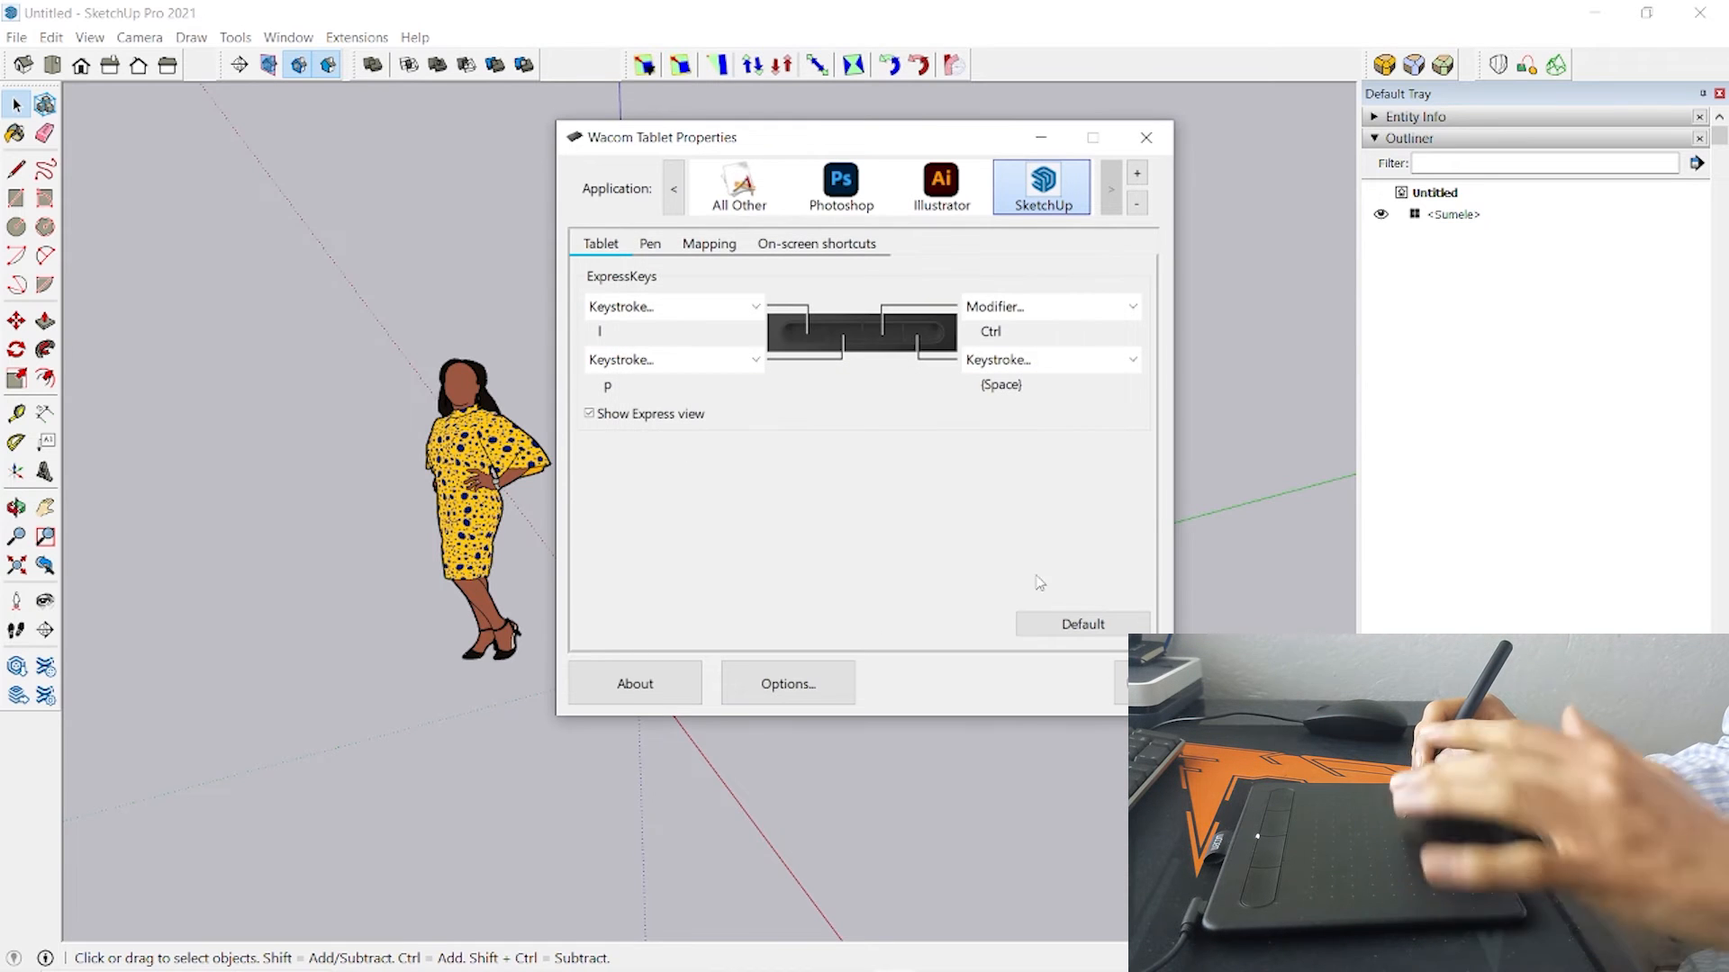
Switch to SketchUp and draw a closed four-sided outline with the Line tool between the red and green axes
click(820, 754)
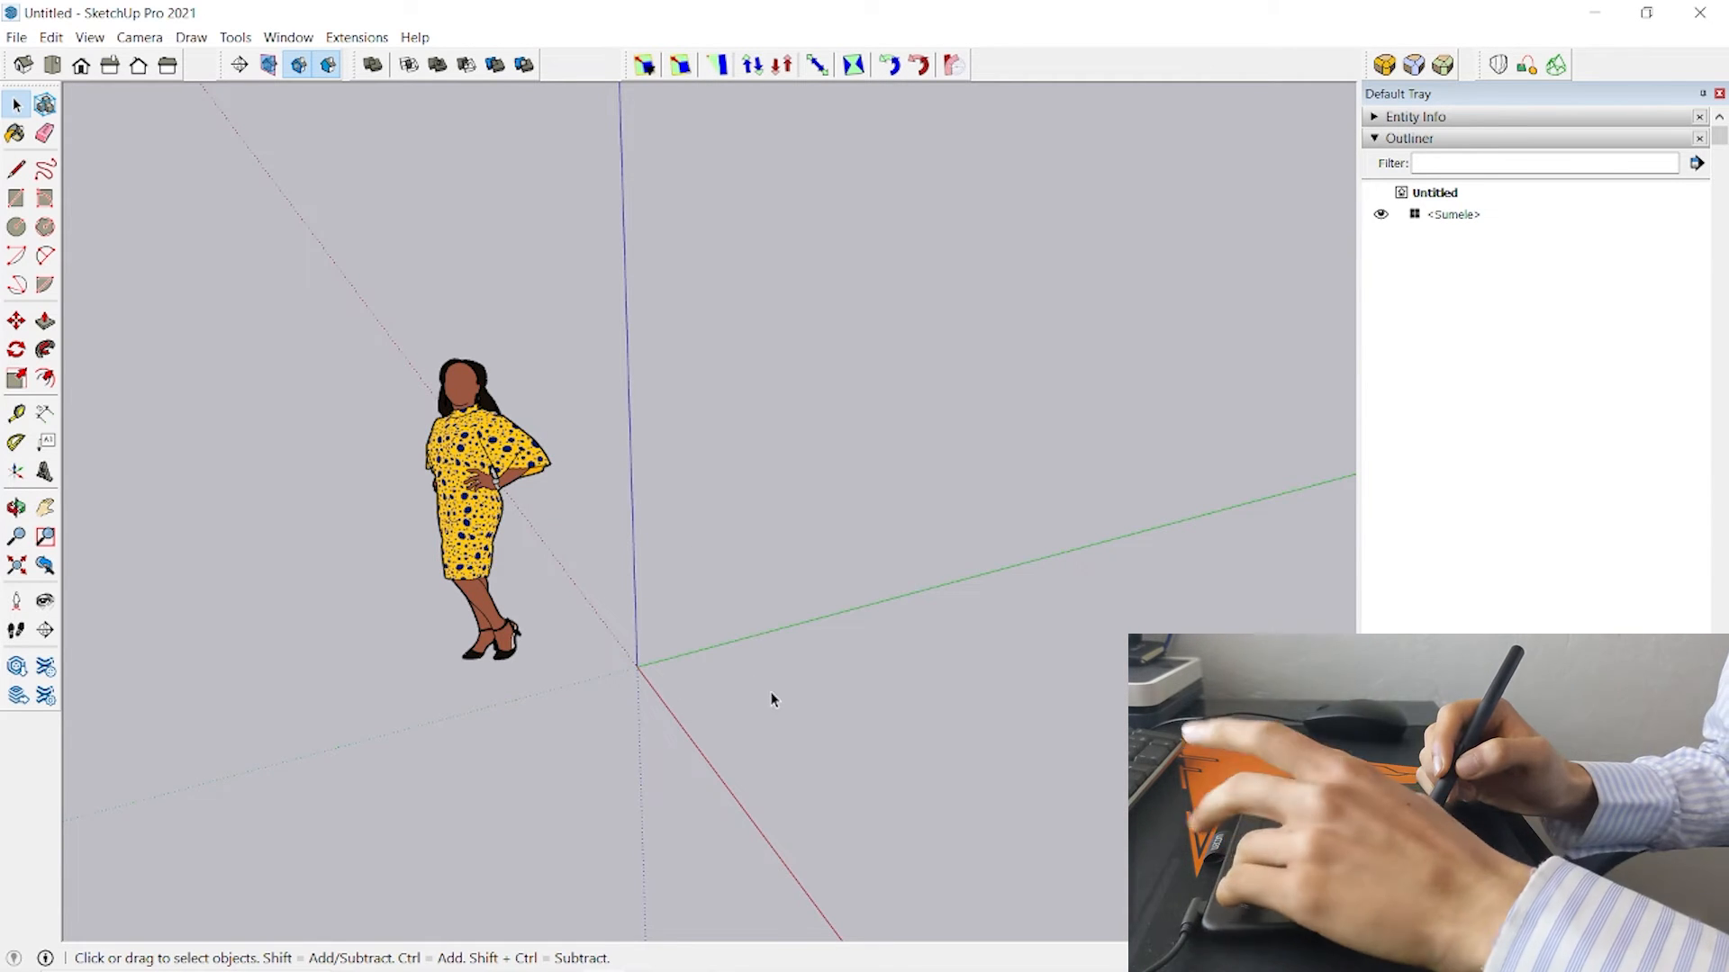
key(l)
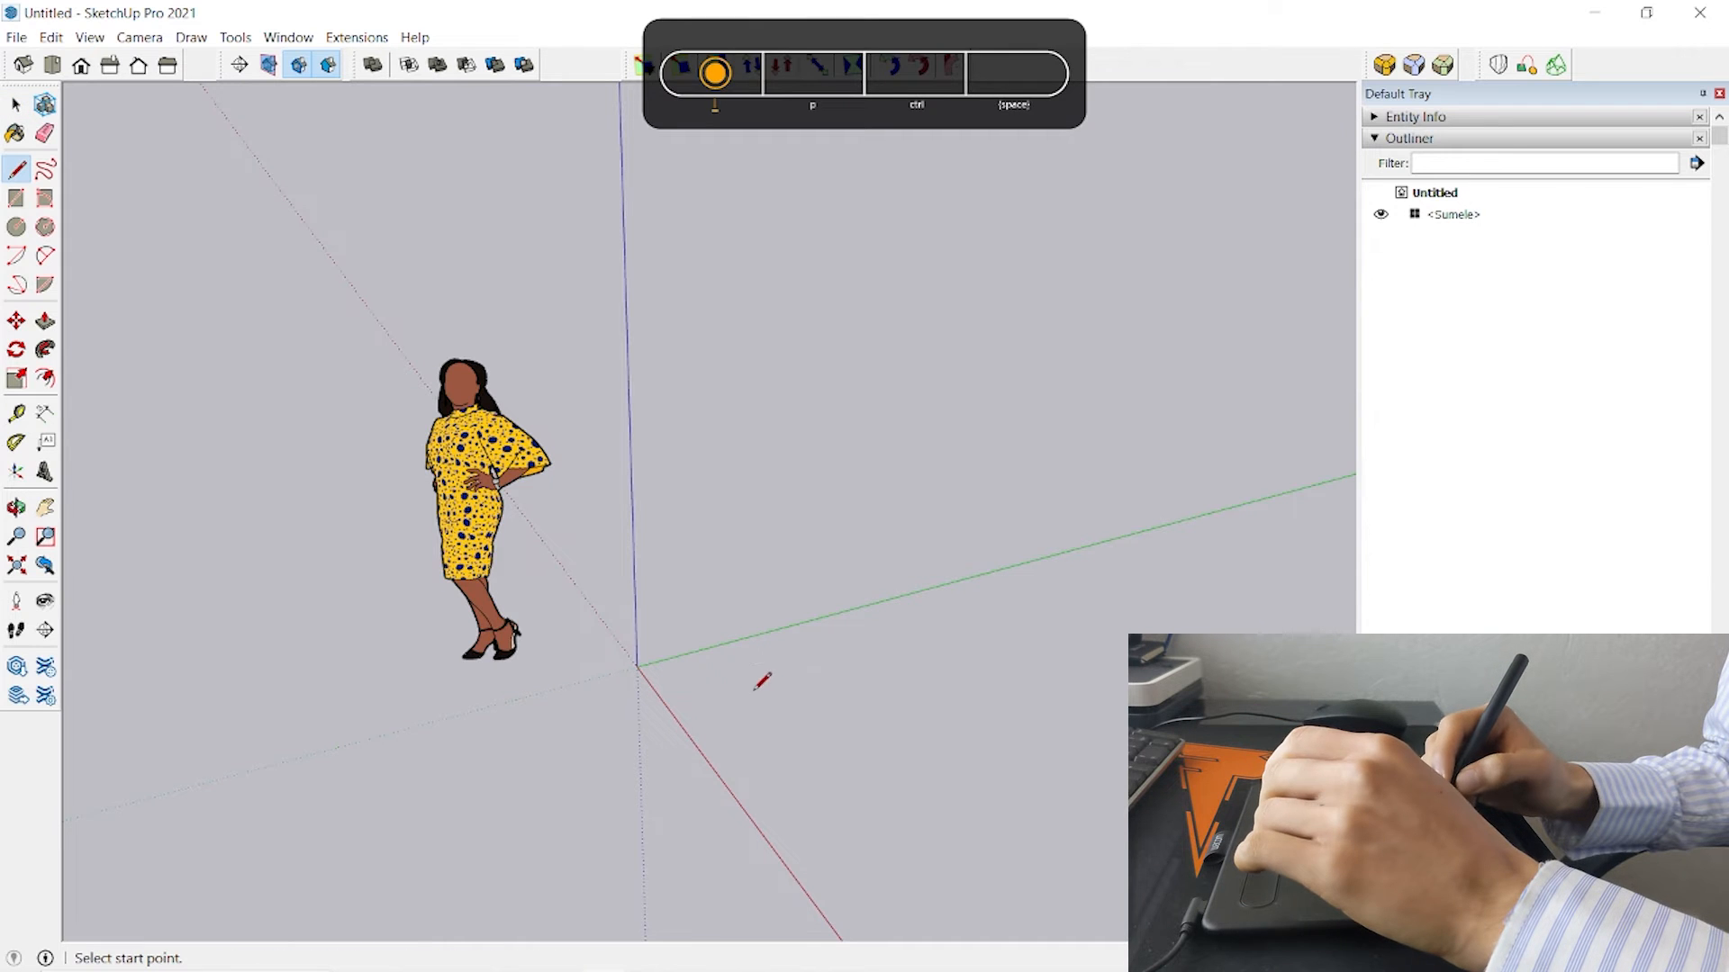
click(716, 679)
click(790, 770)
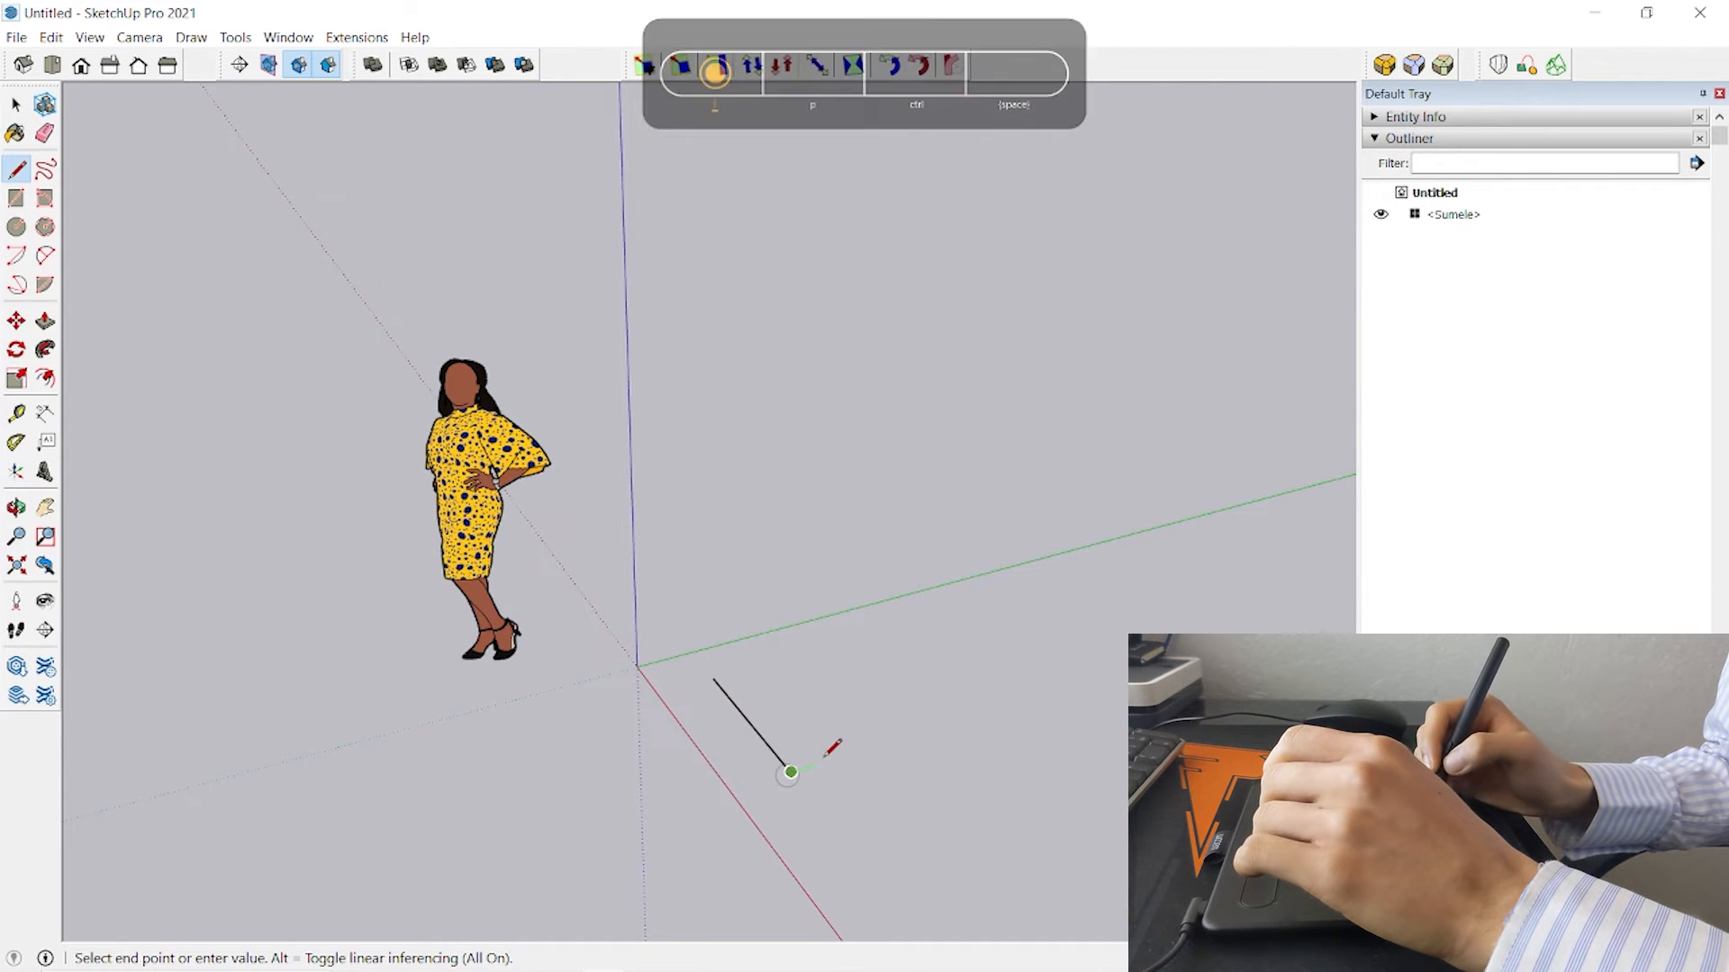
click(1021, 700)
click(1036, 586)
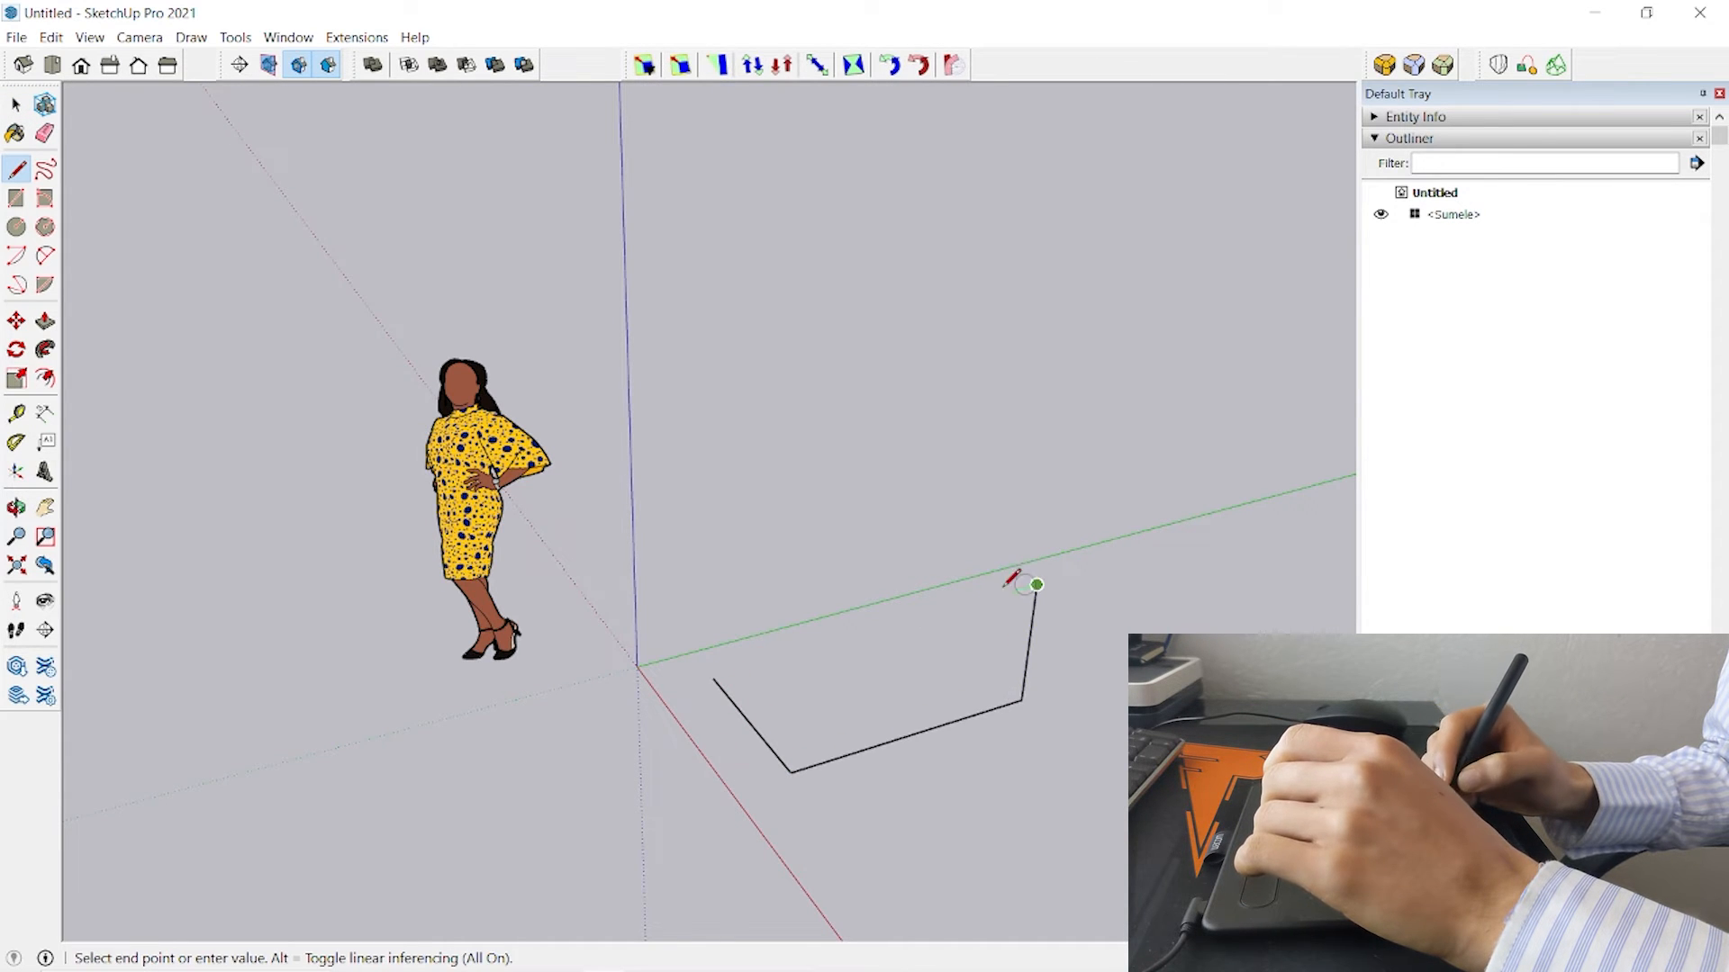
click(713, 677)
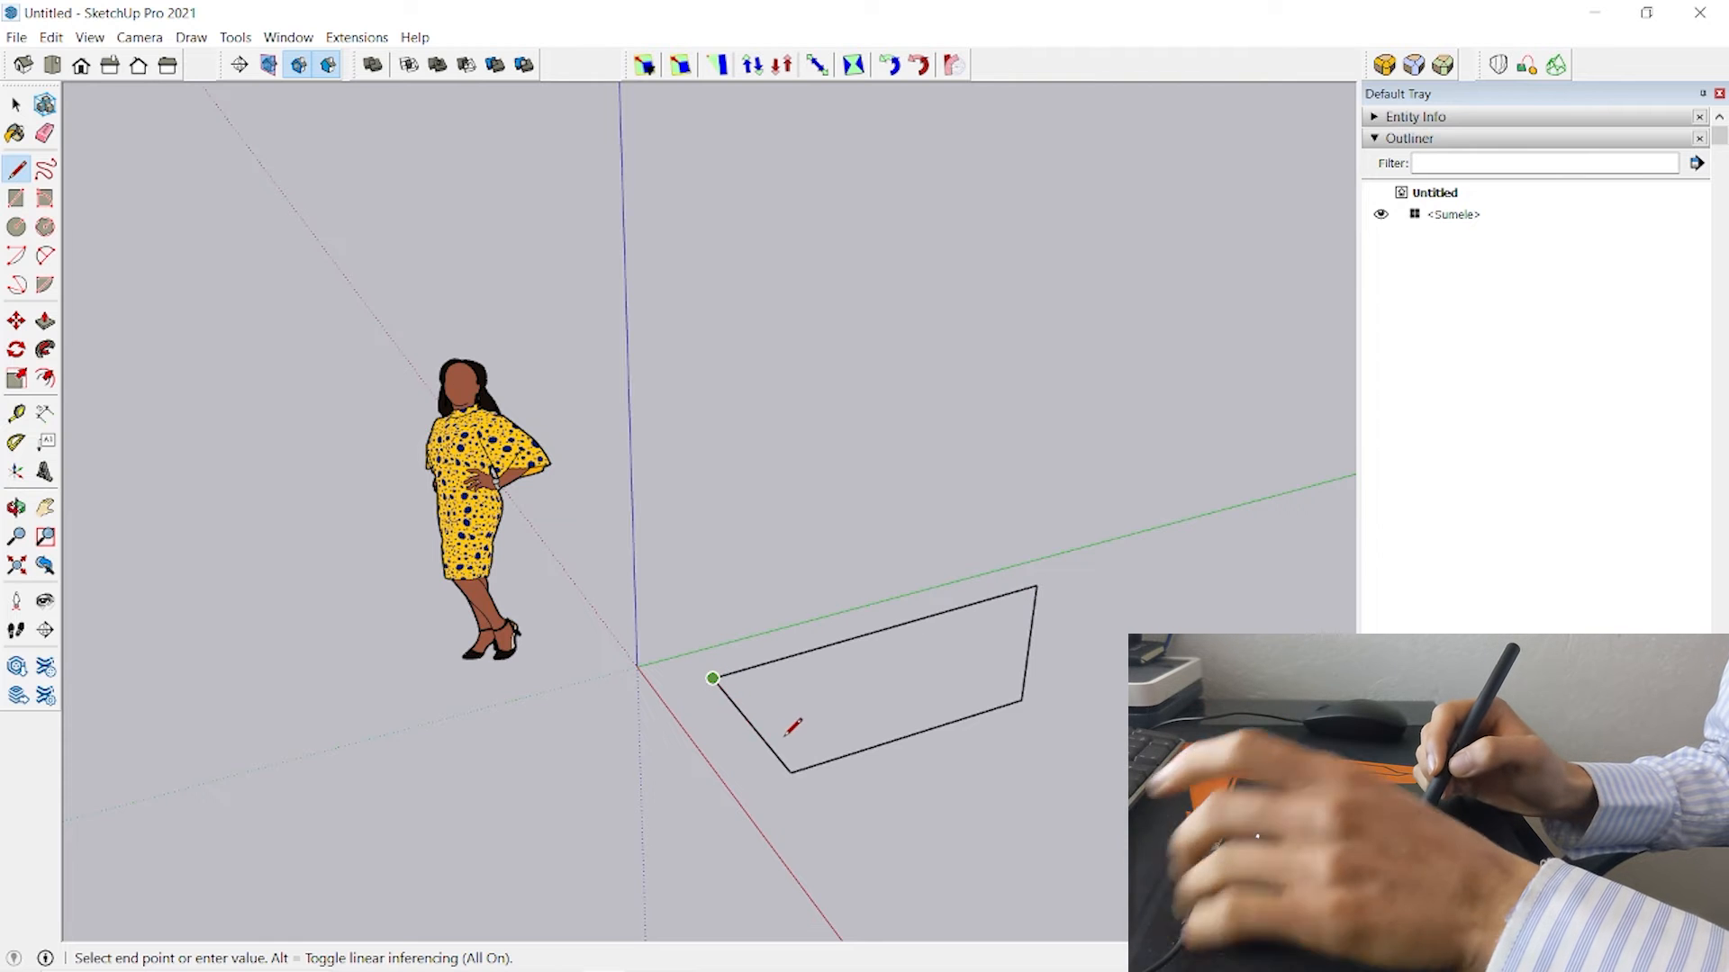
Erase the outline's two edges nearest the green axis and redraw them with the Line tool to close a flat face
key(e)
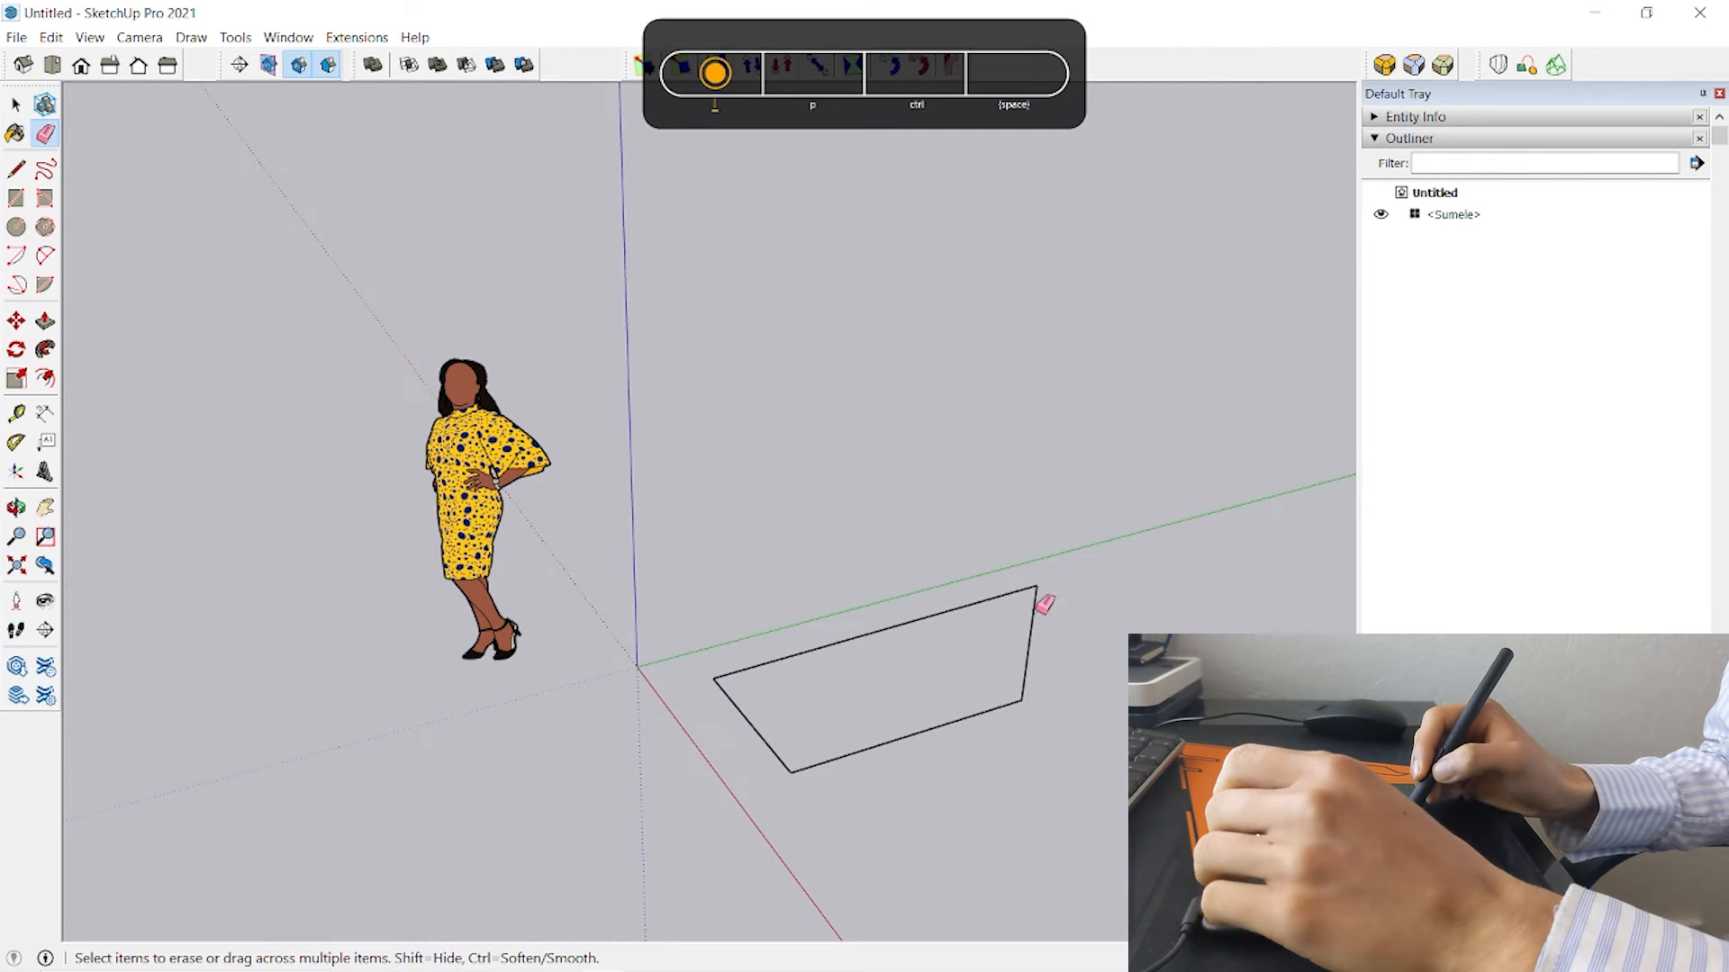
drag(1042, 598, 1050, 601)
key(l)
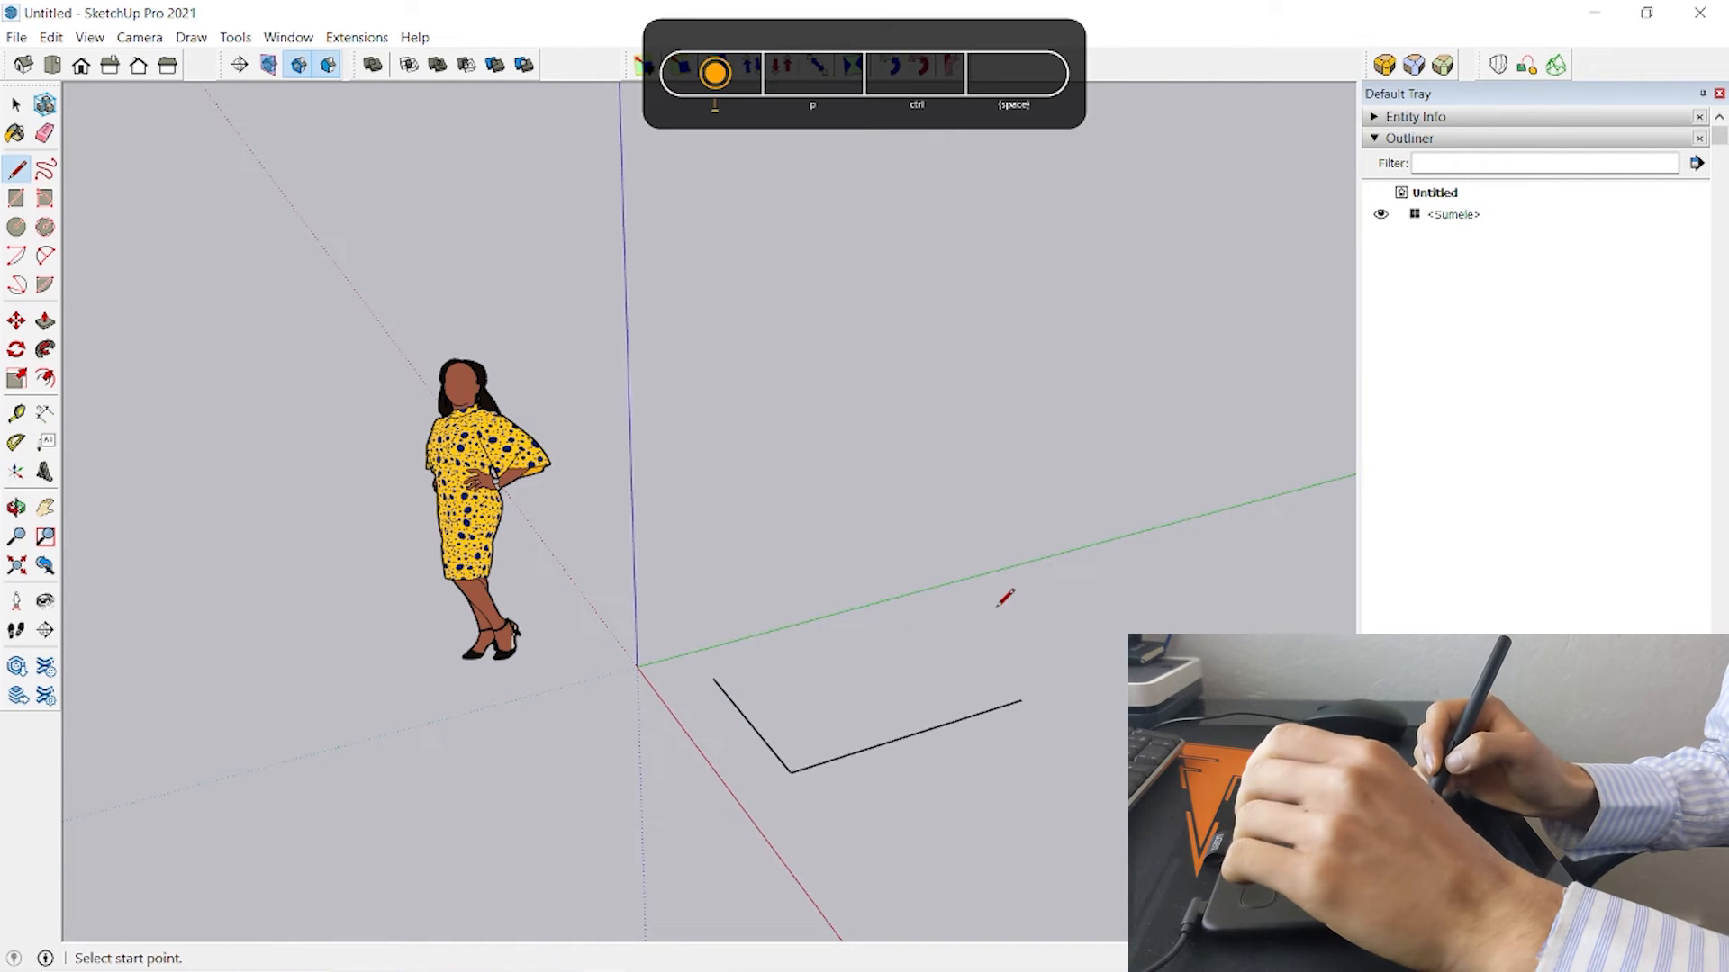
click(1026, 688)
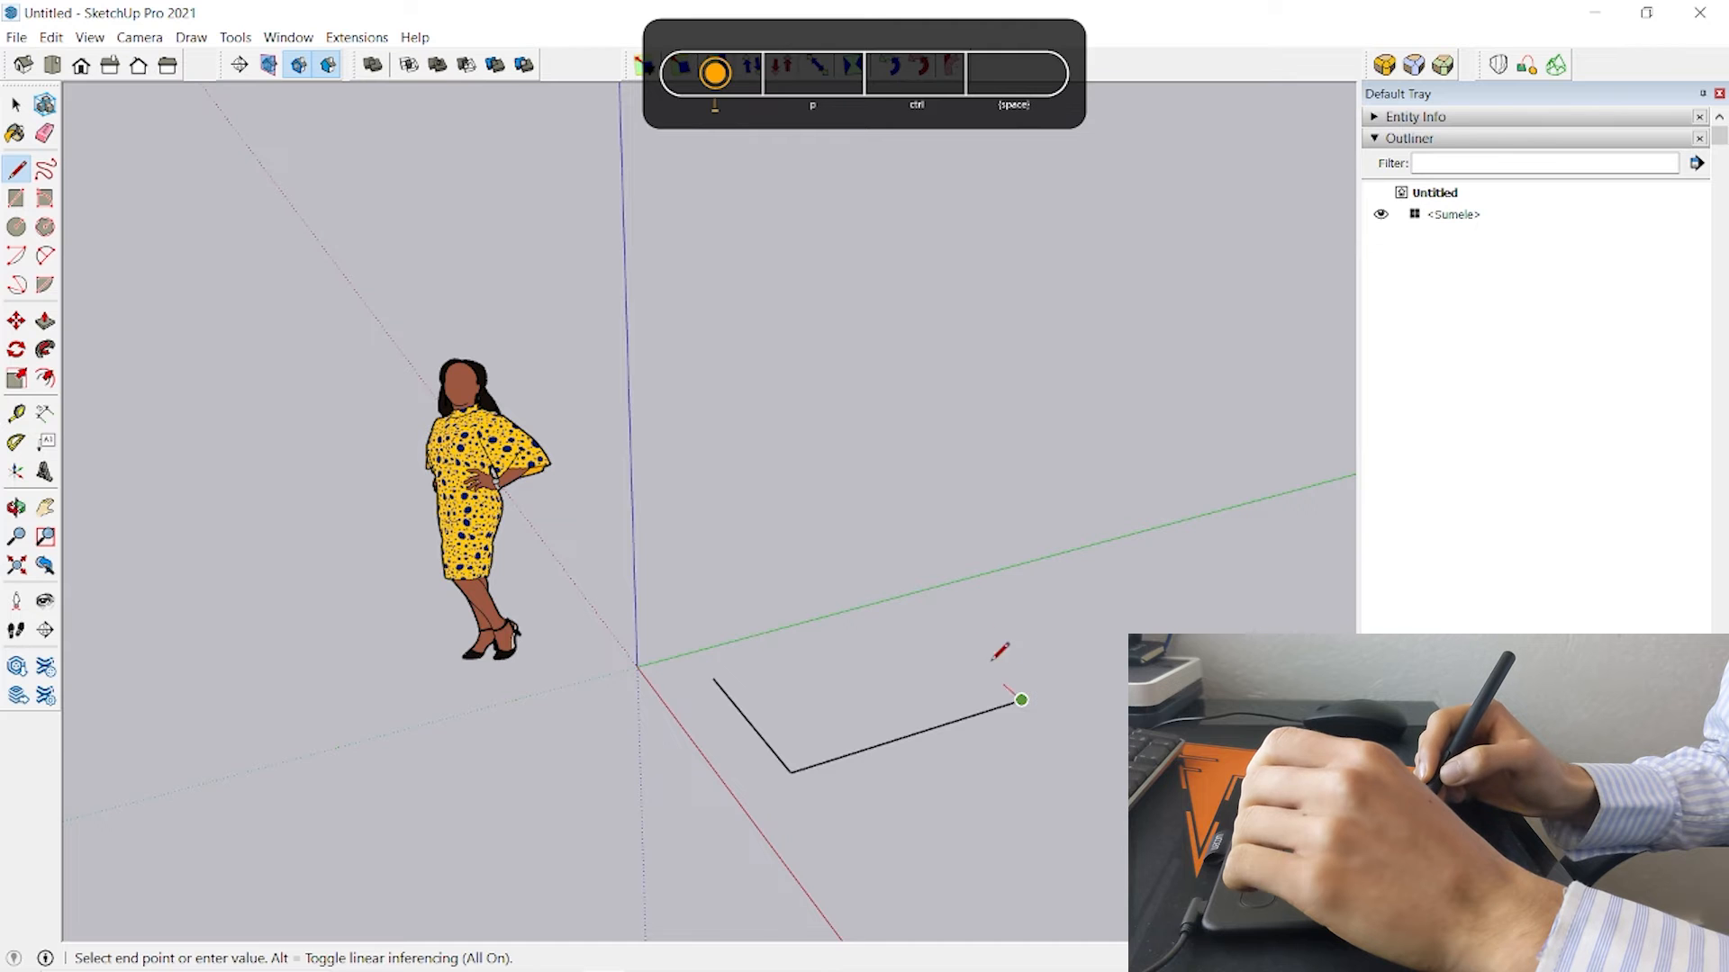
click(949, 636)
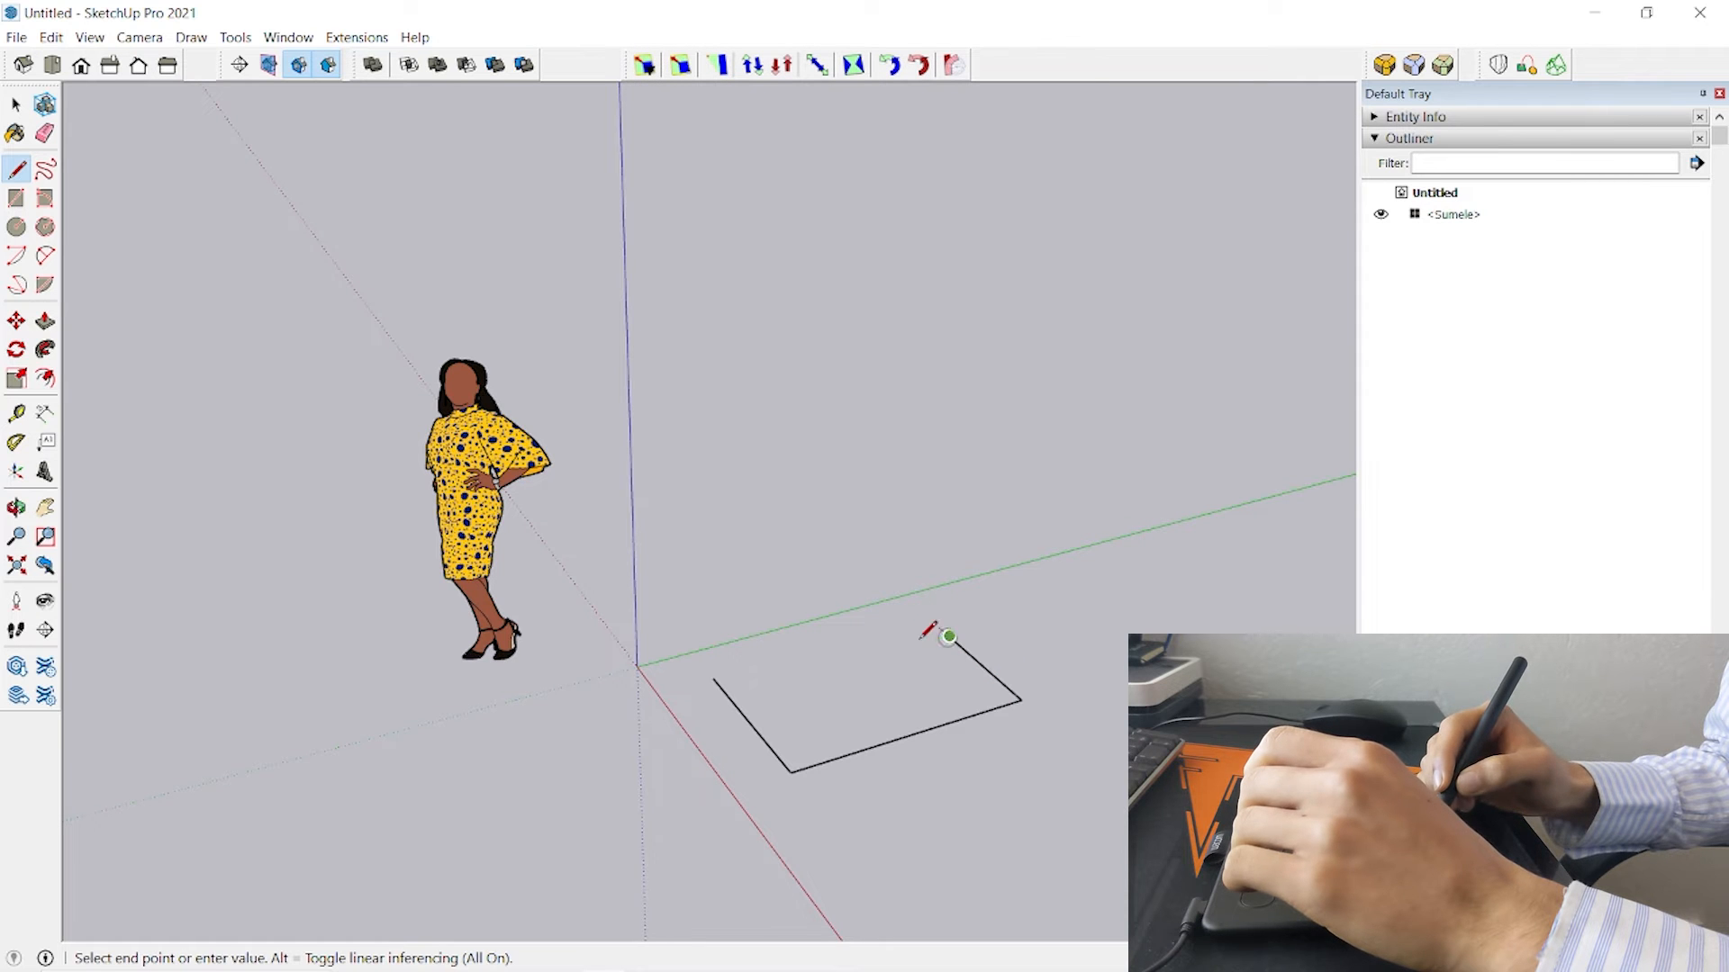
click(713, 677)
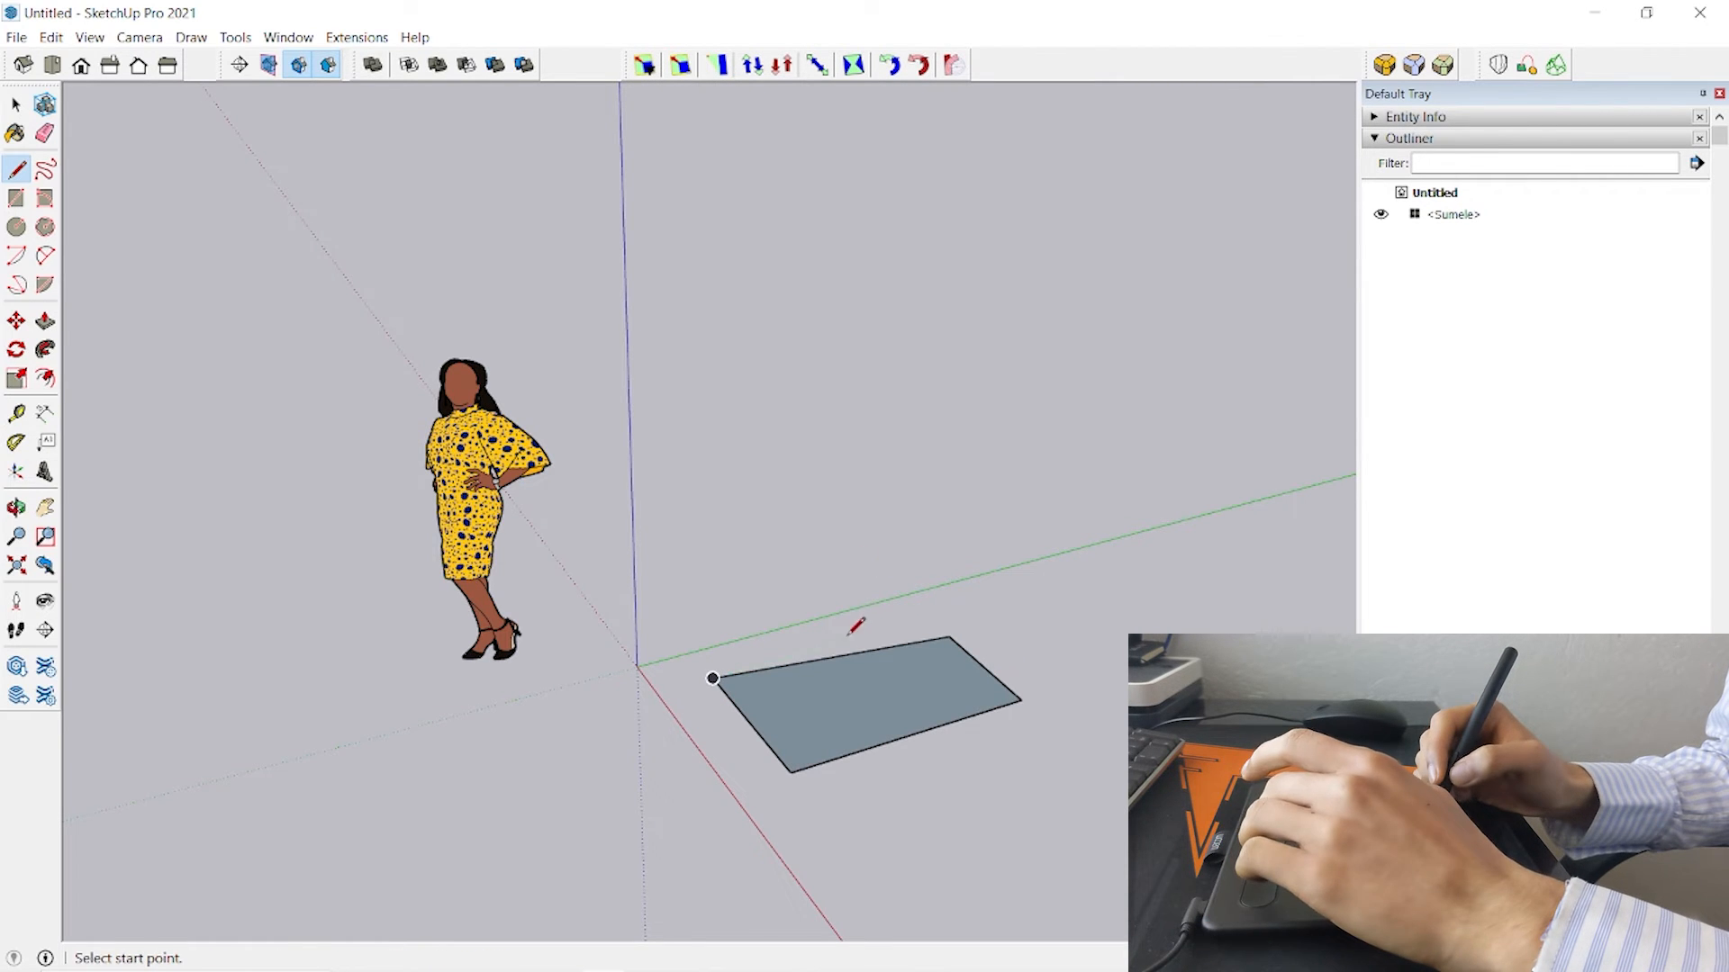
Push/Pull the four-sided face upward into a low box
key(p)
click(868, 699)
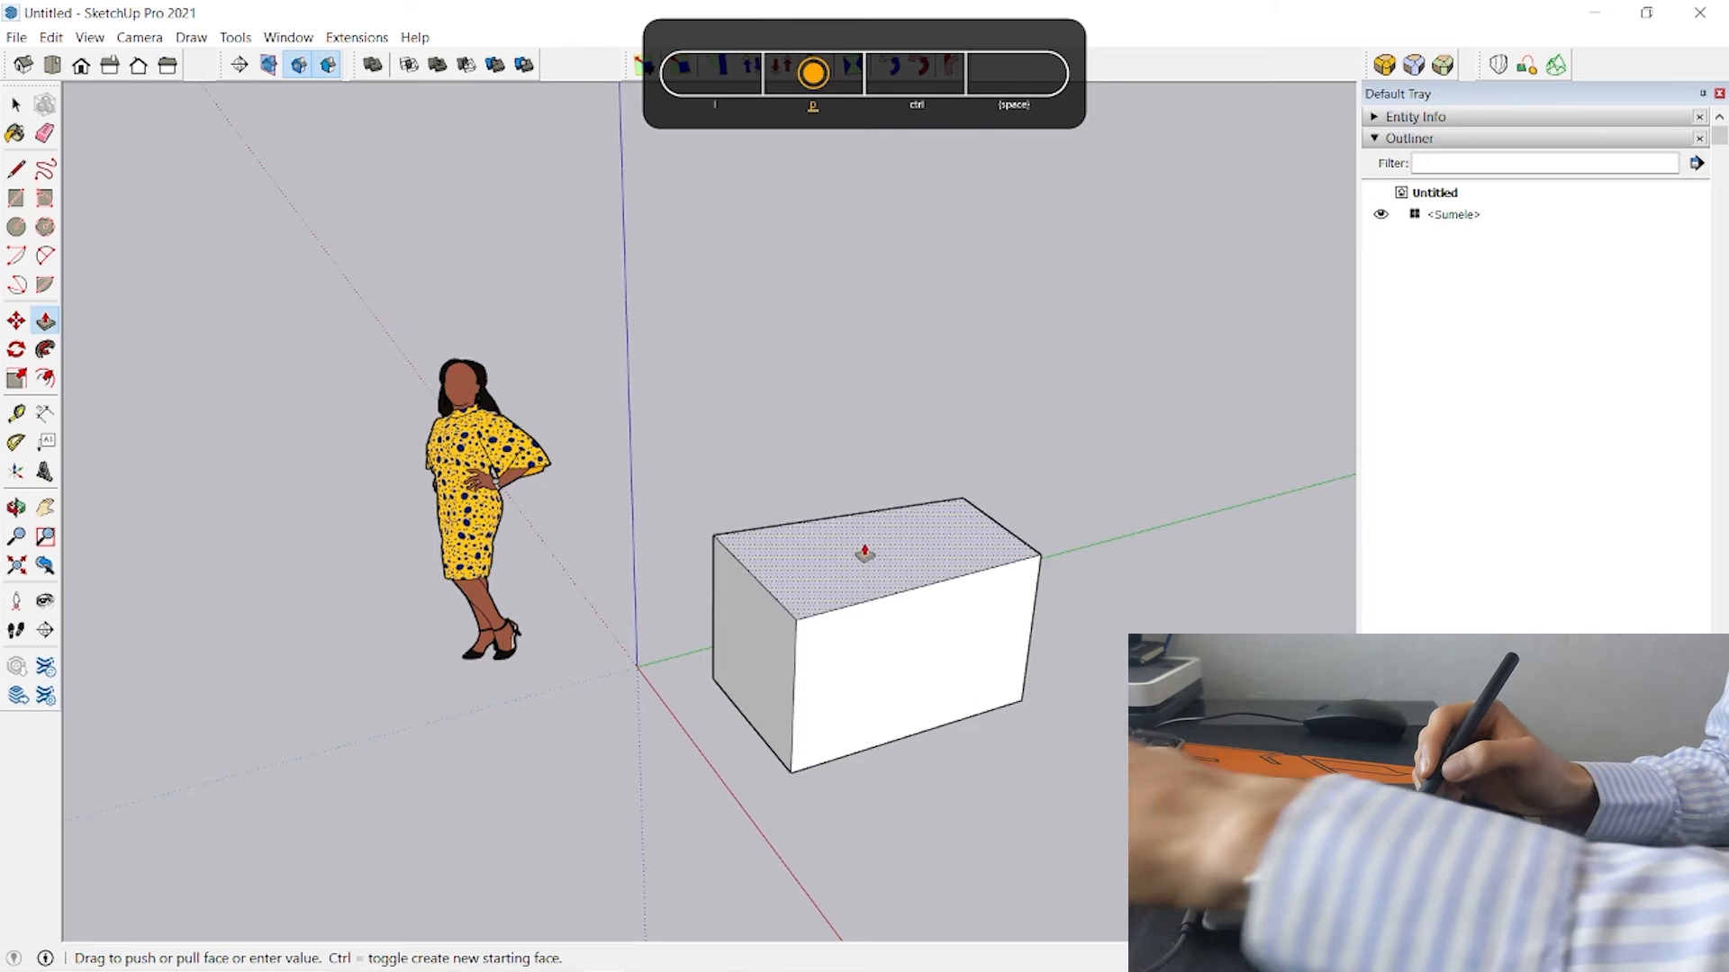
click(864, 604)
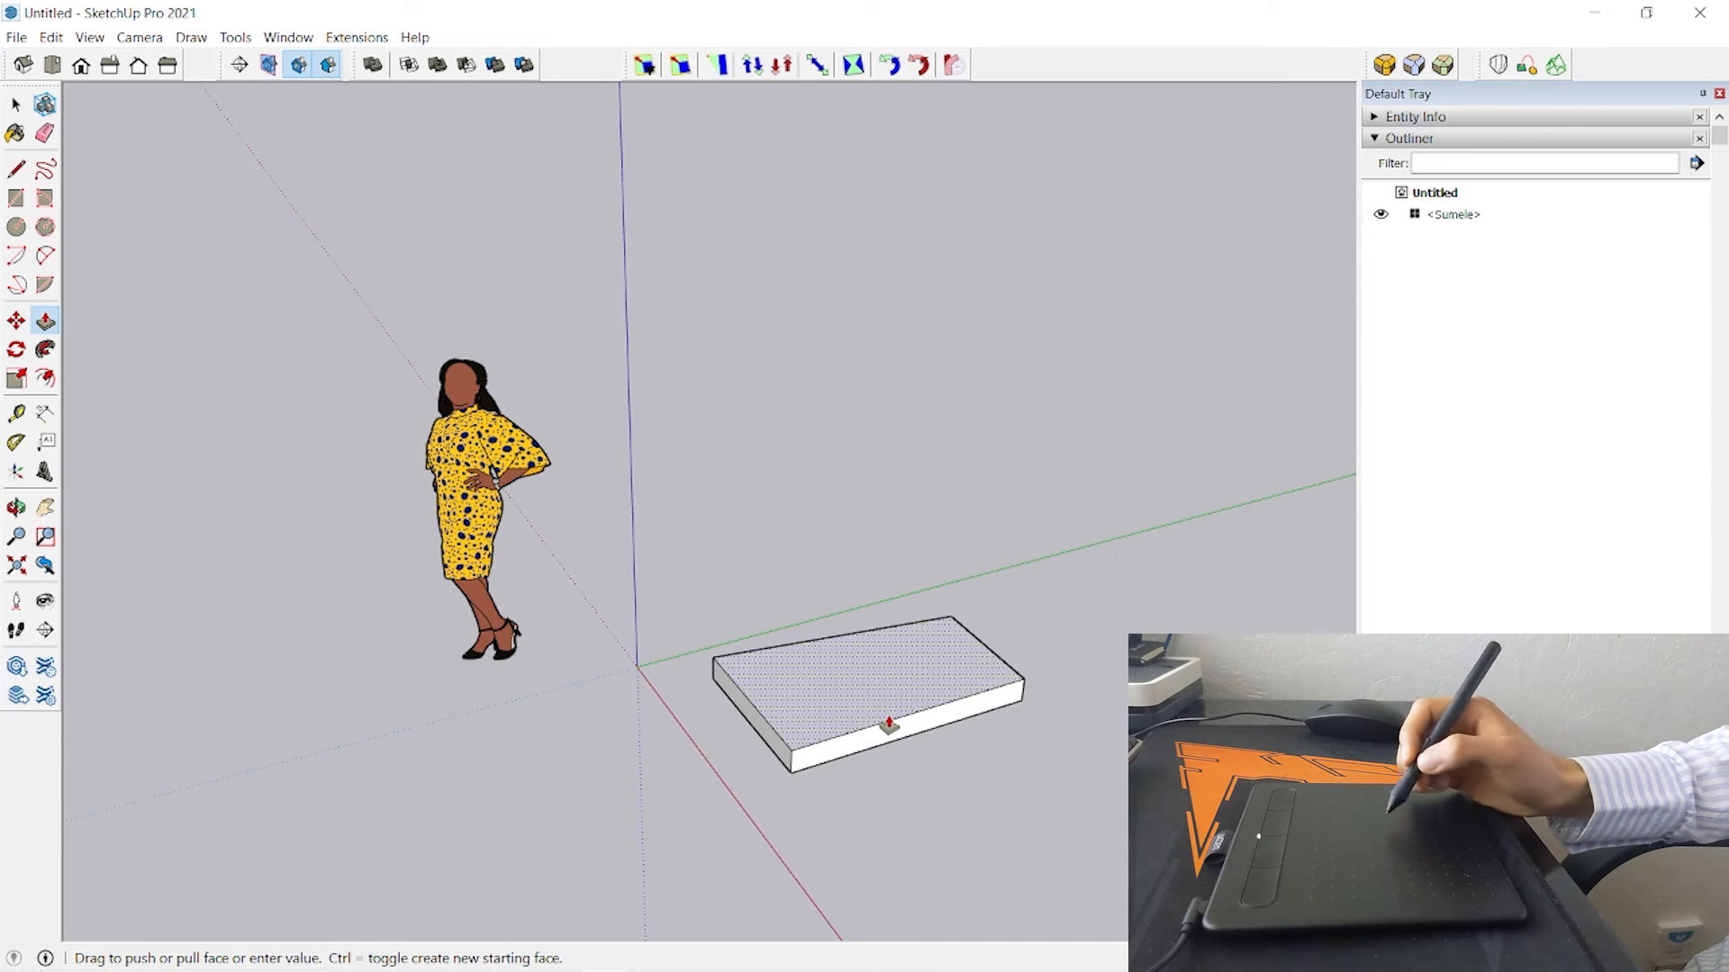
click(860, 659)
click(873, 619)
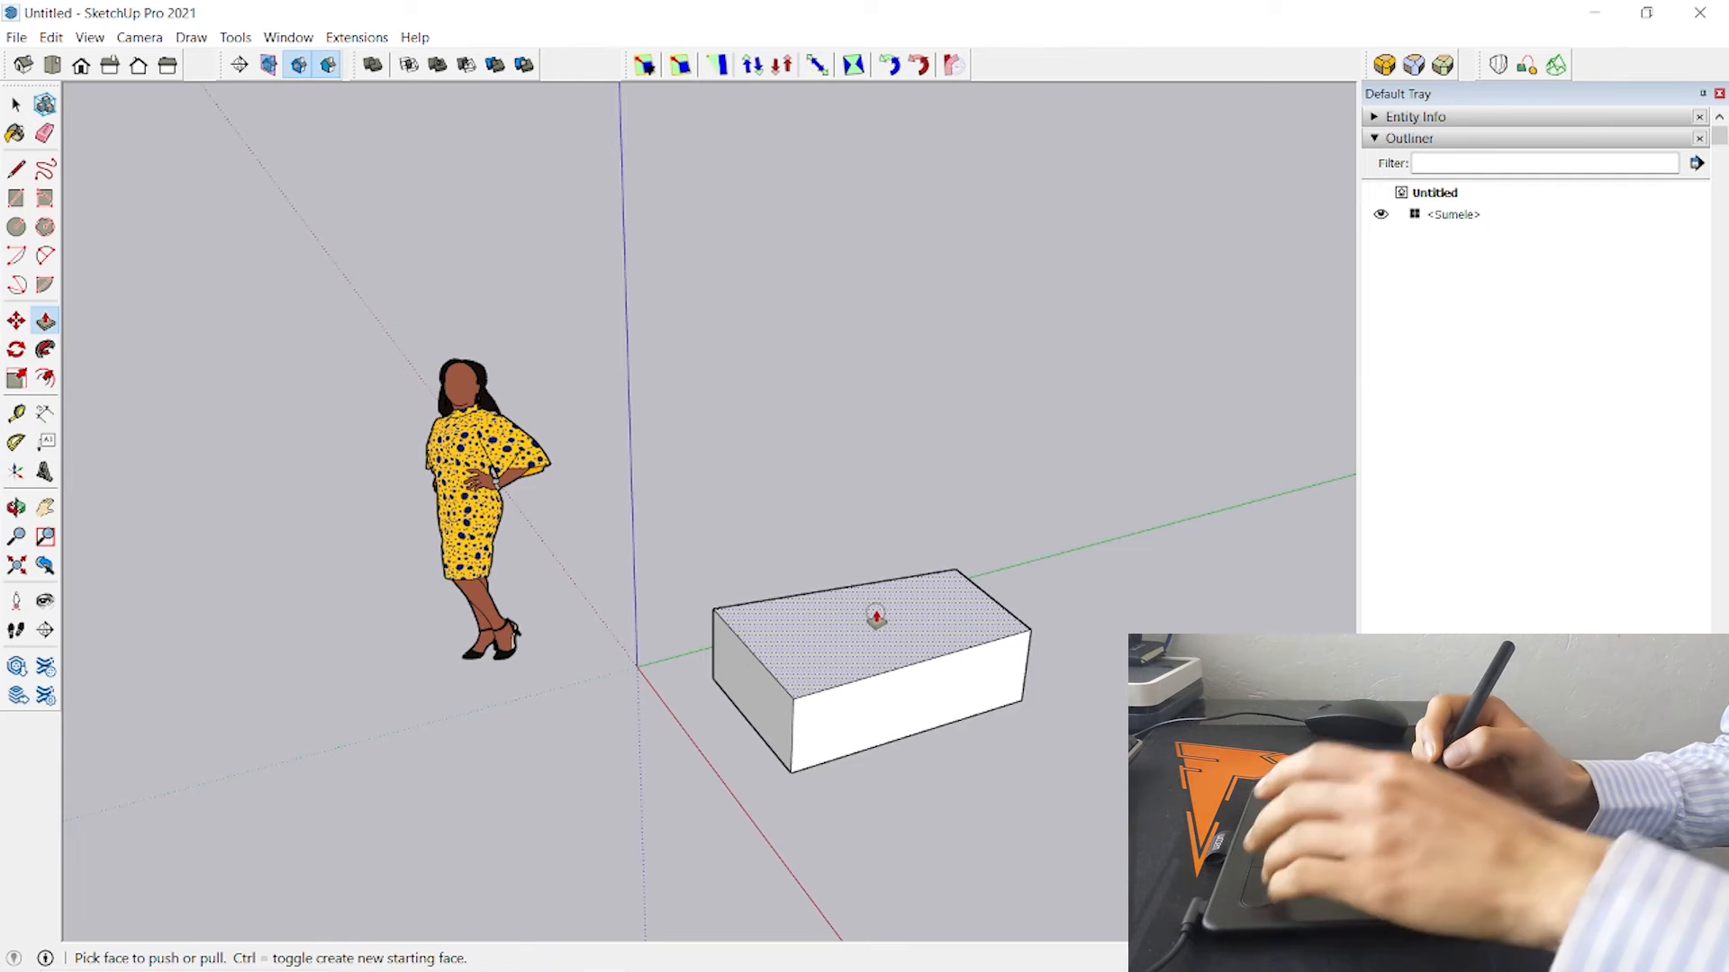
Draw a line across the box's top face from the front edge's midpoint to the back edge
key(l)
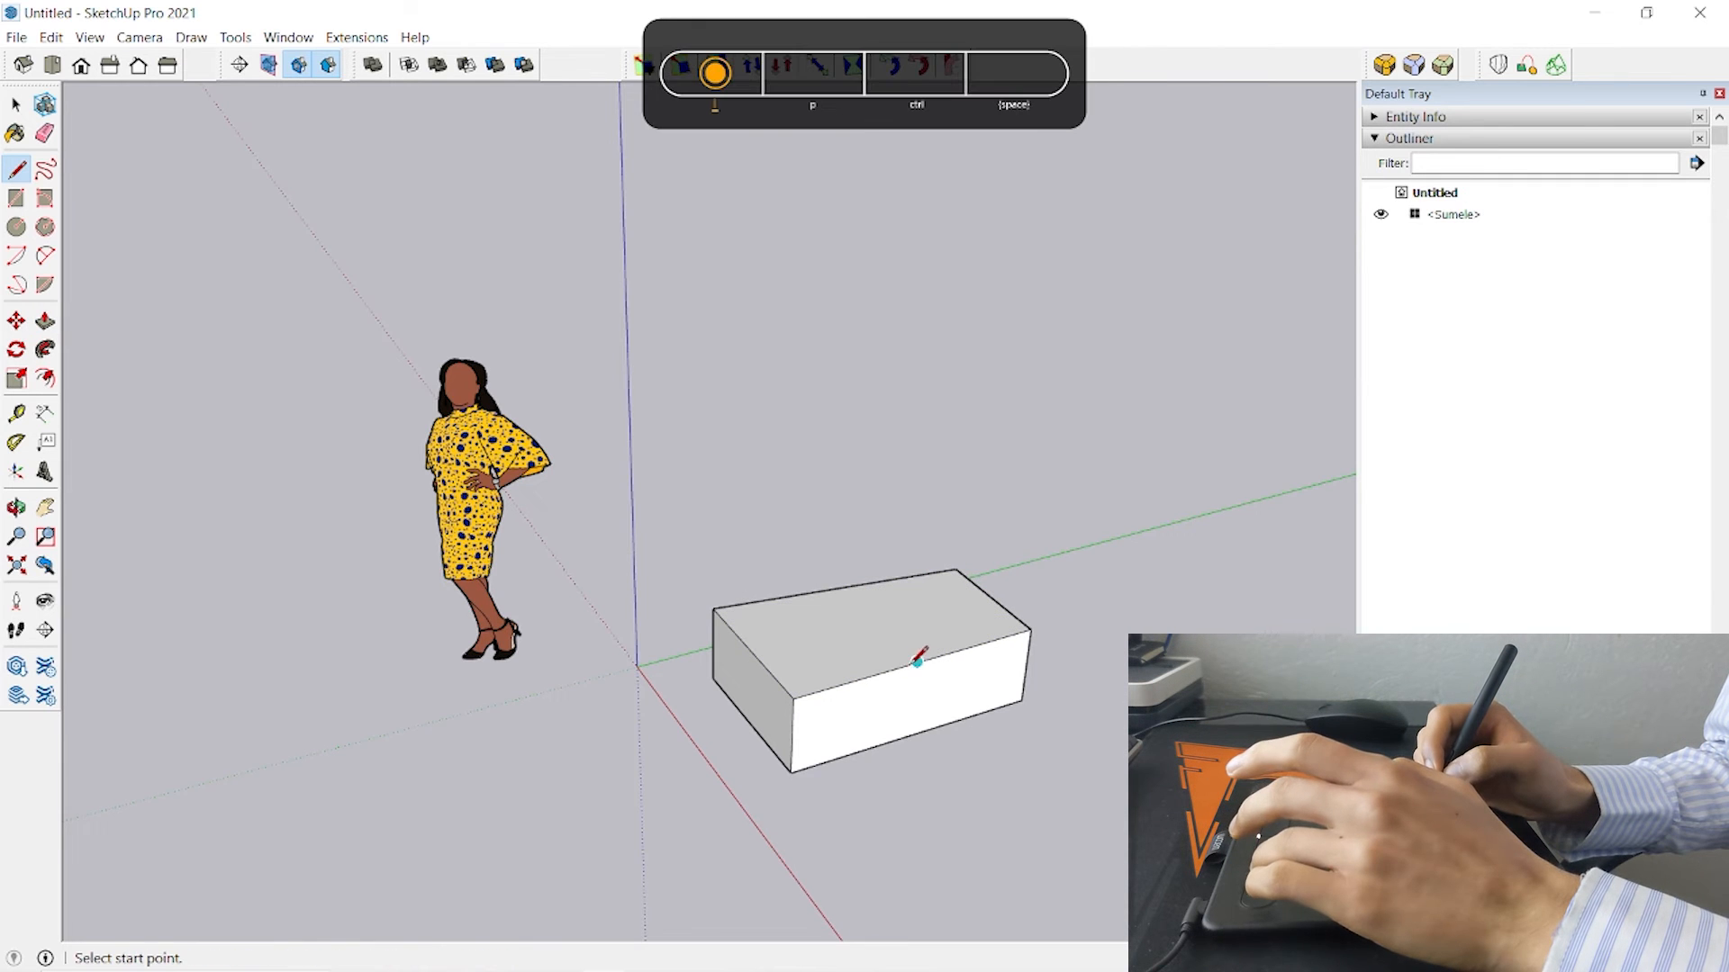
click(916, 662)
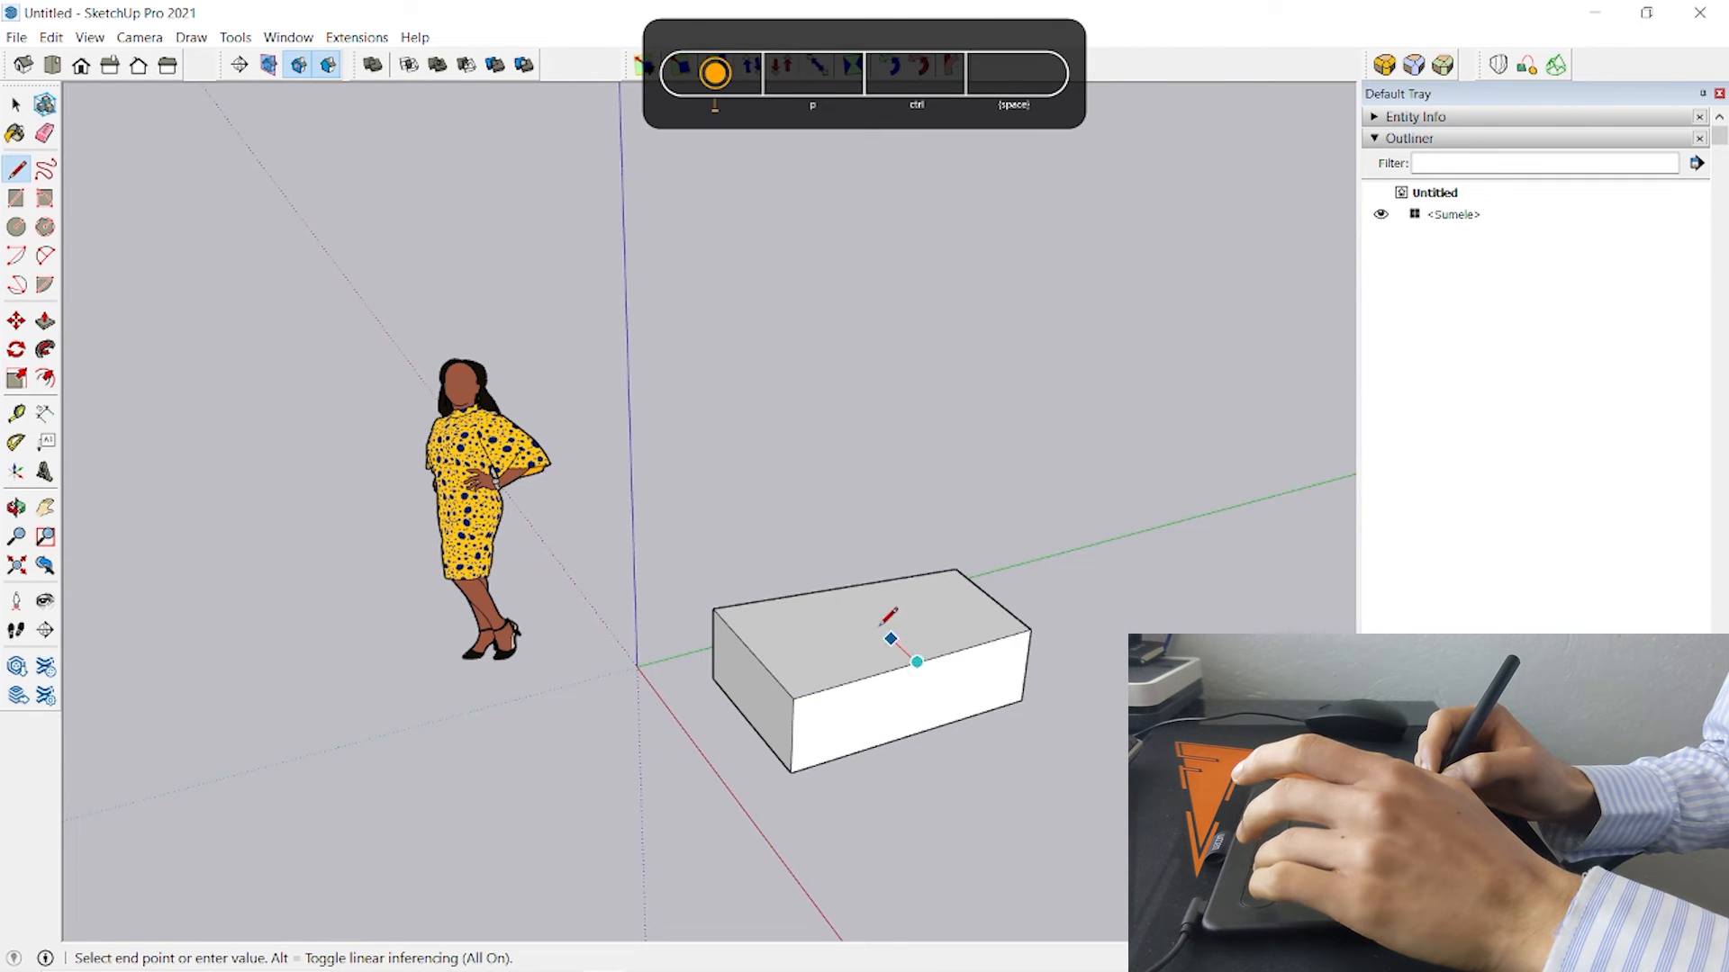
click(860, 583)
Select one half of the divided top face, on the side away from the origin, and clear the selection
key(ctrl)
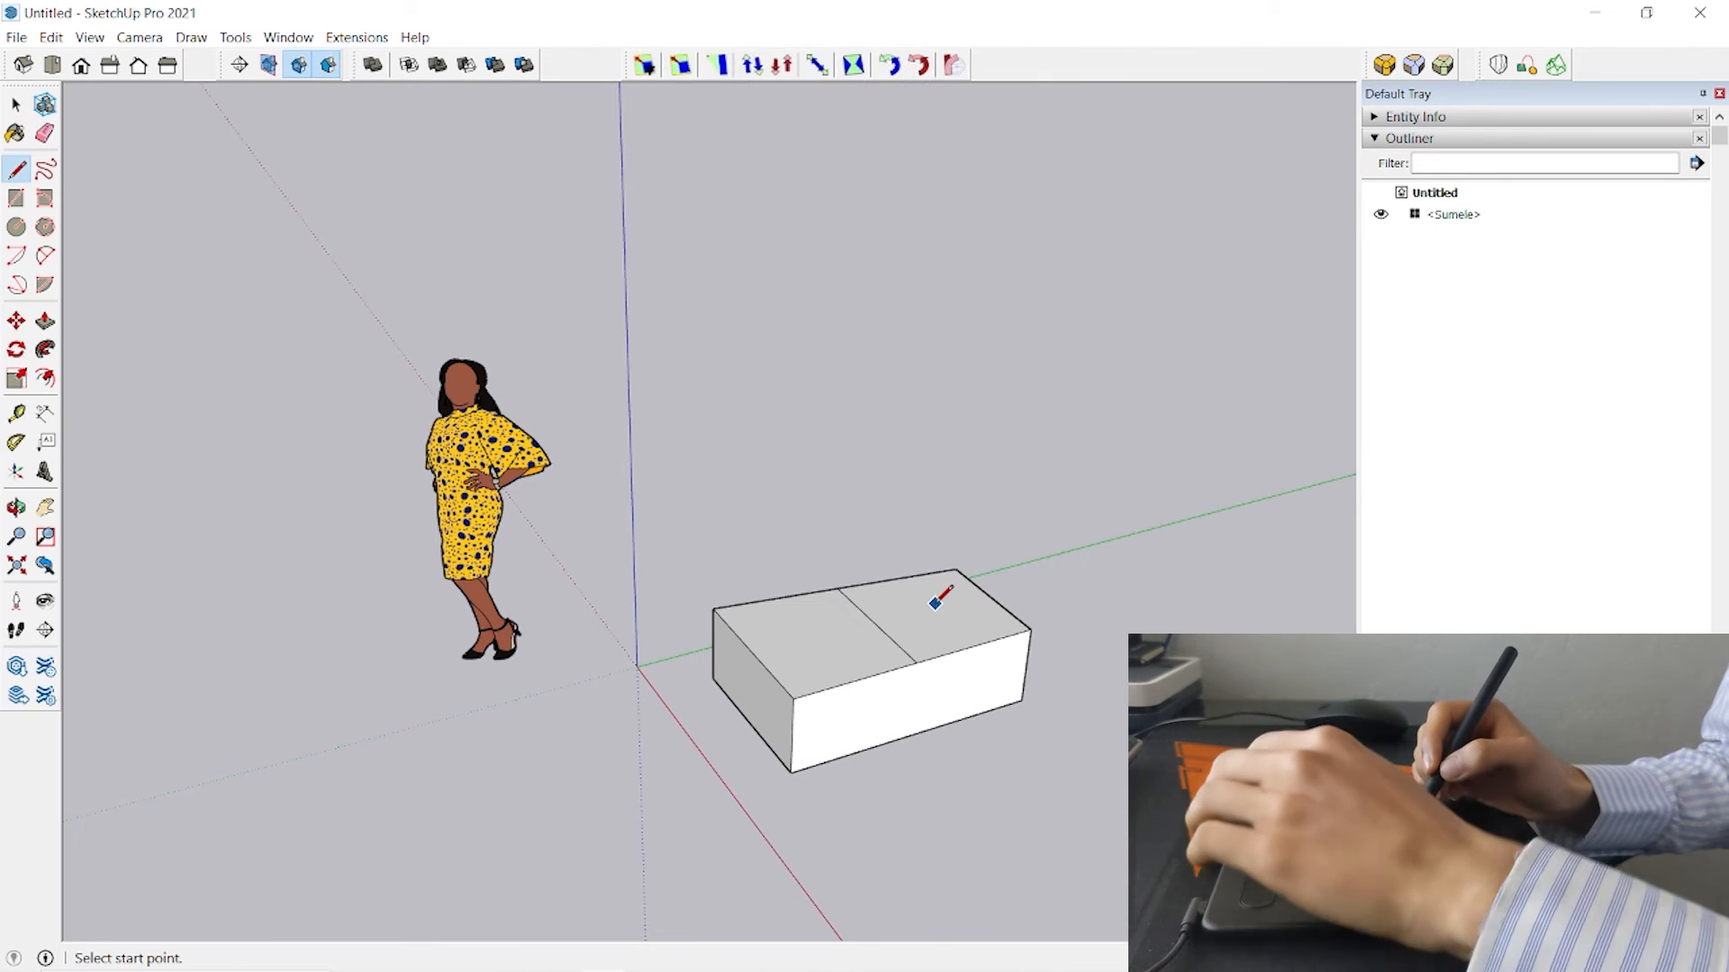
key(space)
click(908, 625)
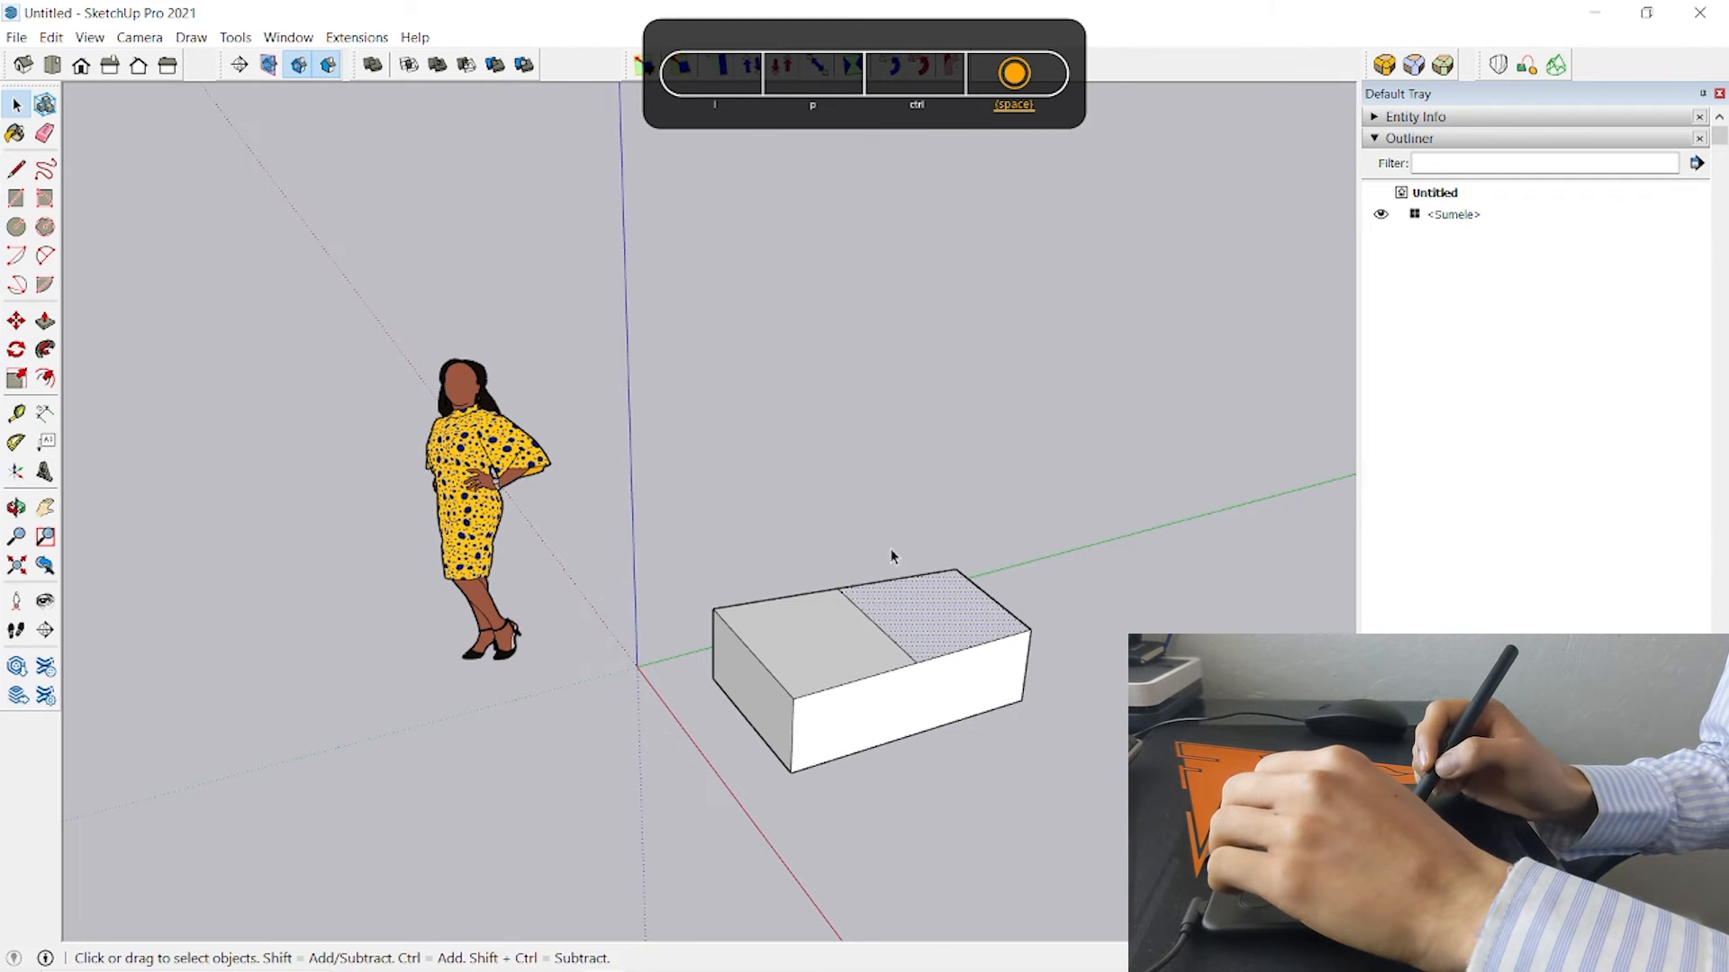
click(1020, 595)
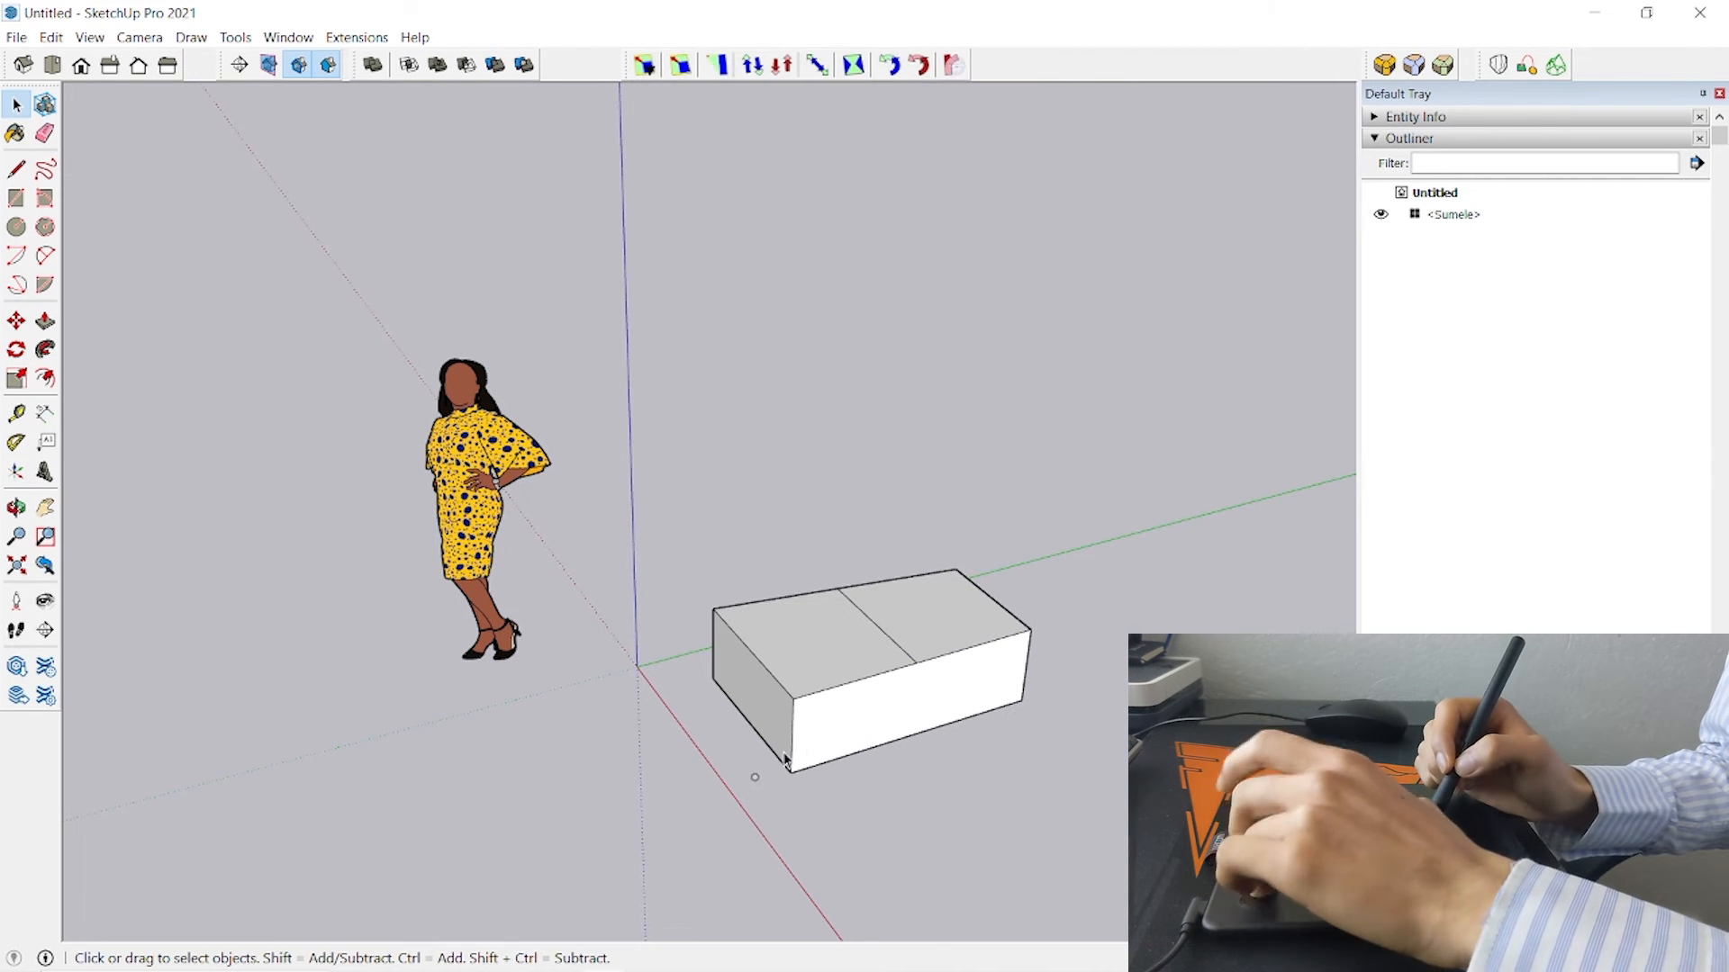
Select the whole box with all its connected faces and edges using the Select tool
key(l)
key(space)
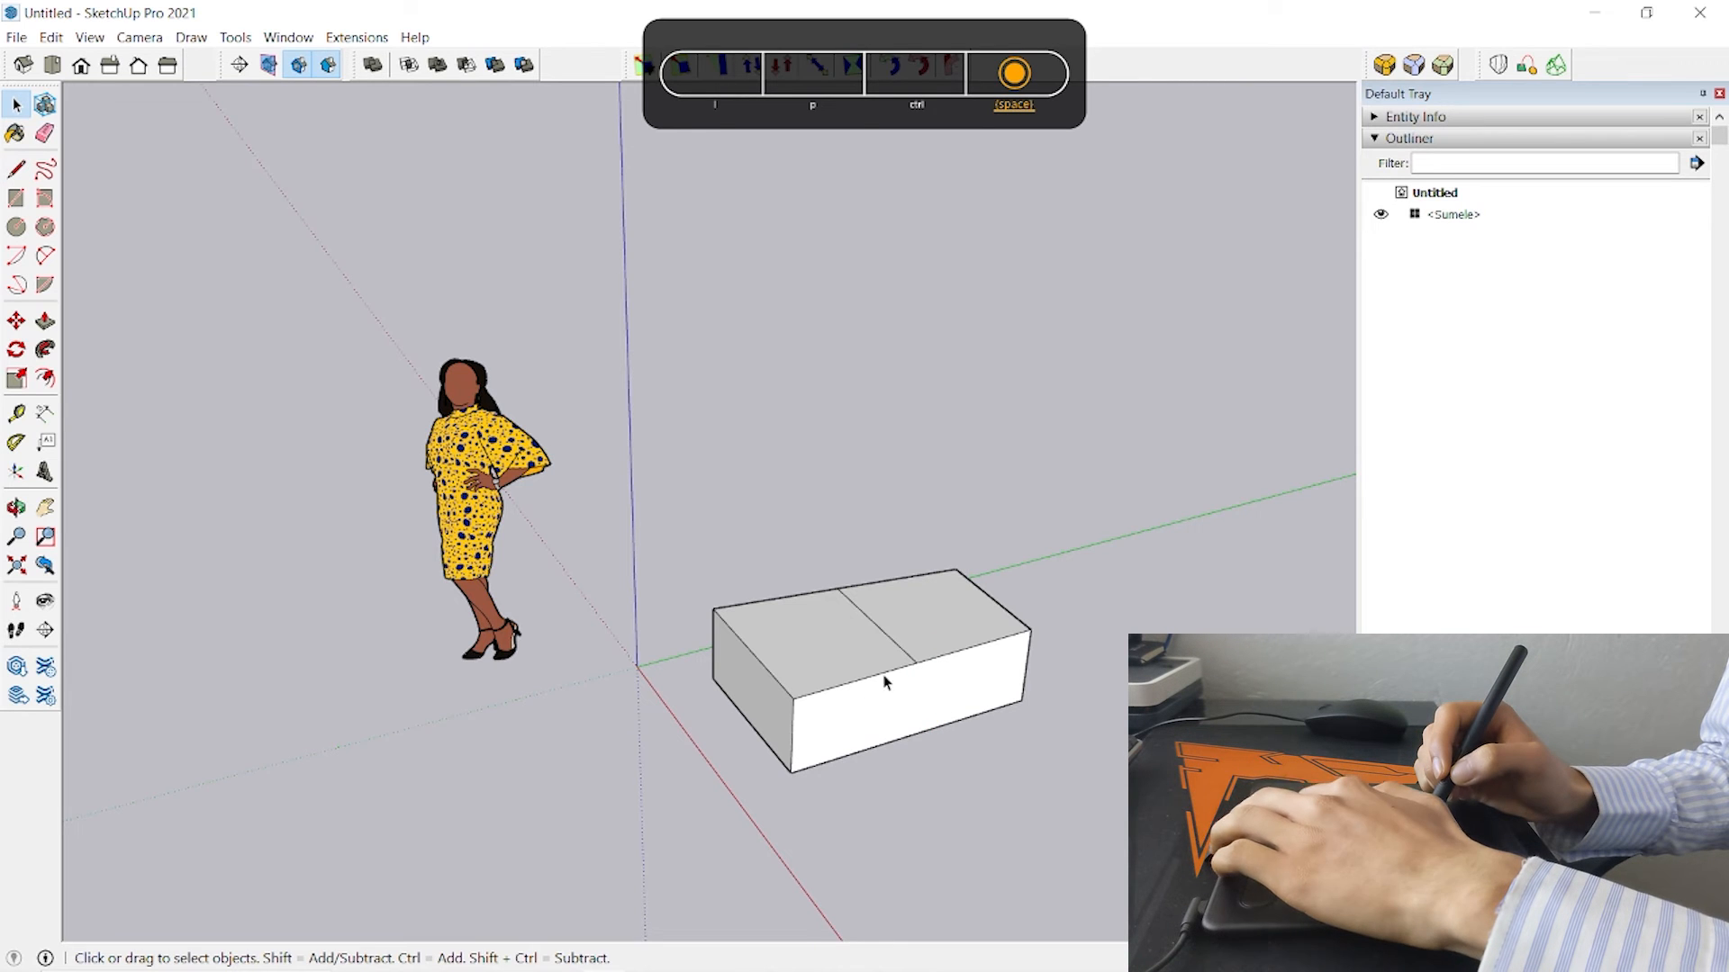
triple_click(858, 688)
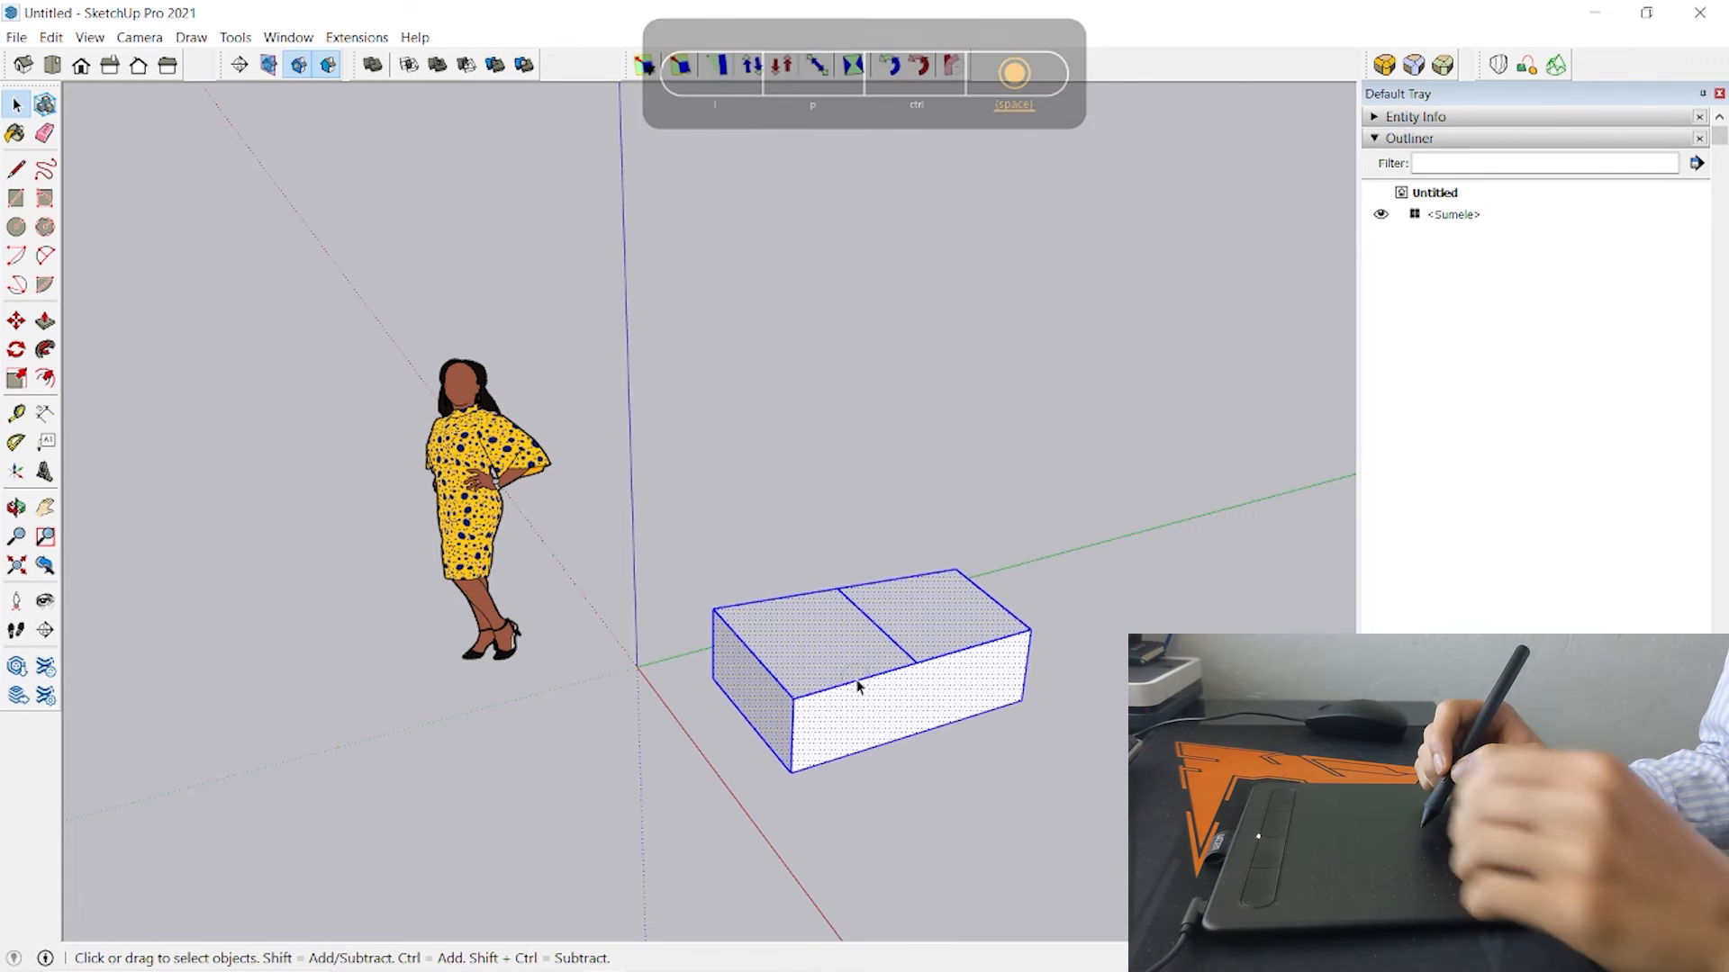
Push/Pull the half of the box's top face farther from the origin upward into a tall block
key(p)
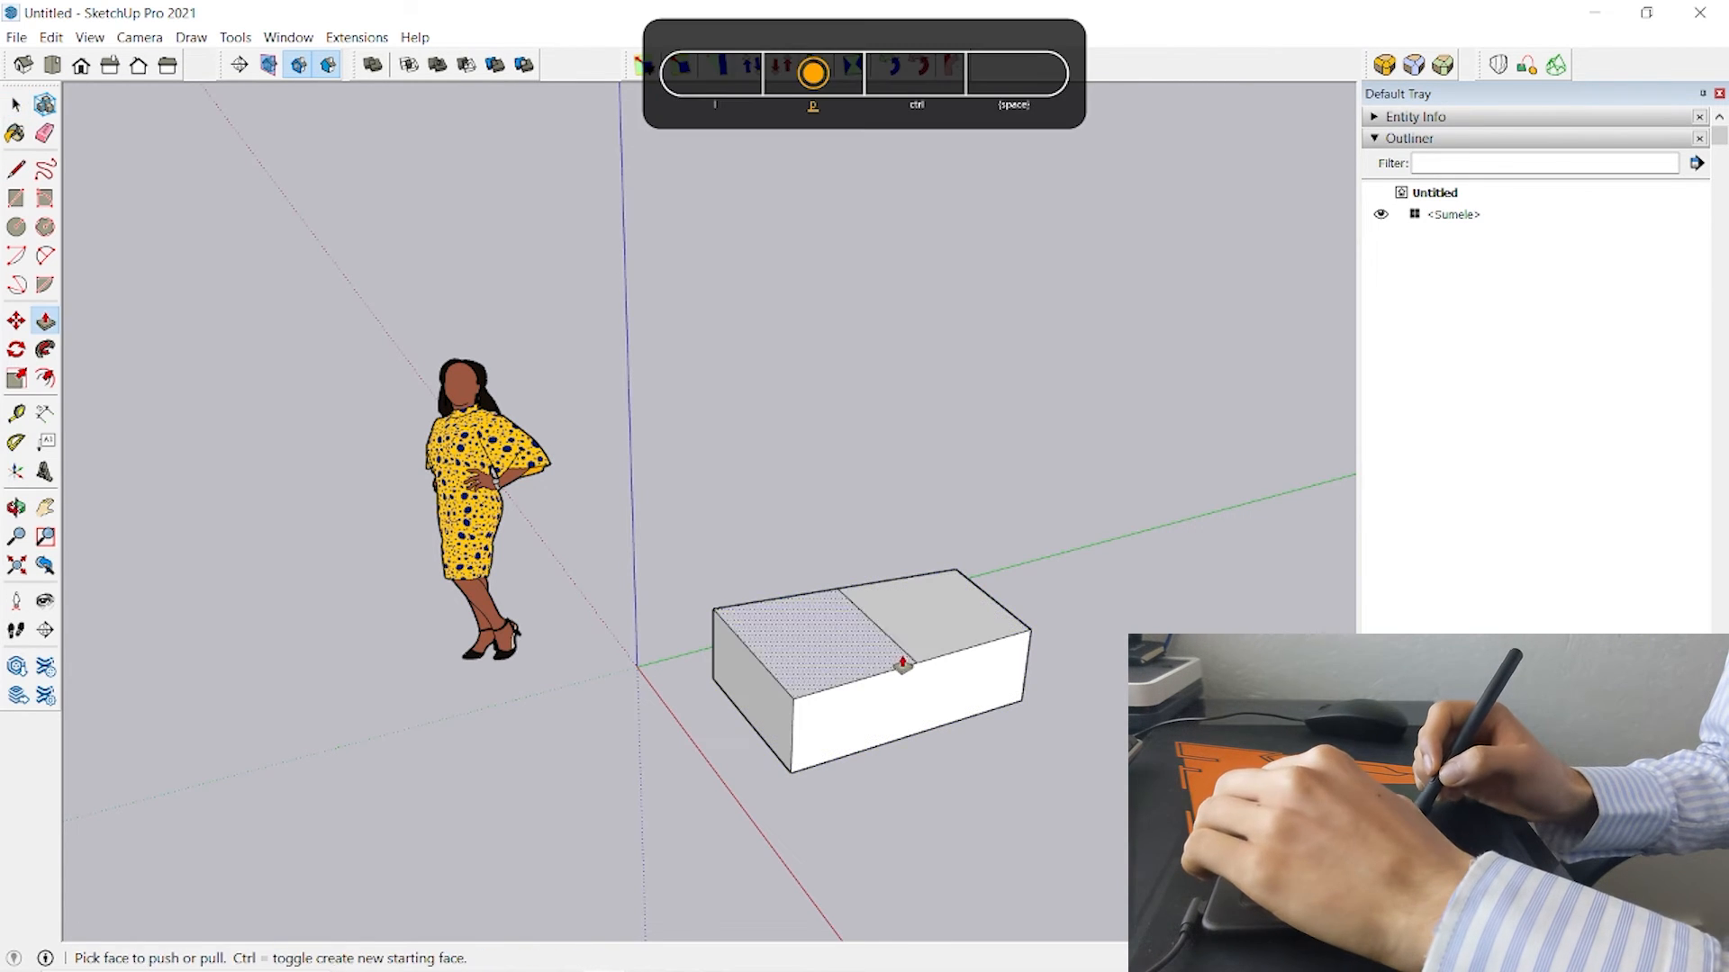
drag(927, 641, 905, 495)
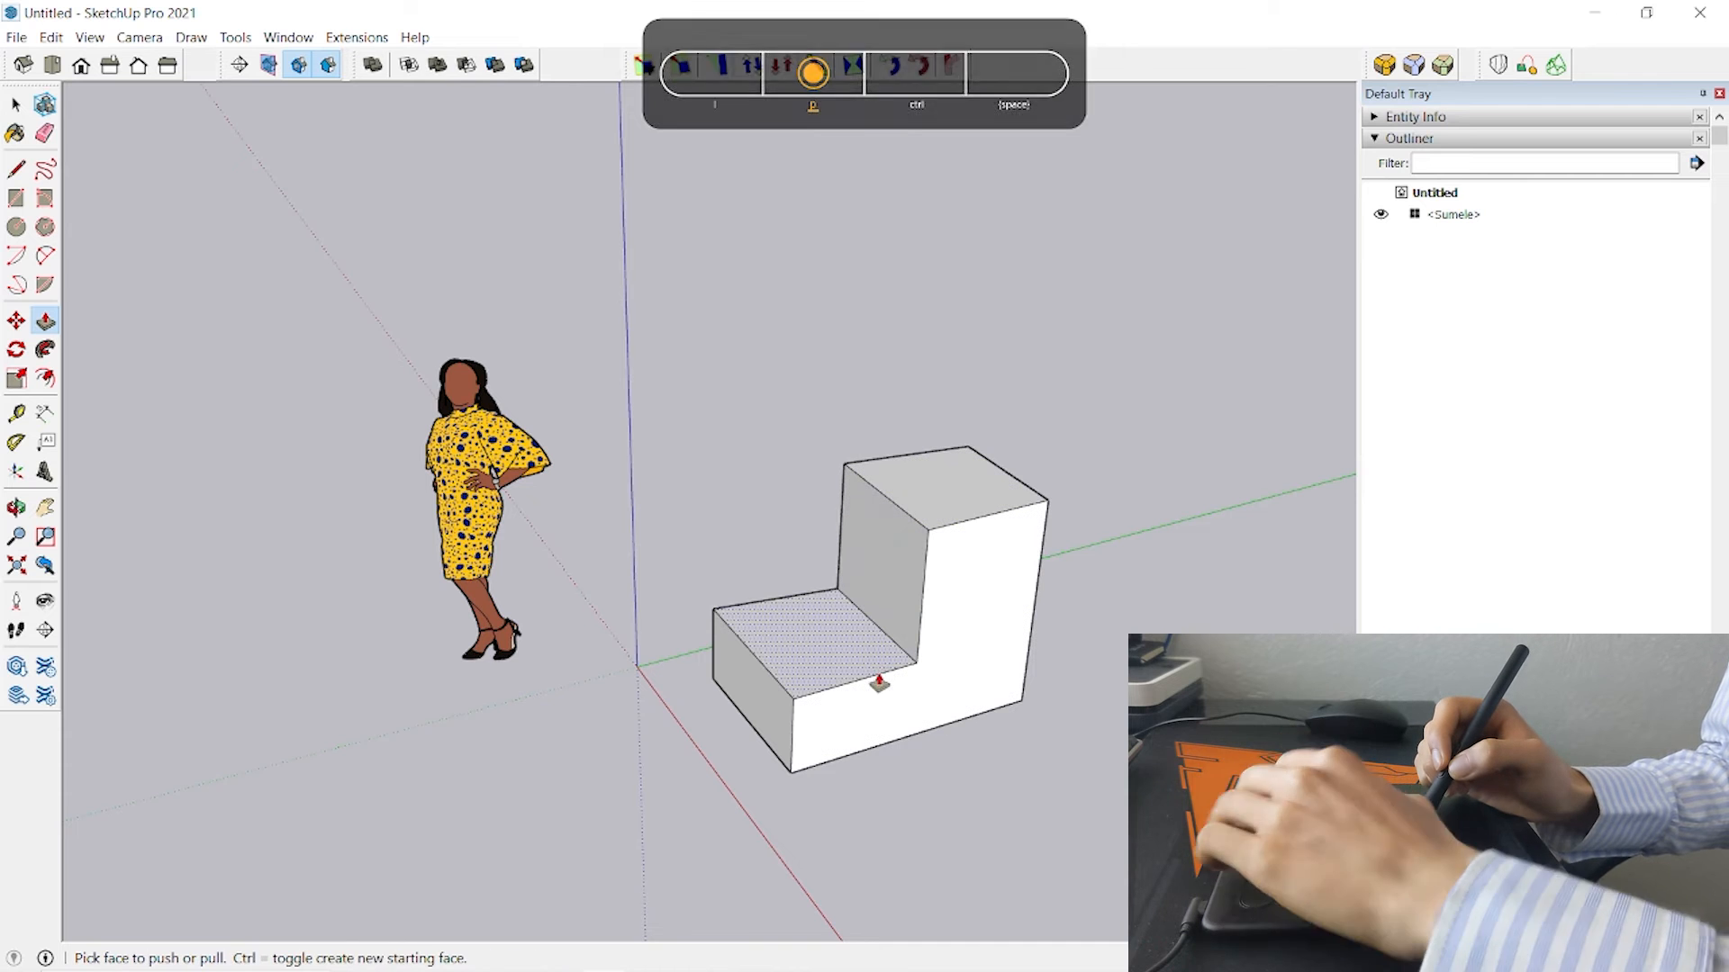
Select the whole stepped solid with all its connected faces and edges and make it a group
key(space)
triple_click(906, 646)
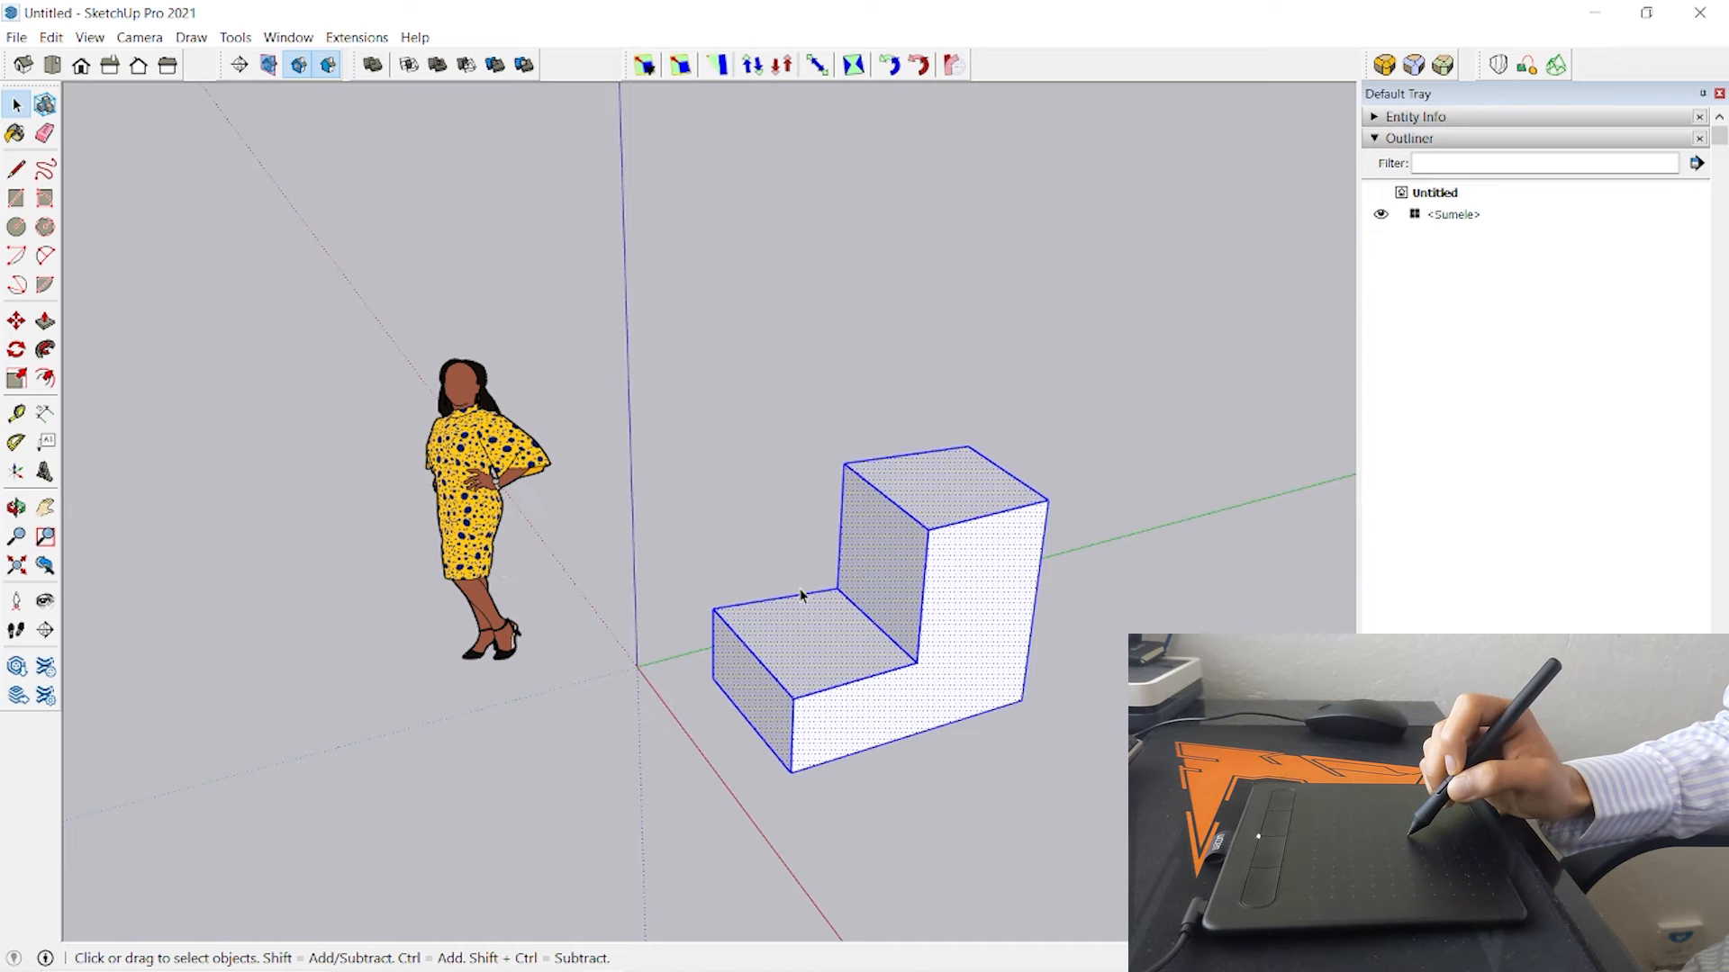
click(824, 615)
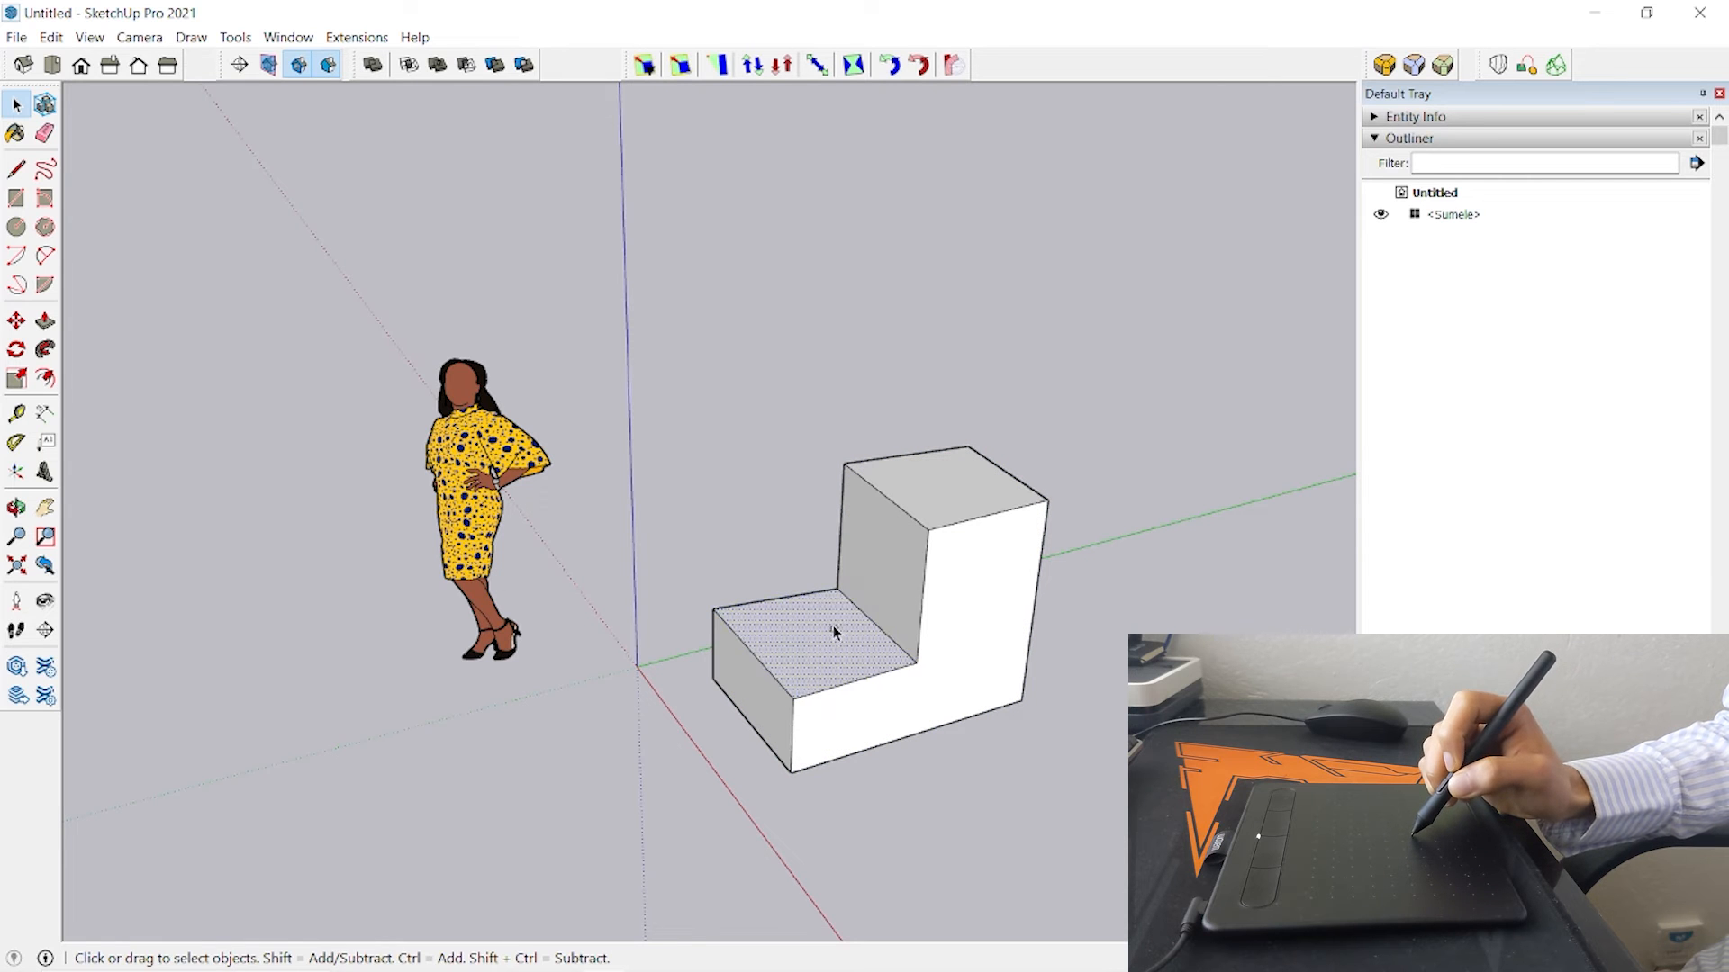
triple_click(834, 625)
right_click(944, 662)
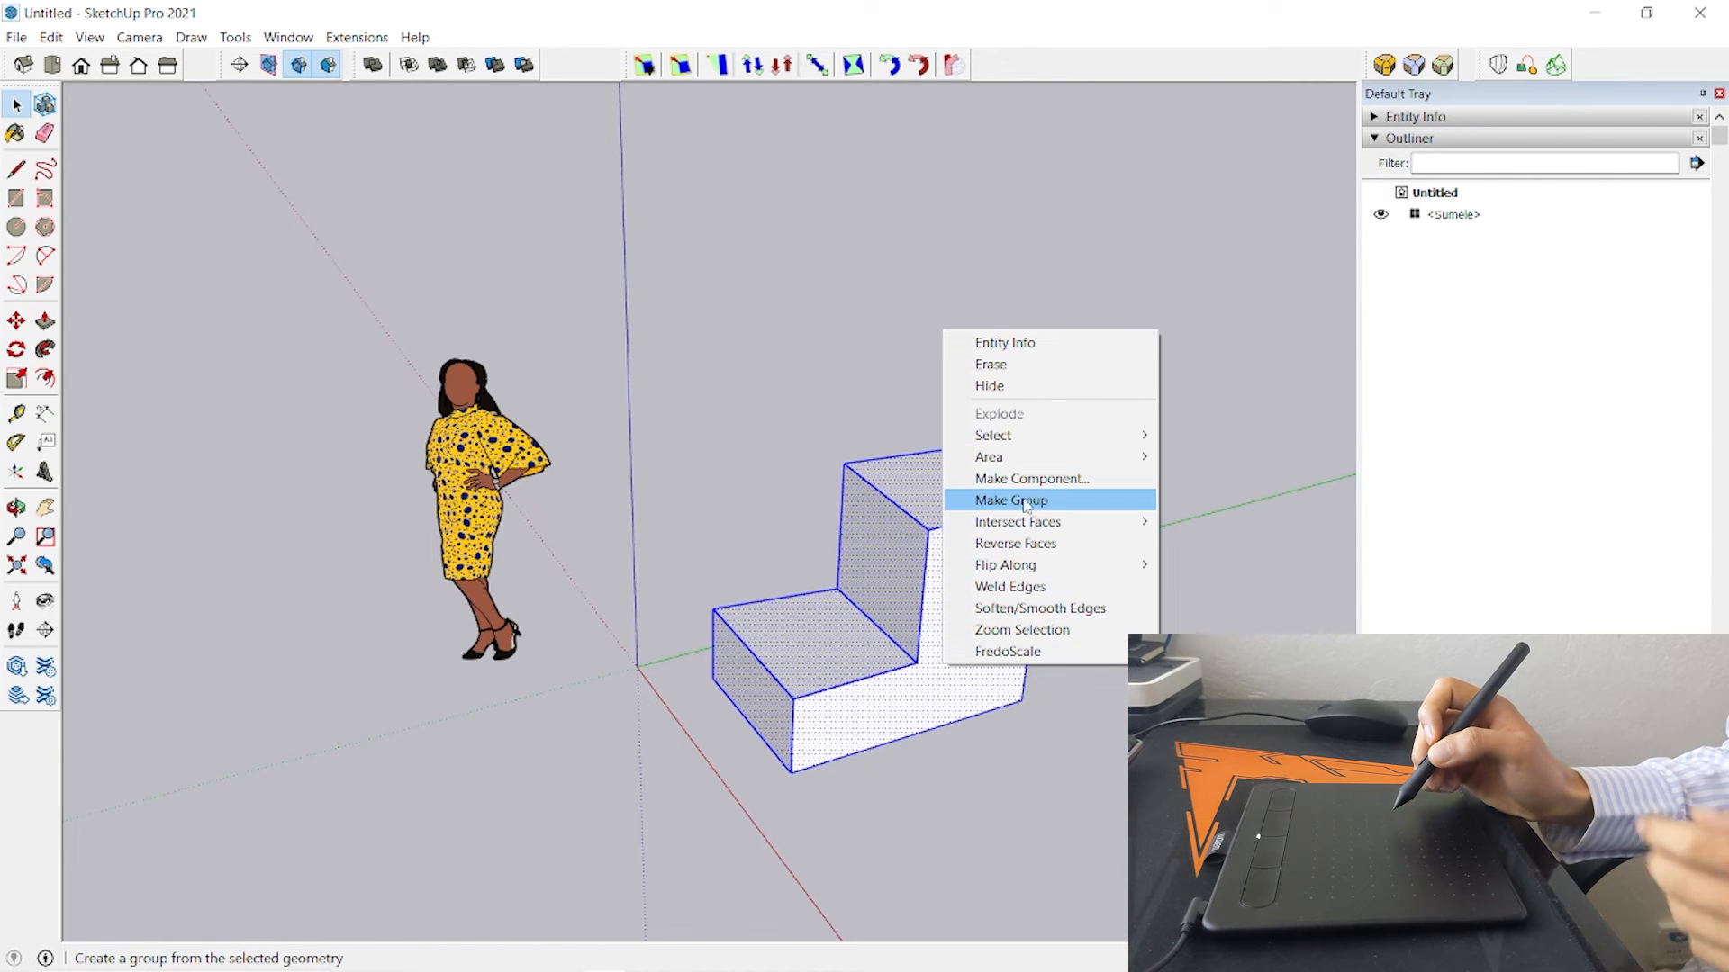
mouse_move(1016, 530)
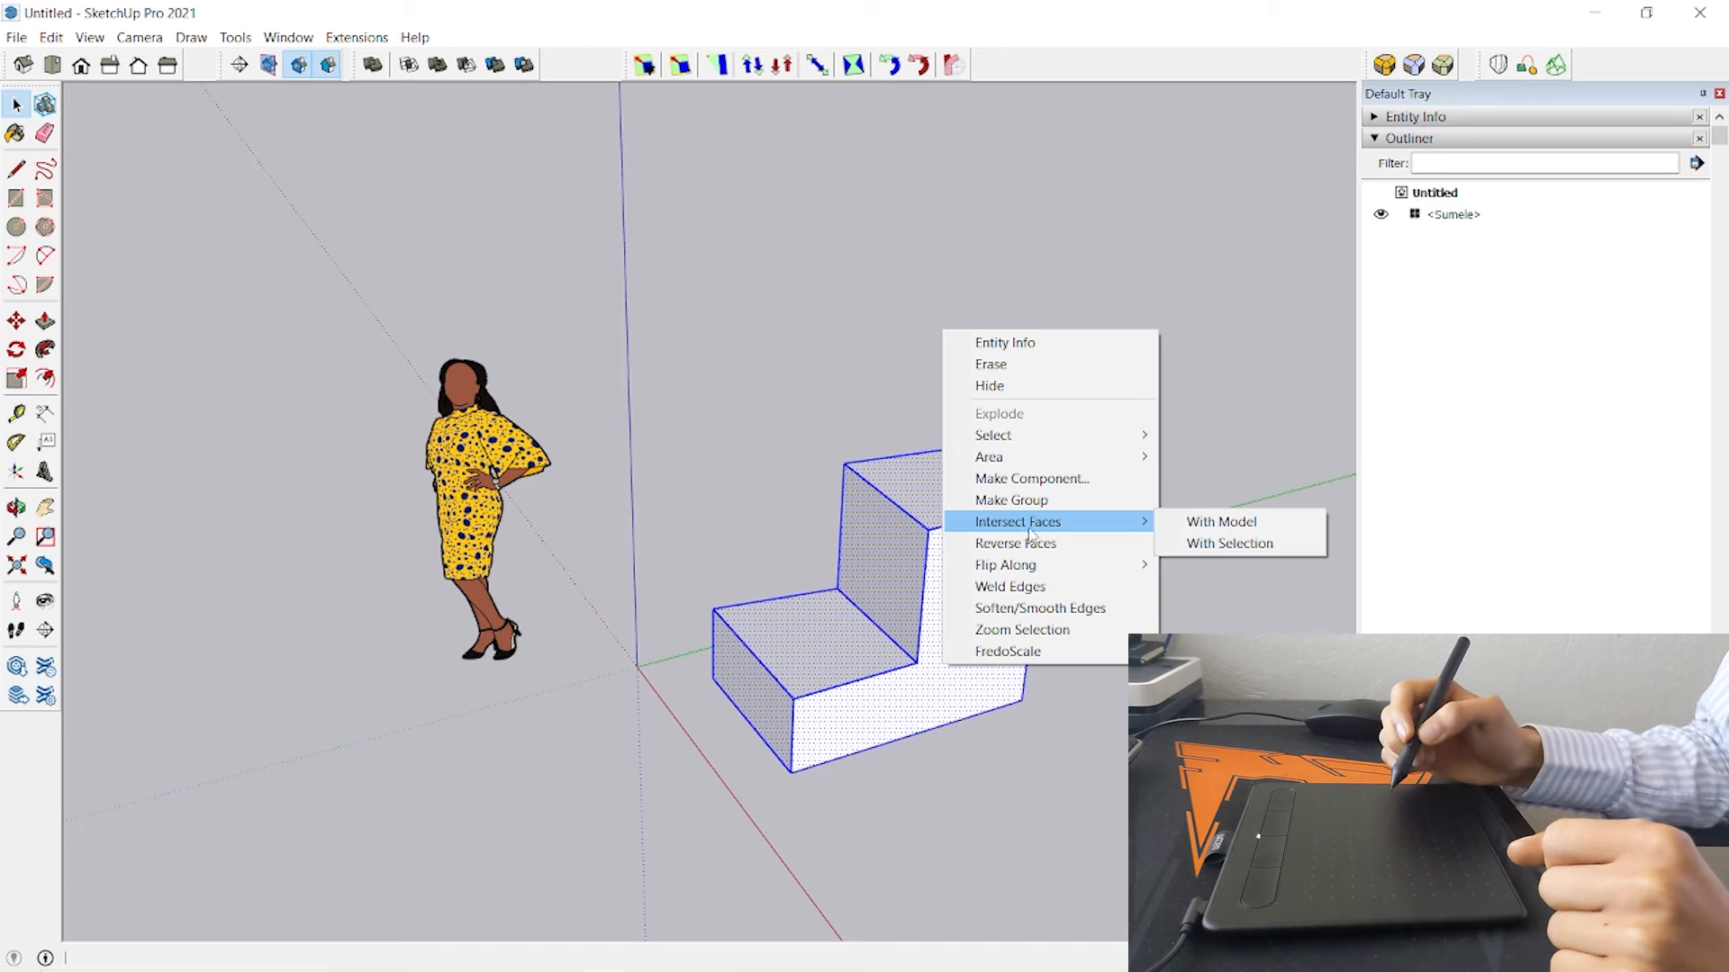
mouse_move(1017, 566)
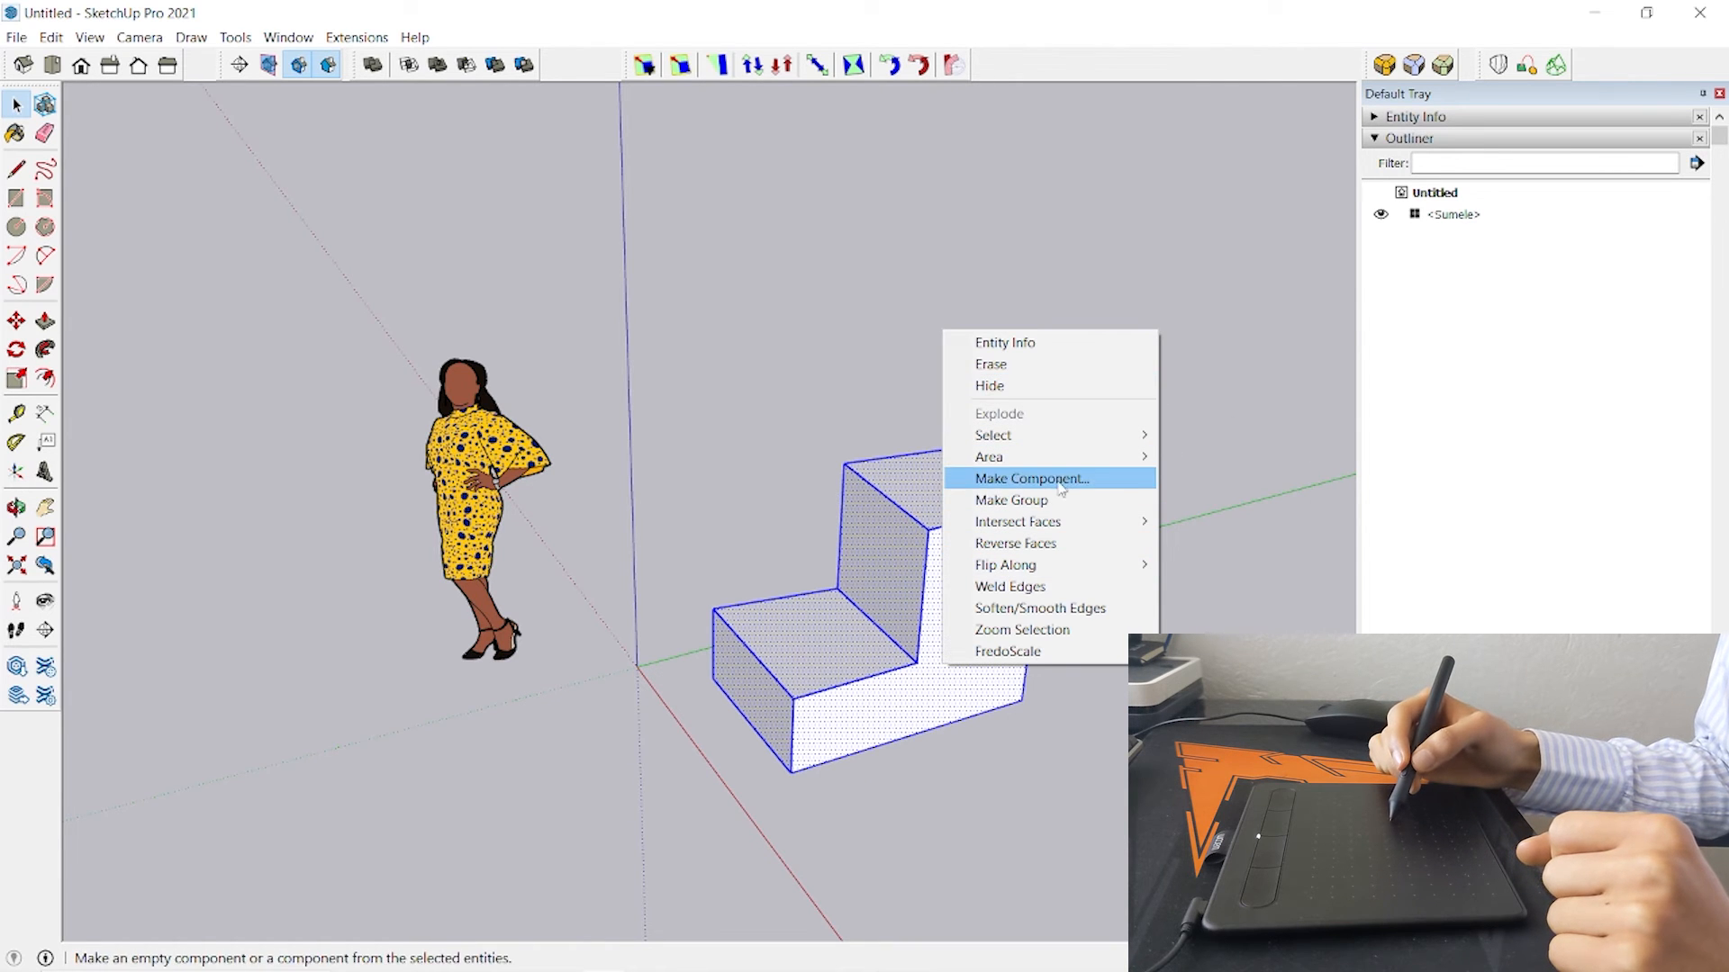
click(1092, 502)
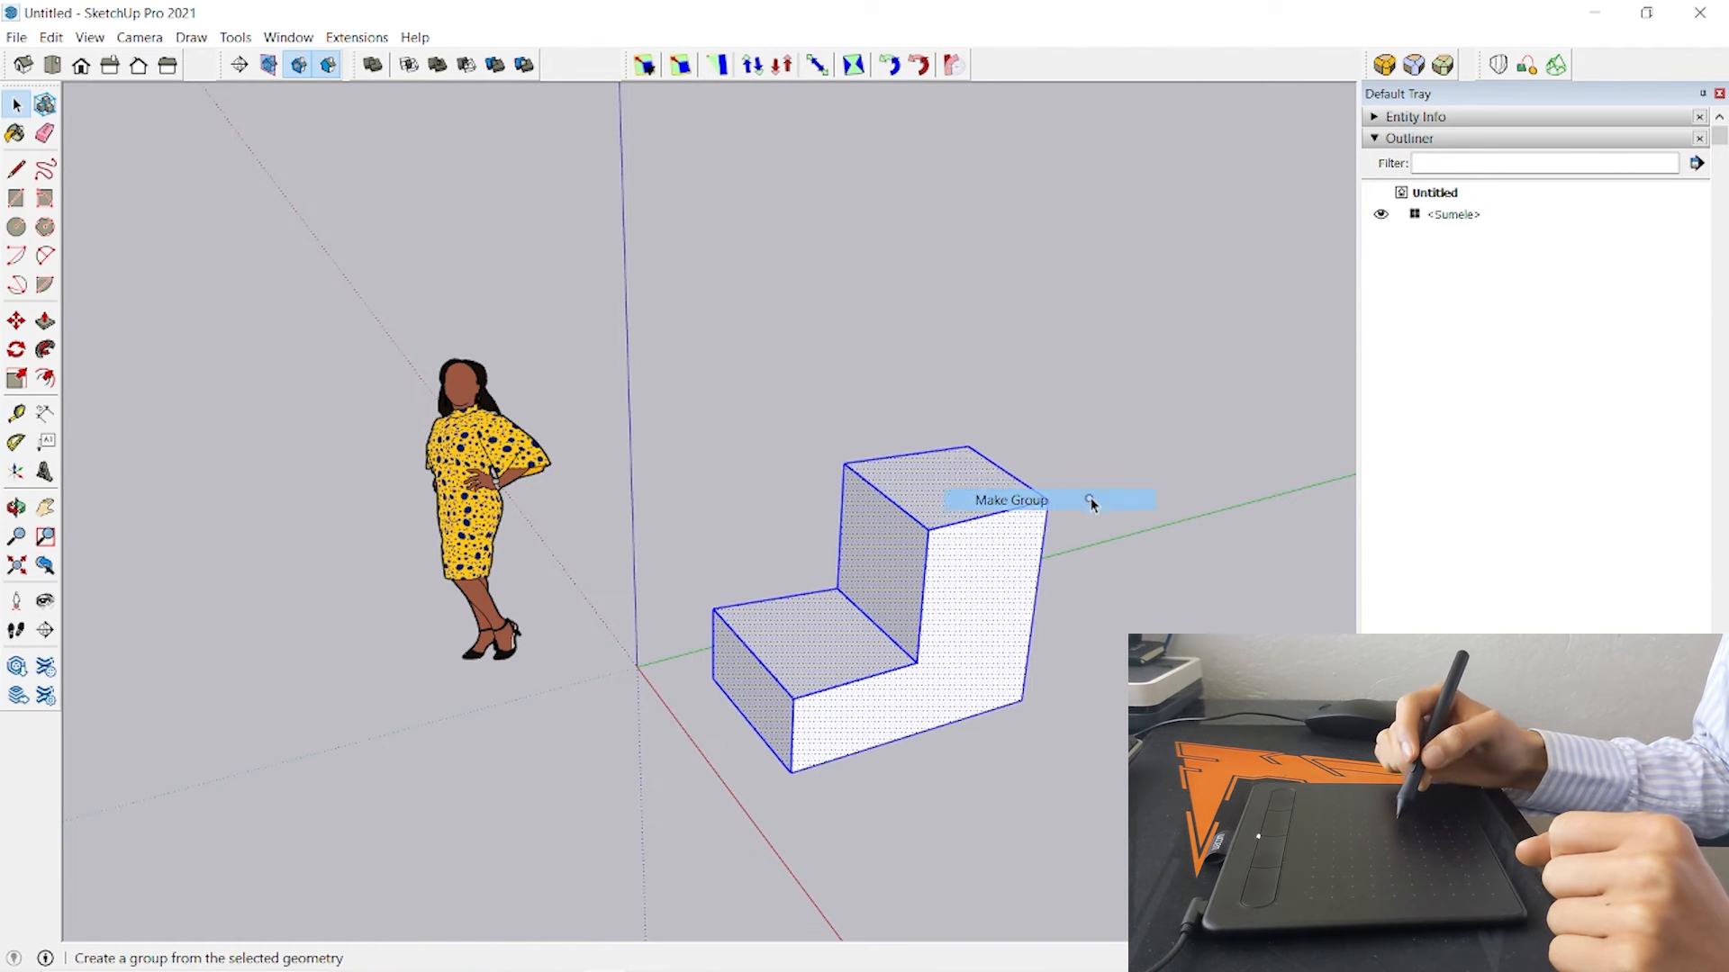
Examine the context commands offered for the stepped group and for empty space in the model
right_click(934, 540)
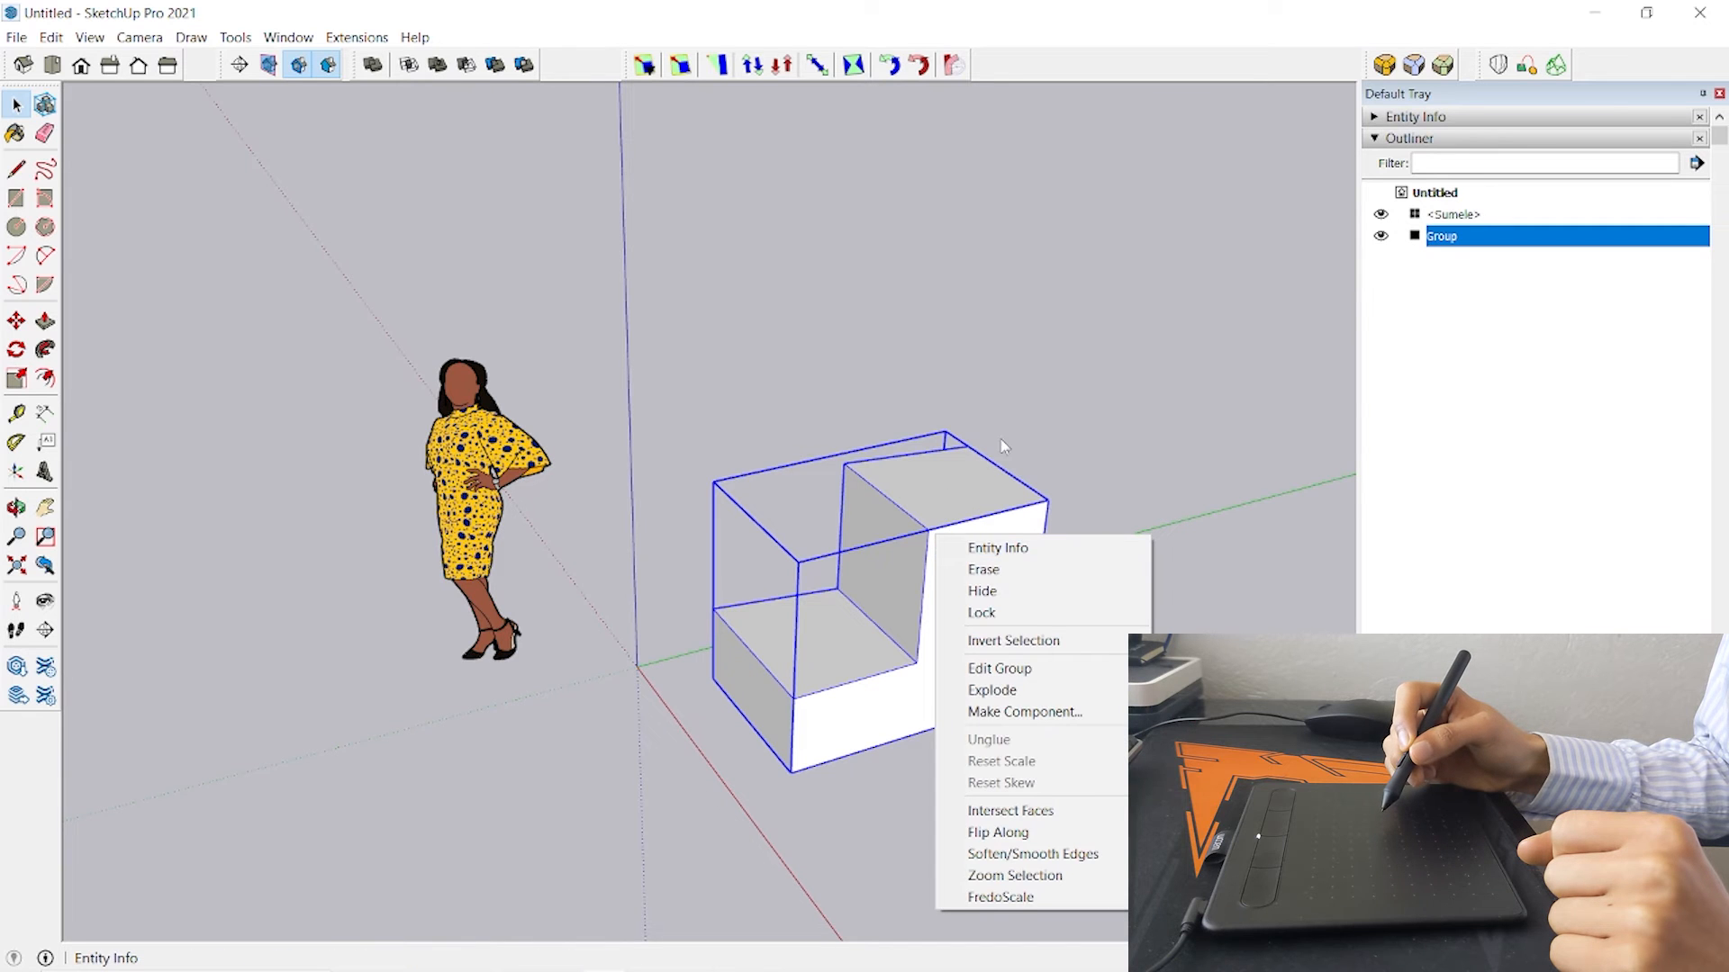
right_click(1035, 423)
click(1036, 424)
right_click(975, 407)
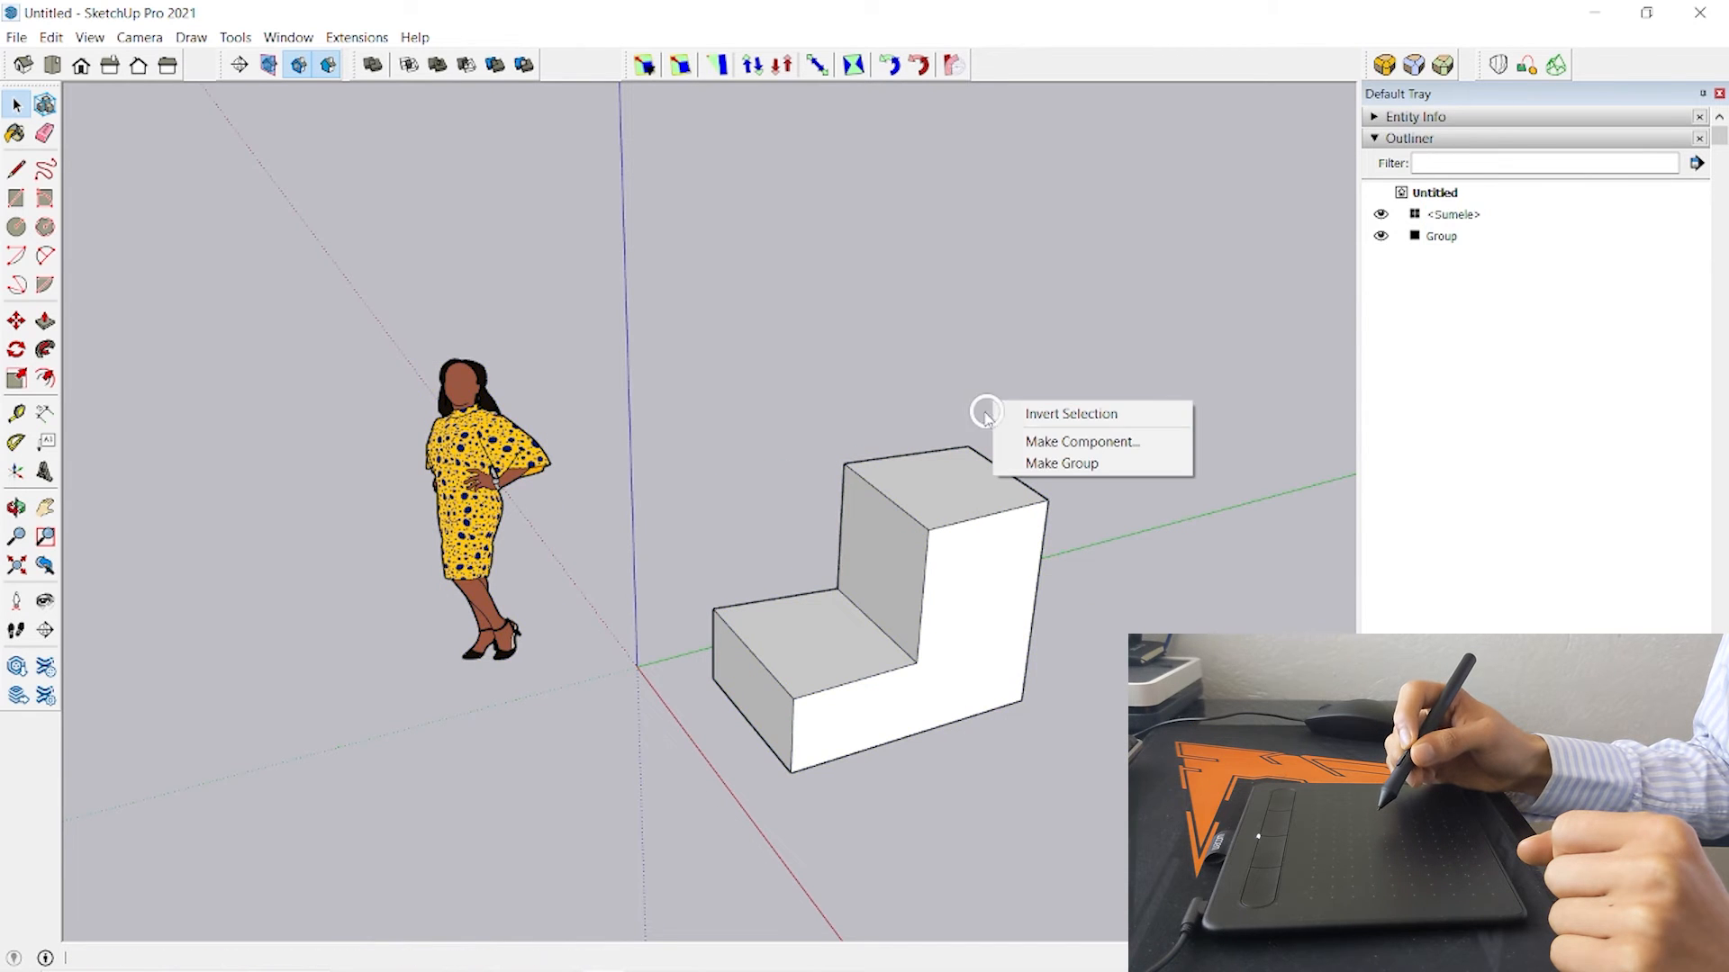
click(962, 387)
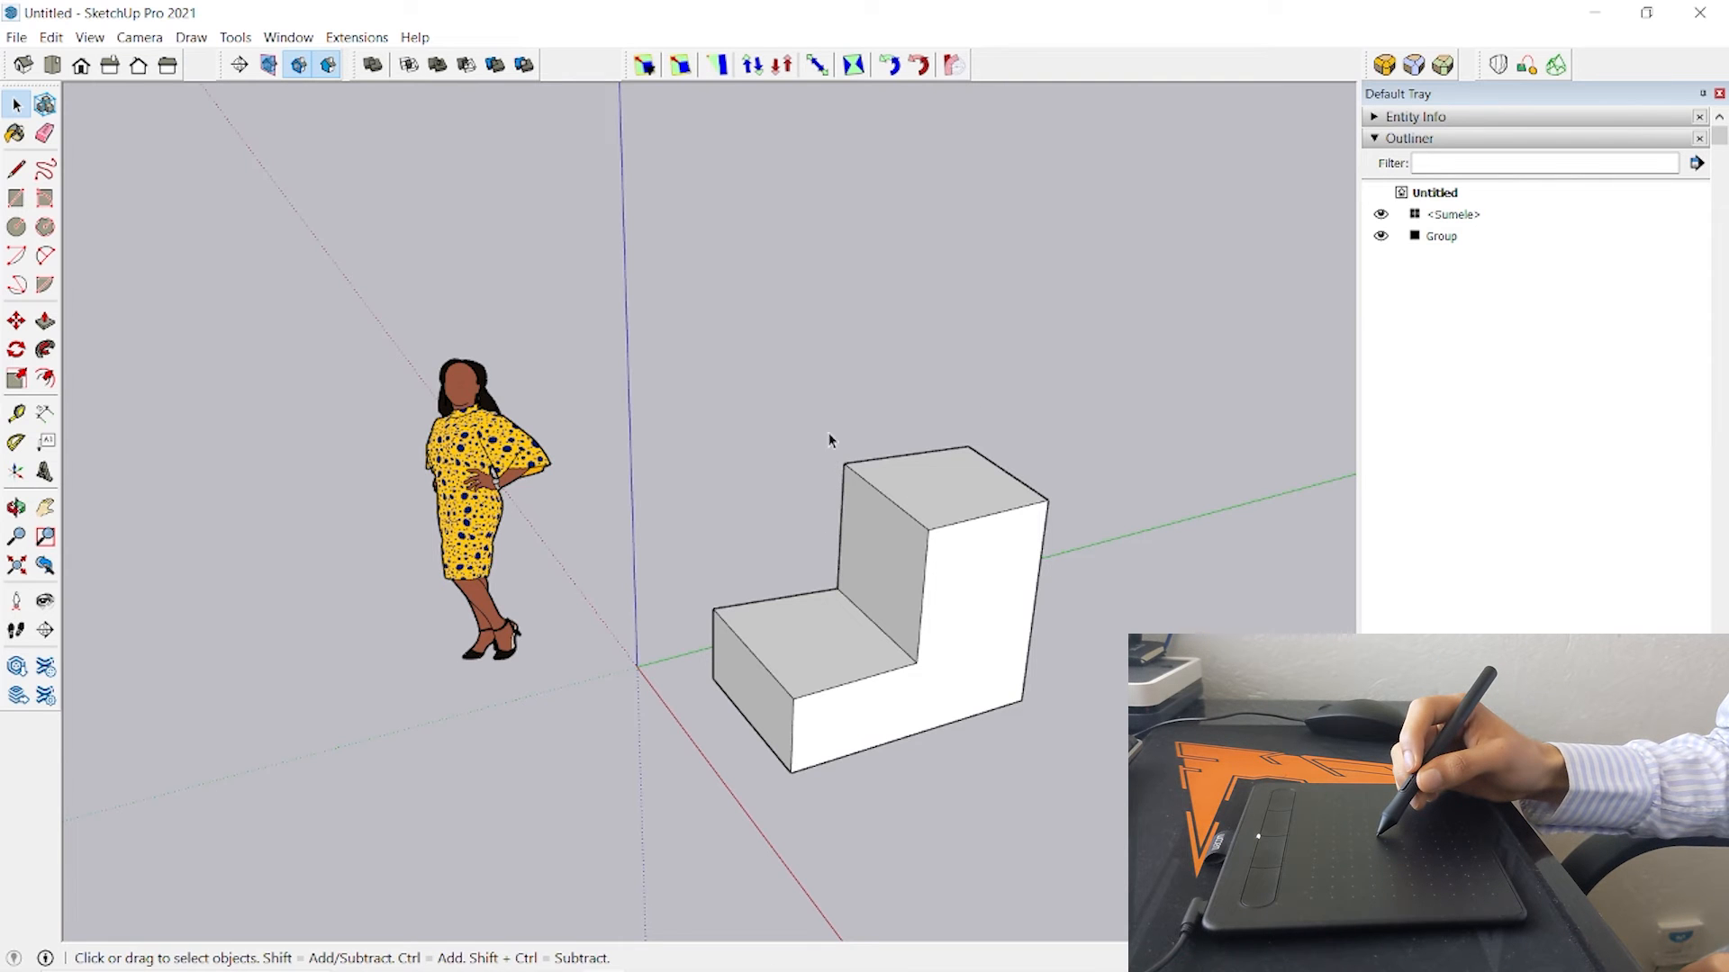
click(830, 402)
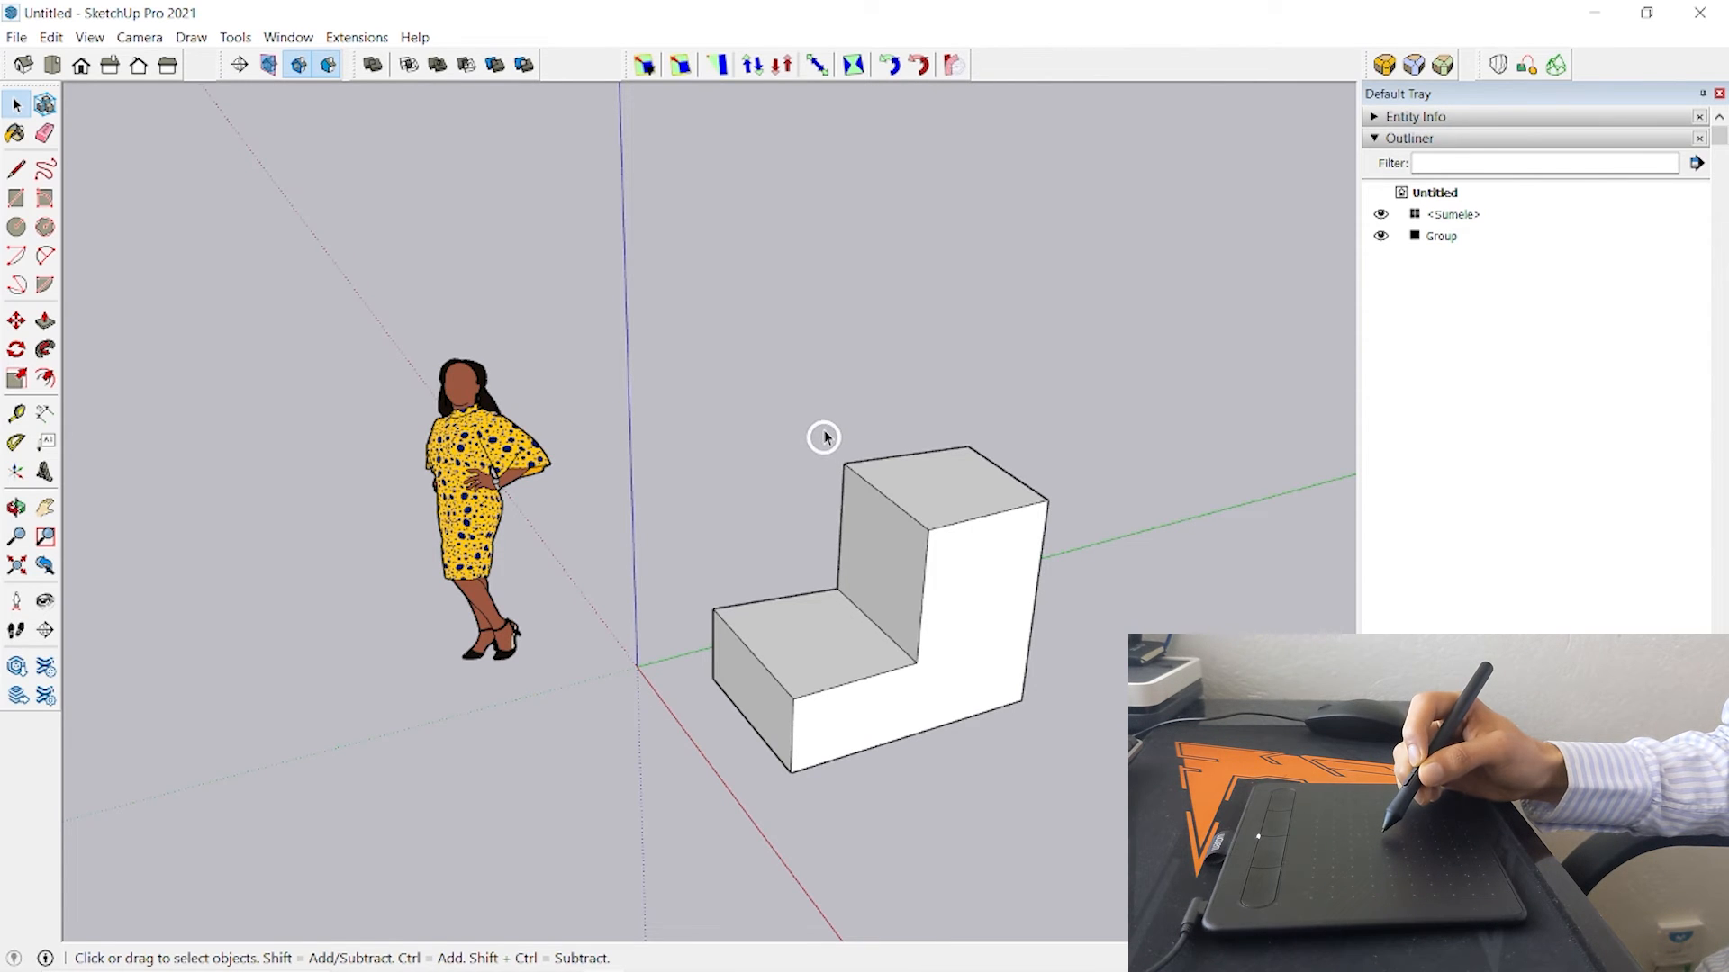
click(825, 428)
click(830, 425)
click(830, 426)
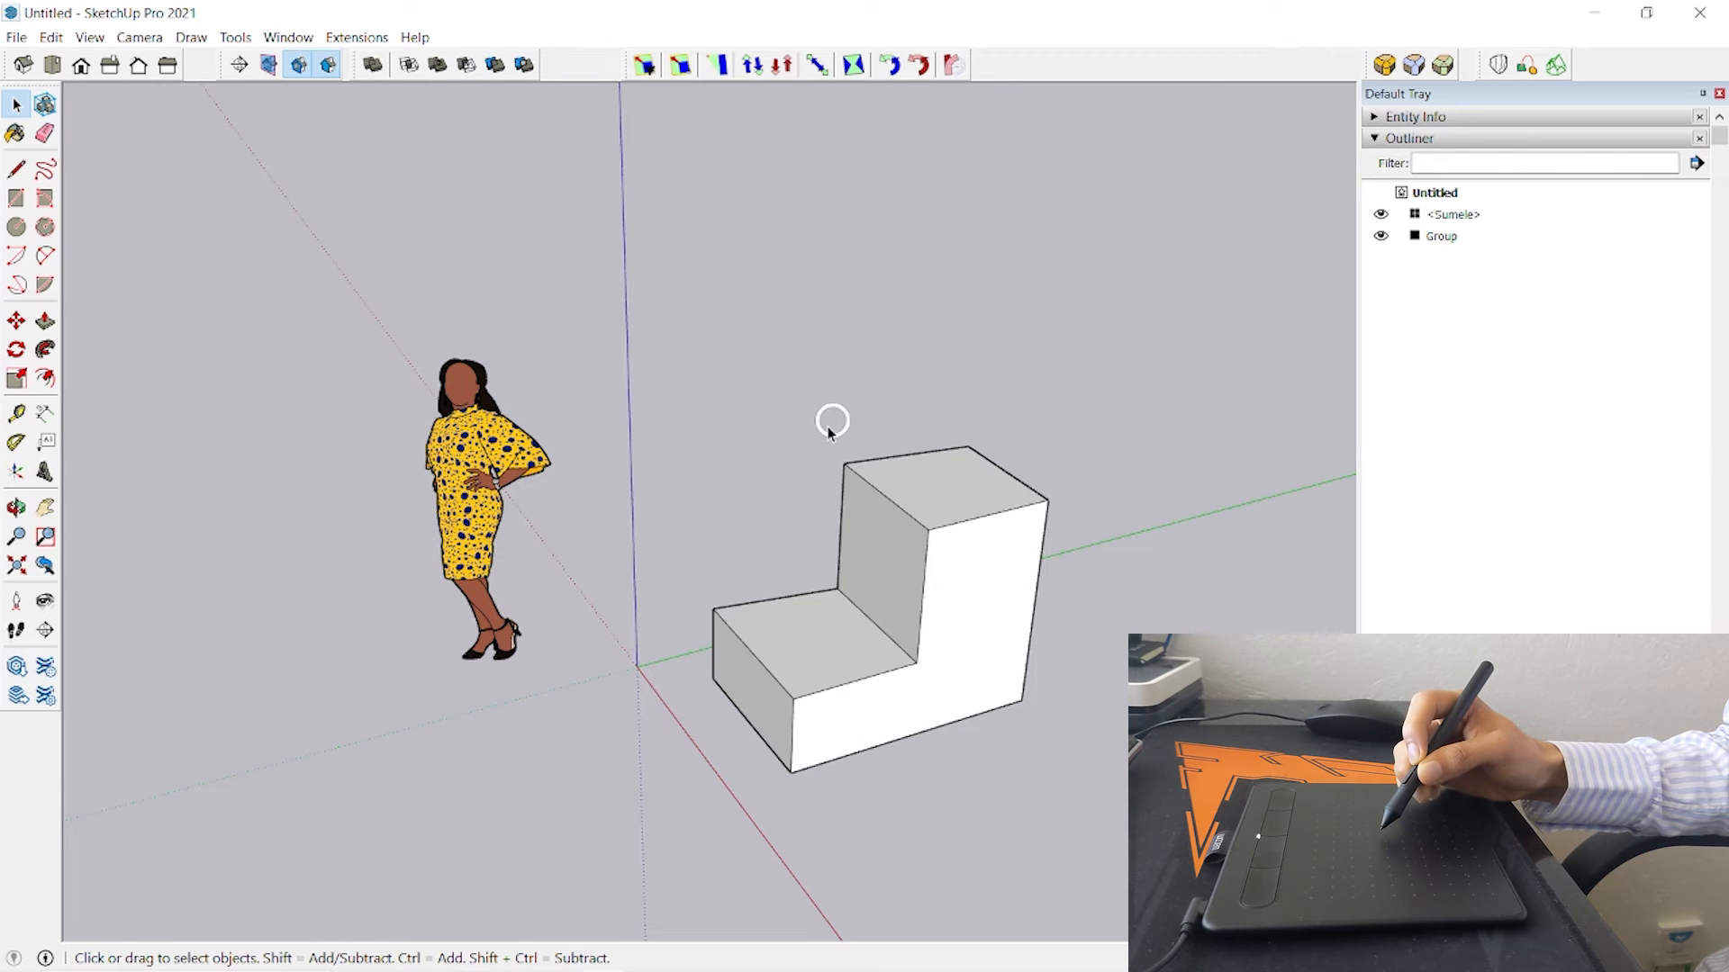
right_click(830, 426)
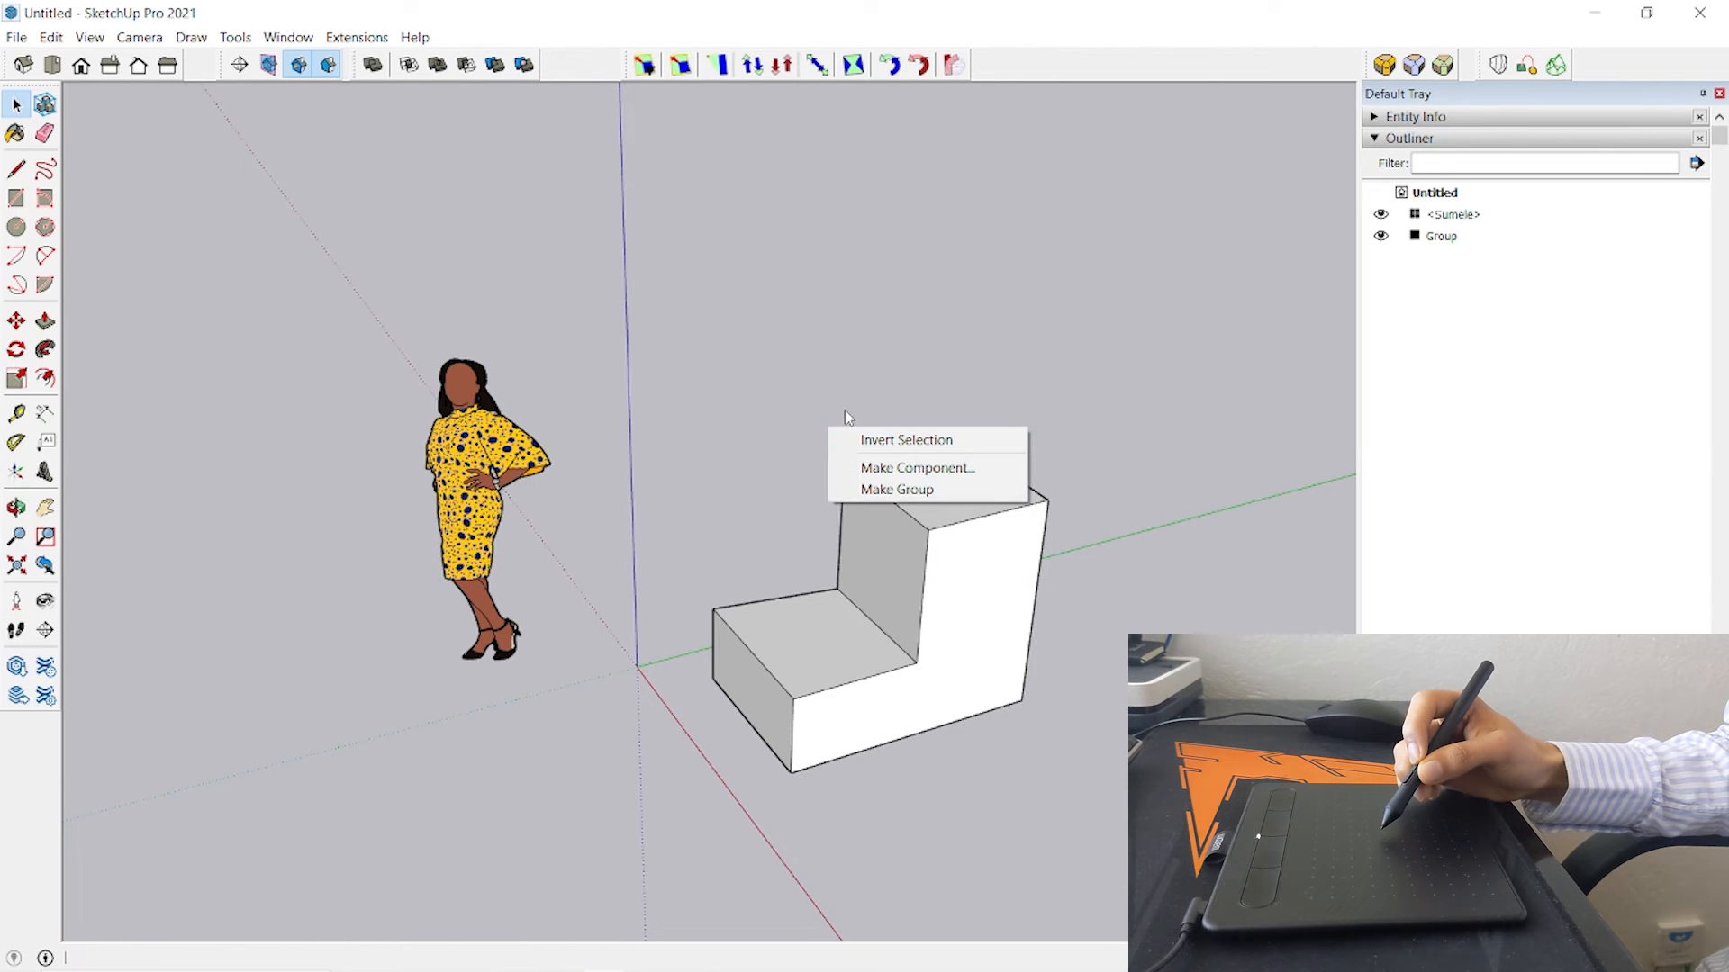
click(843, 414)
right_click(838, 421)
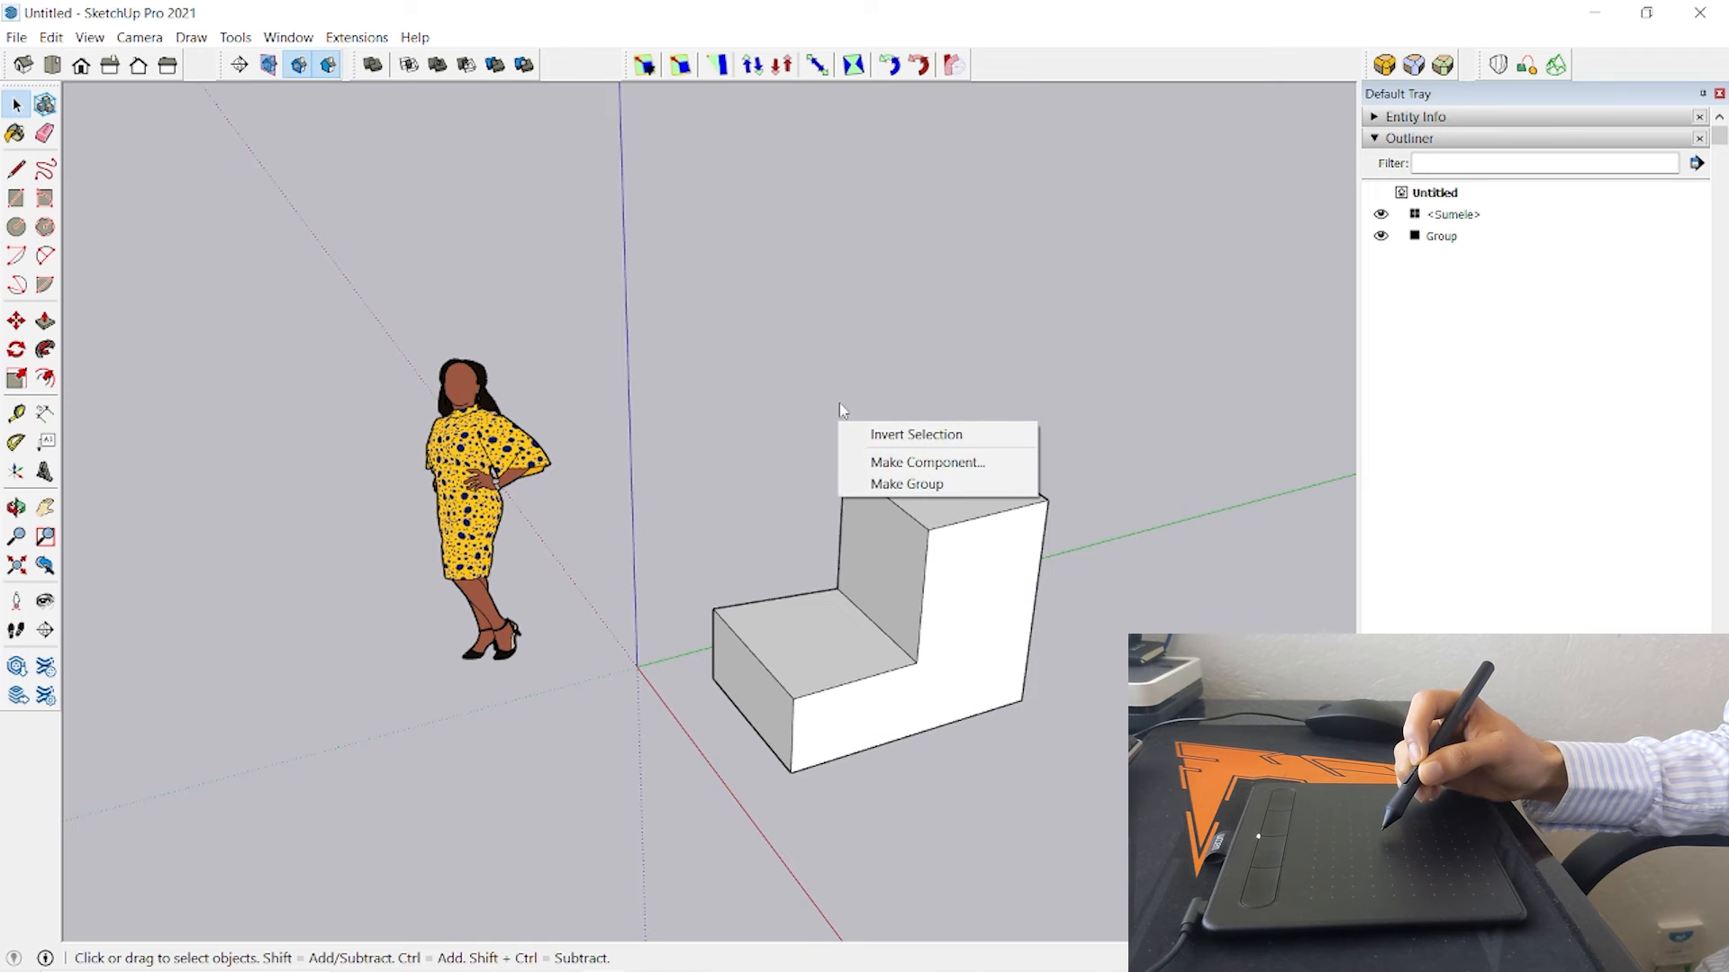
click(829, 421)
right_click(830, 425)
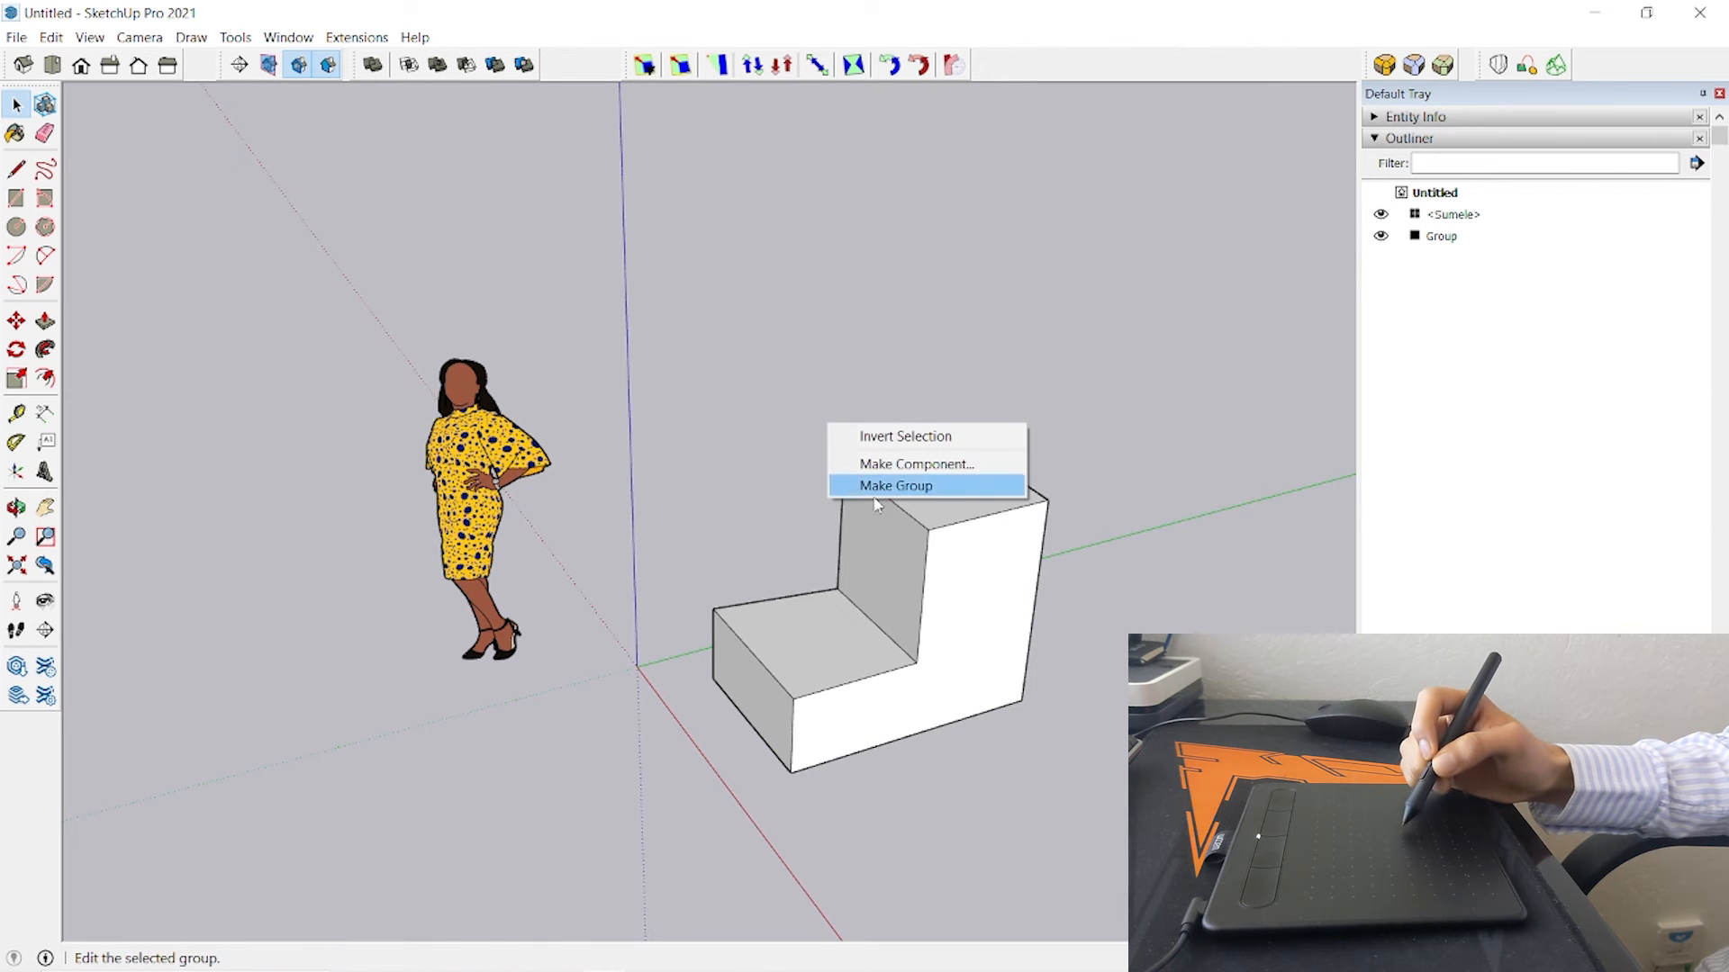
click(939, 551)
click(923, 558)
right_click(918, 551)
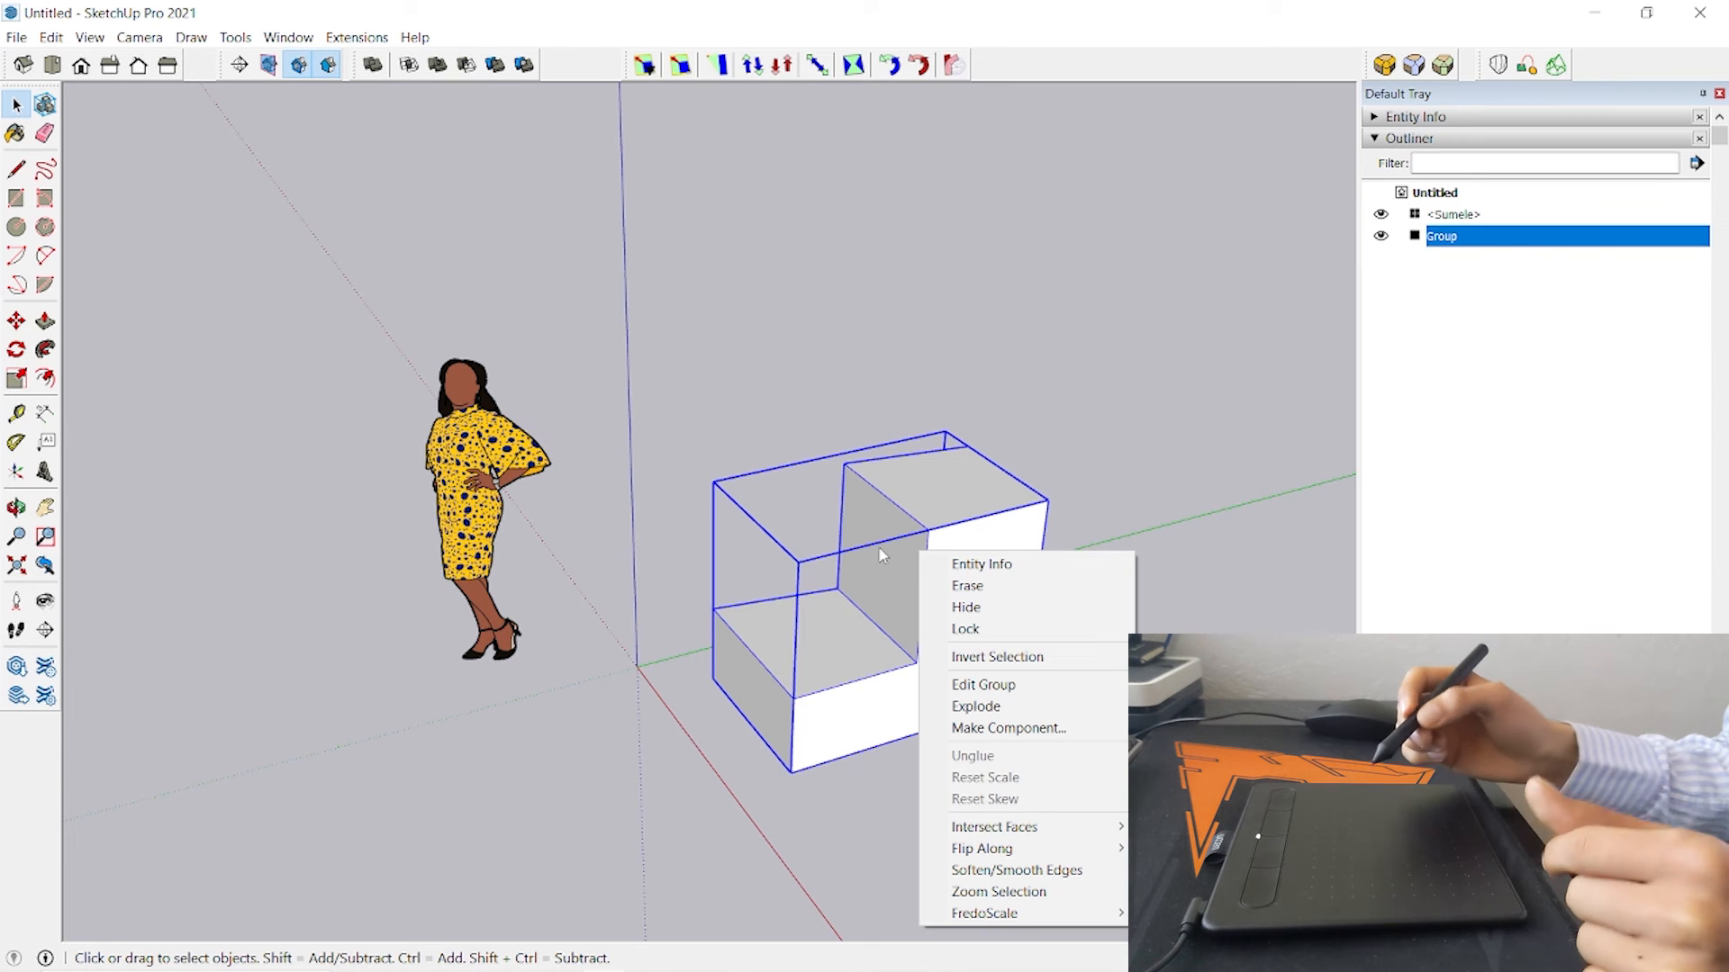
click(1074, 410)
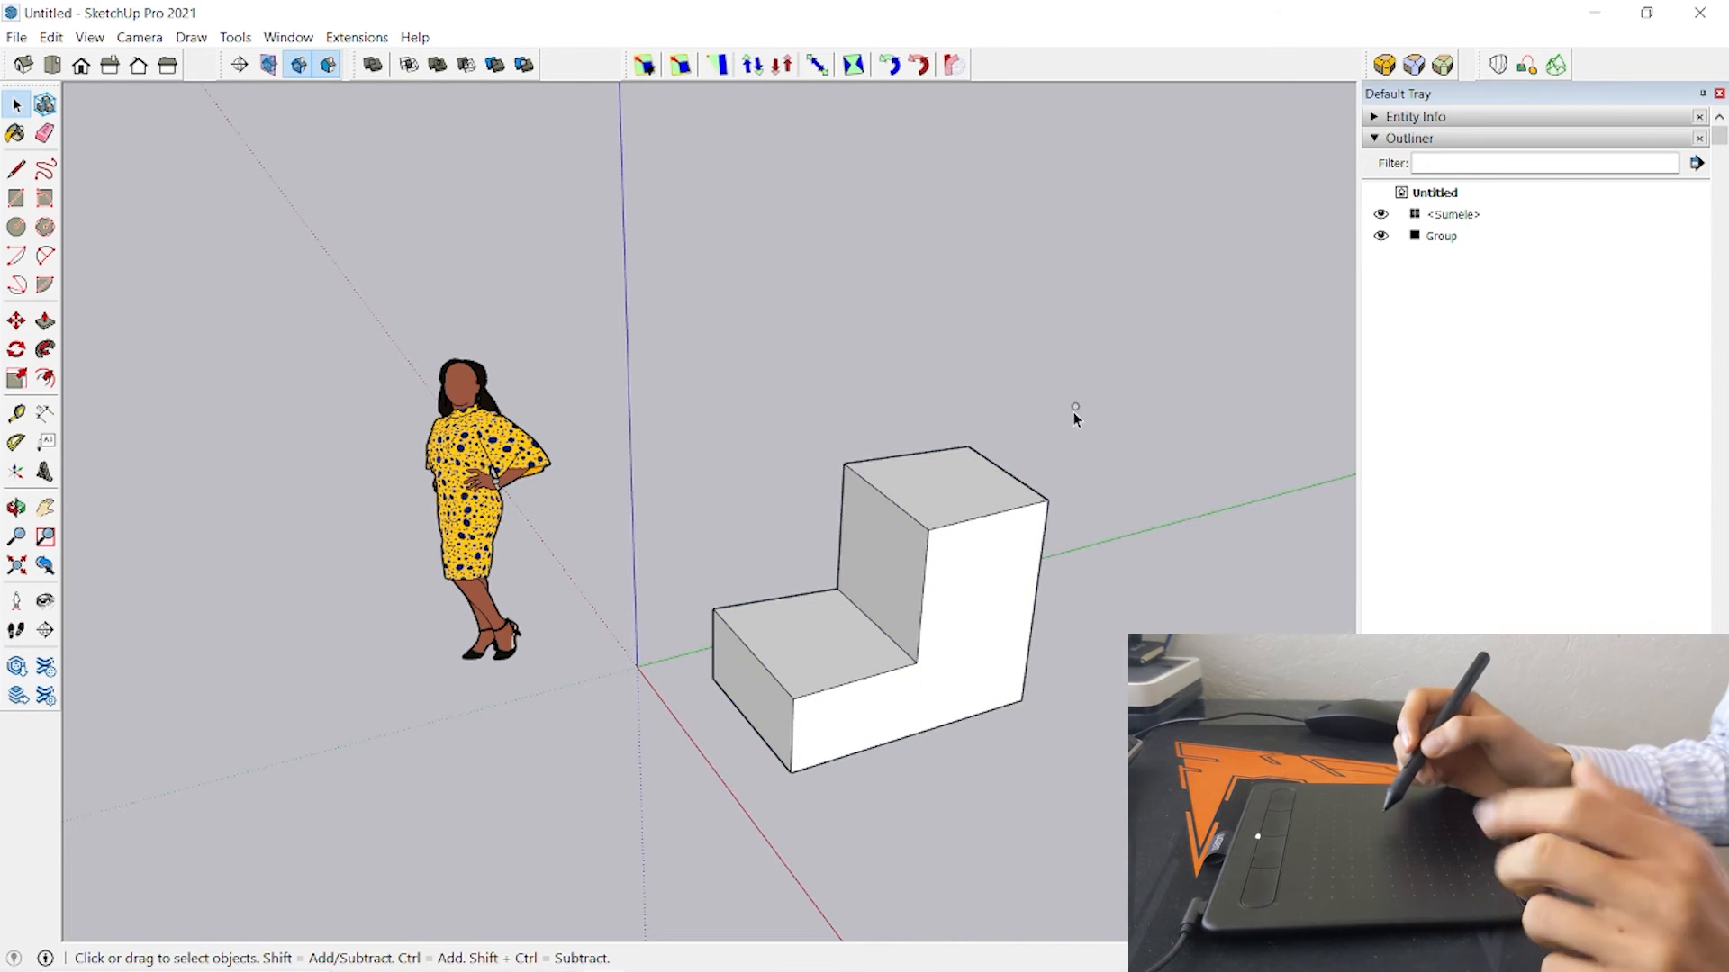
right_click(893, 409)
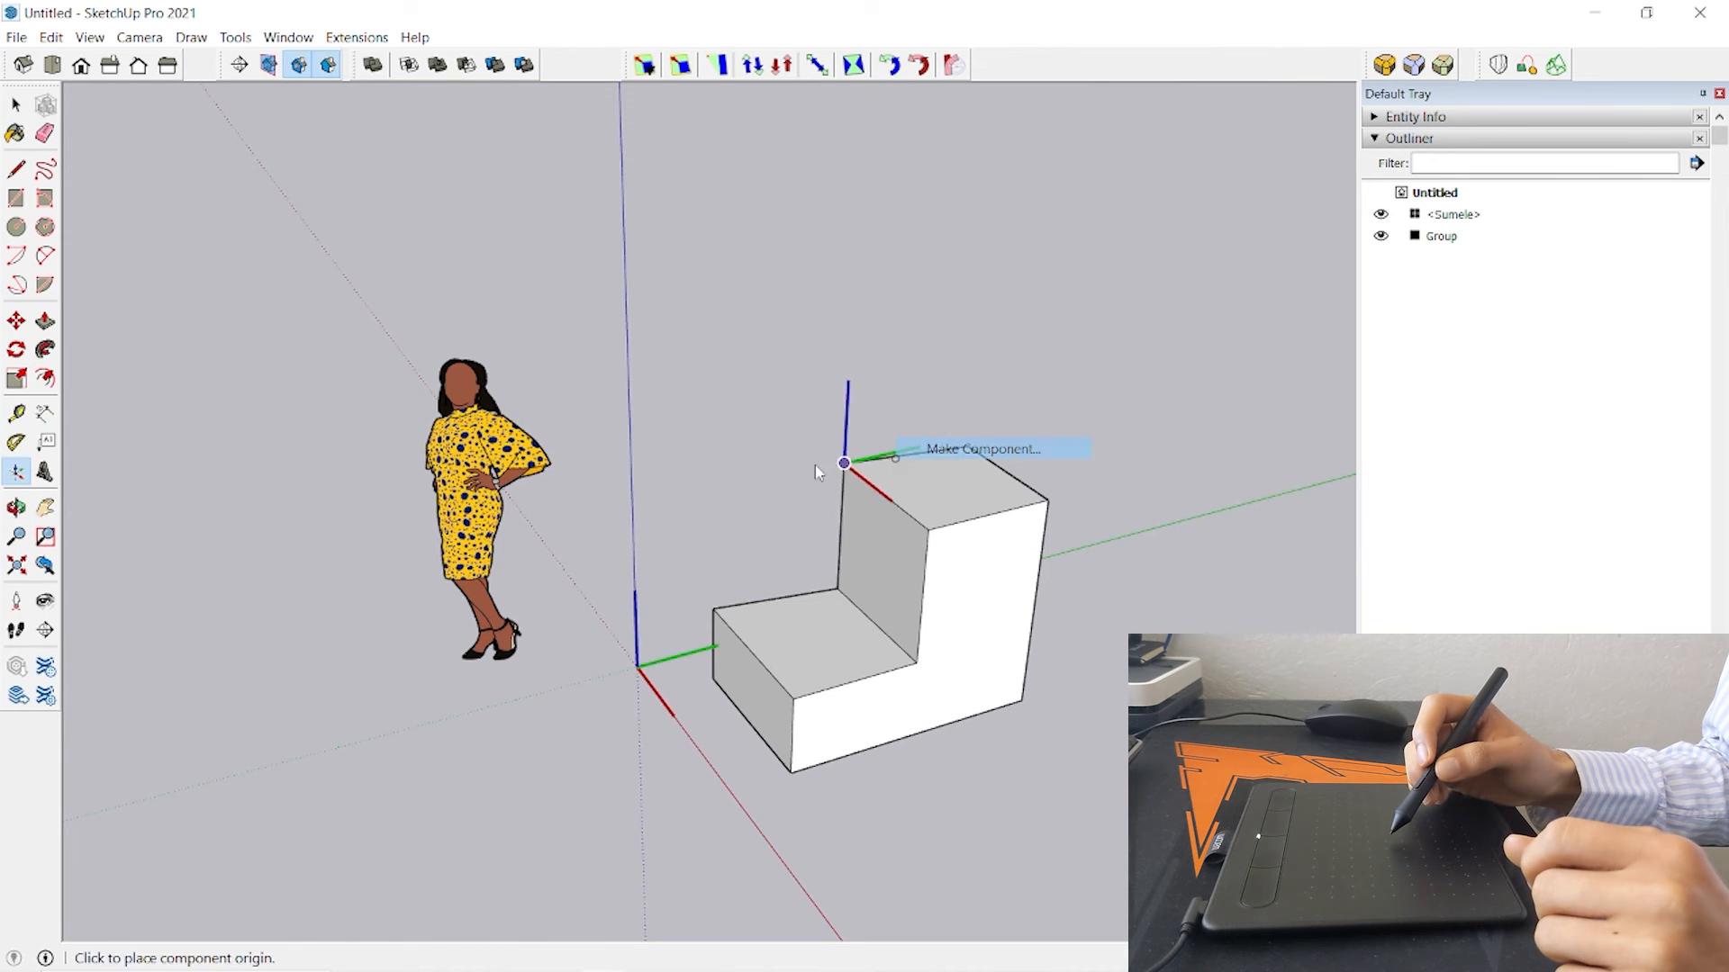
click(954, 448)
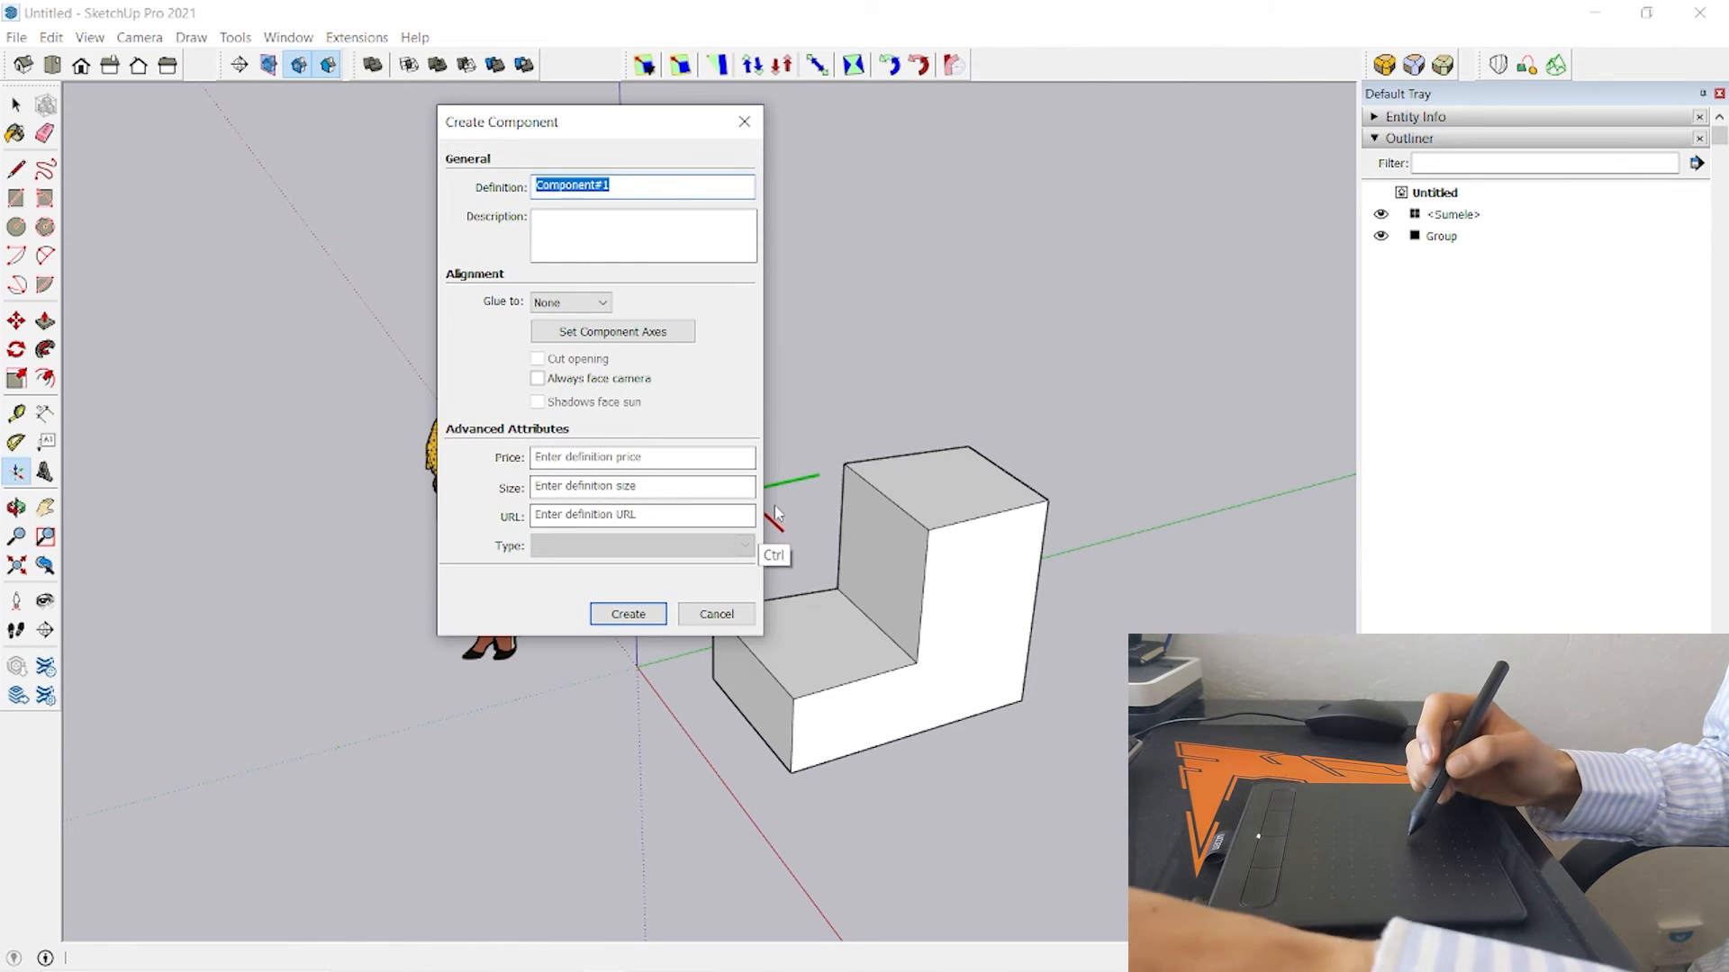
click(745, 621)
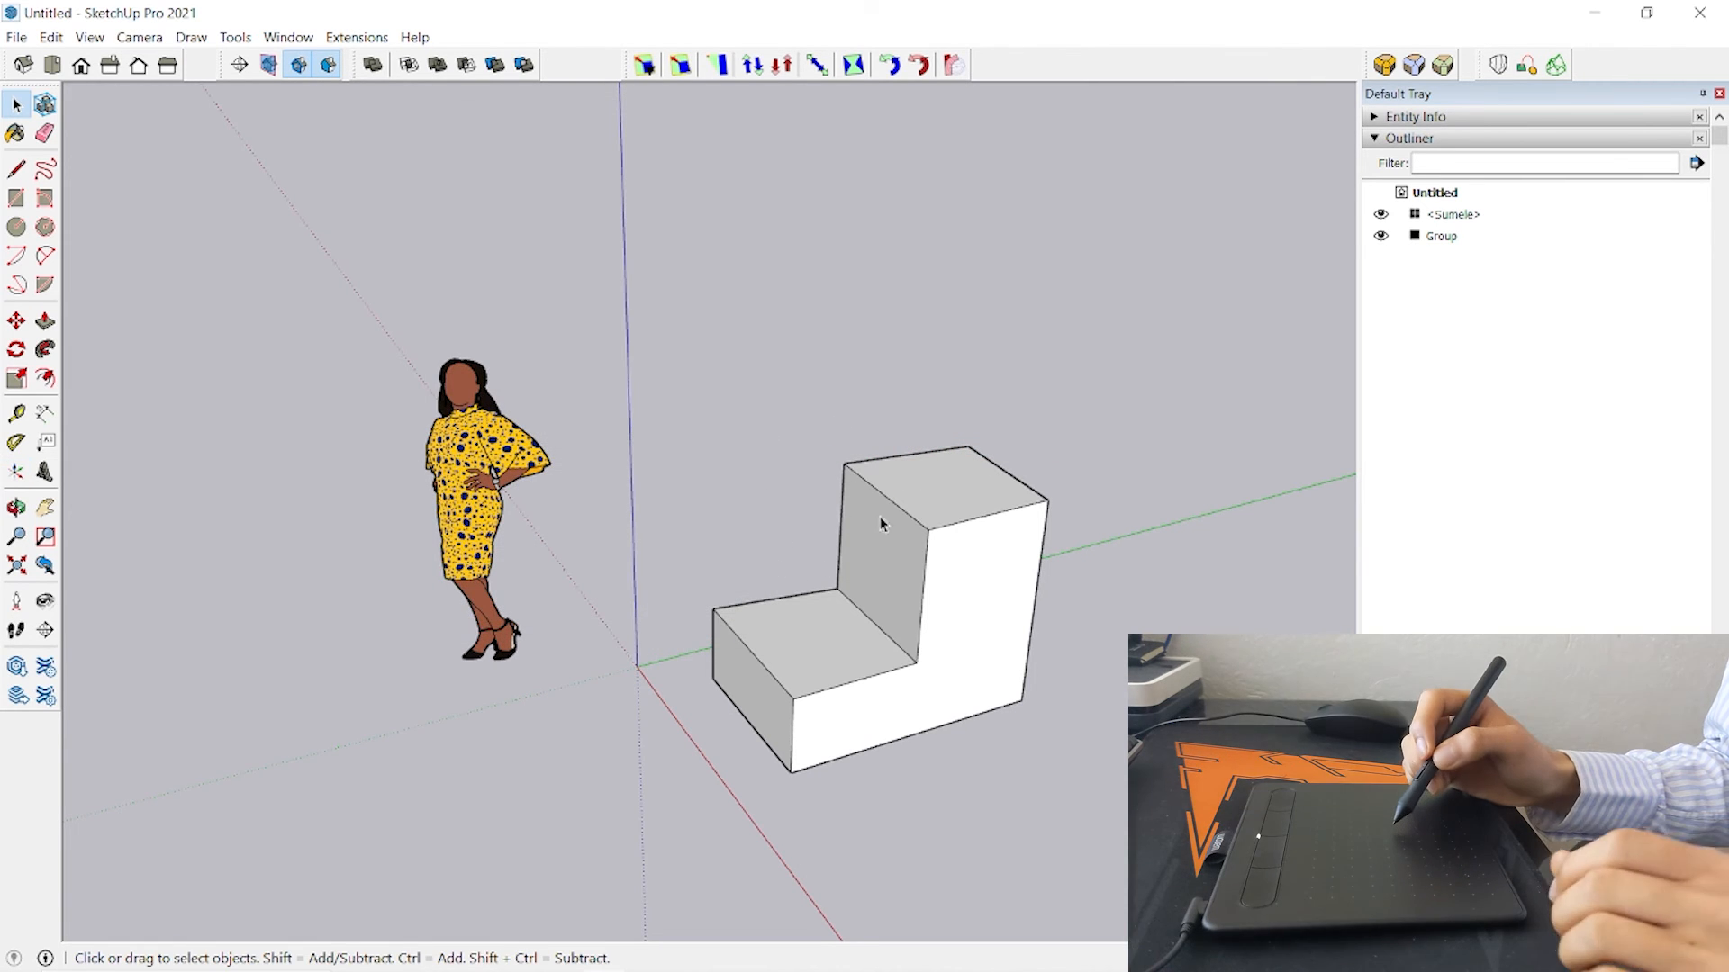
Select the stepped group and clear the selection again
click(928, 522)
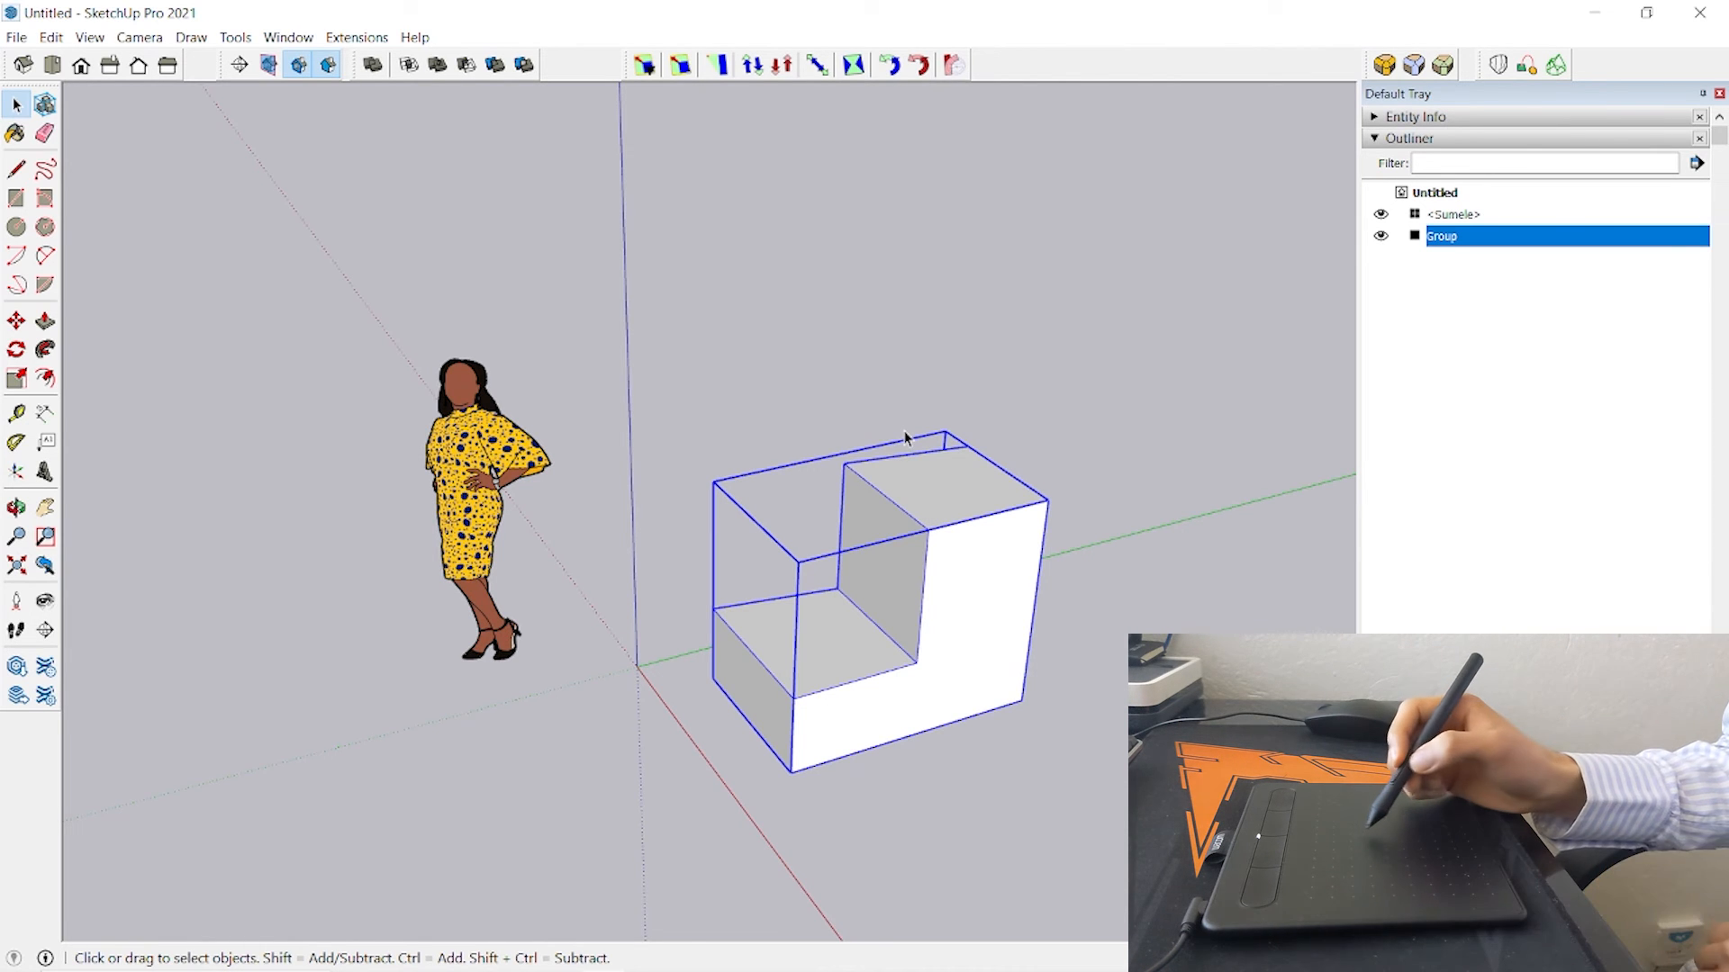
click(917, 336)
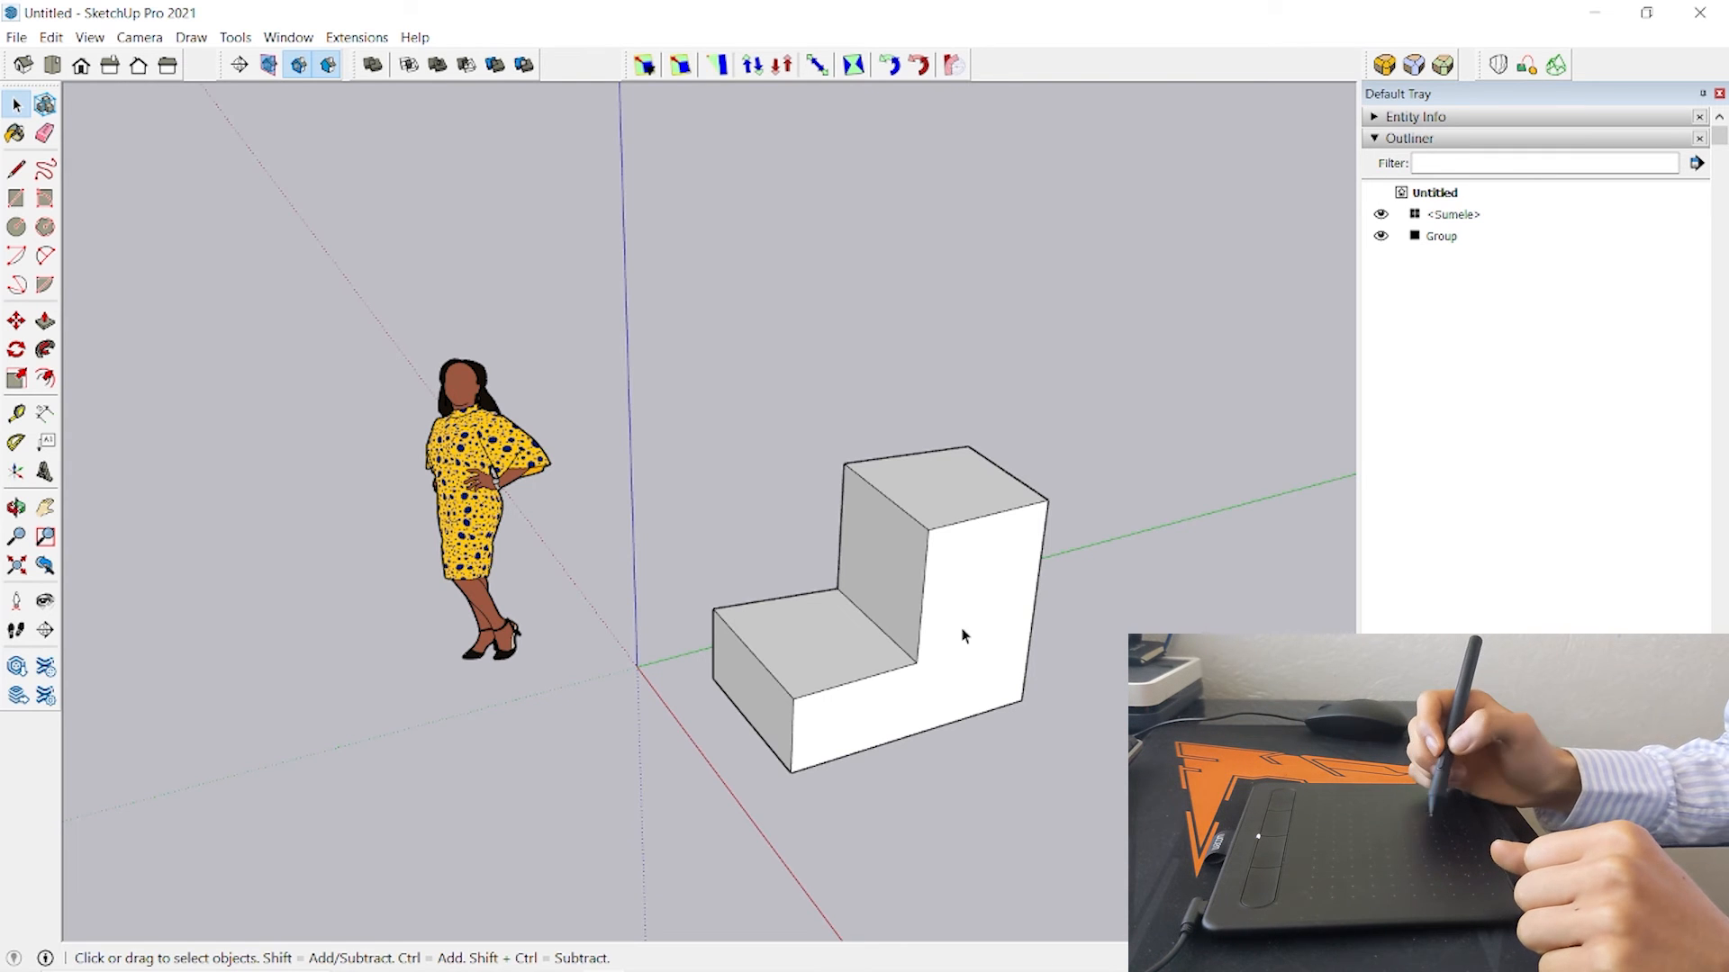
click(903, 657)
click(1082, 682)
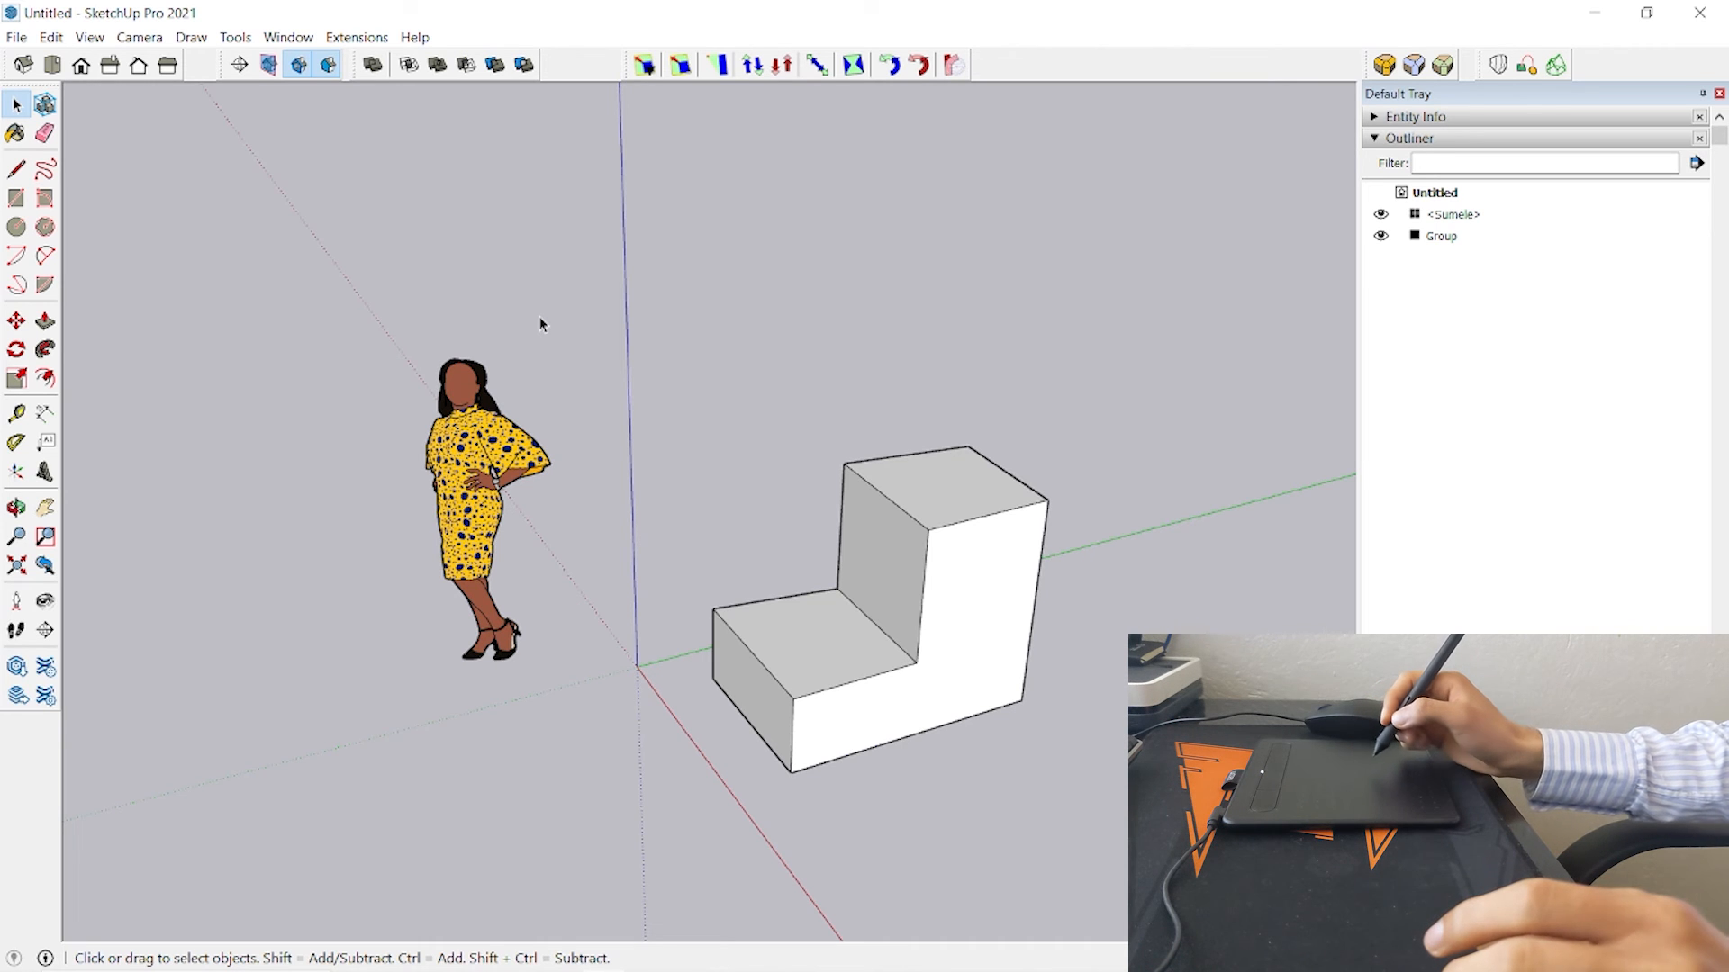
click(992, 581)
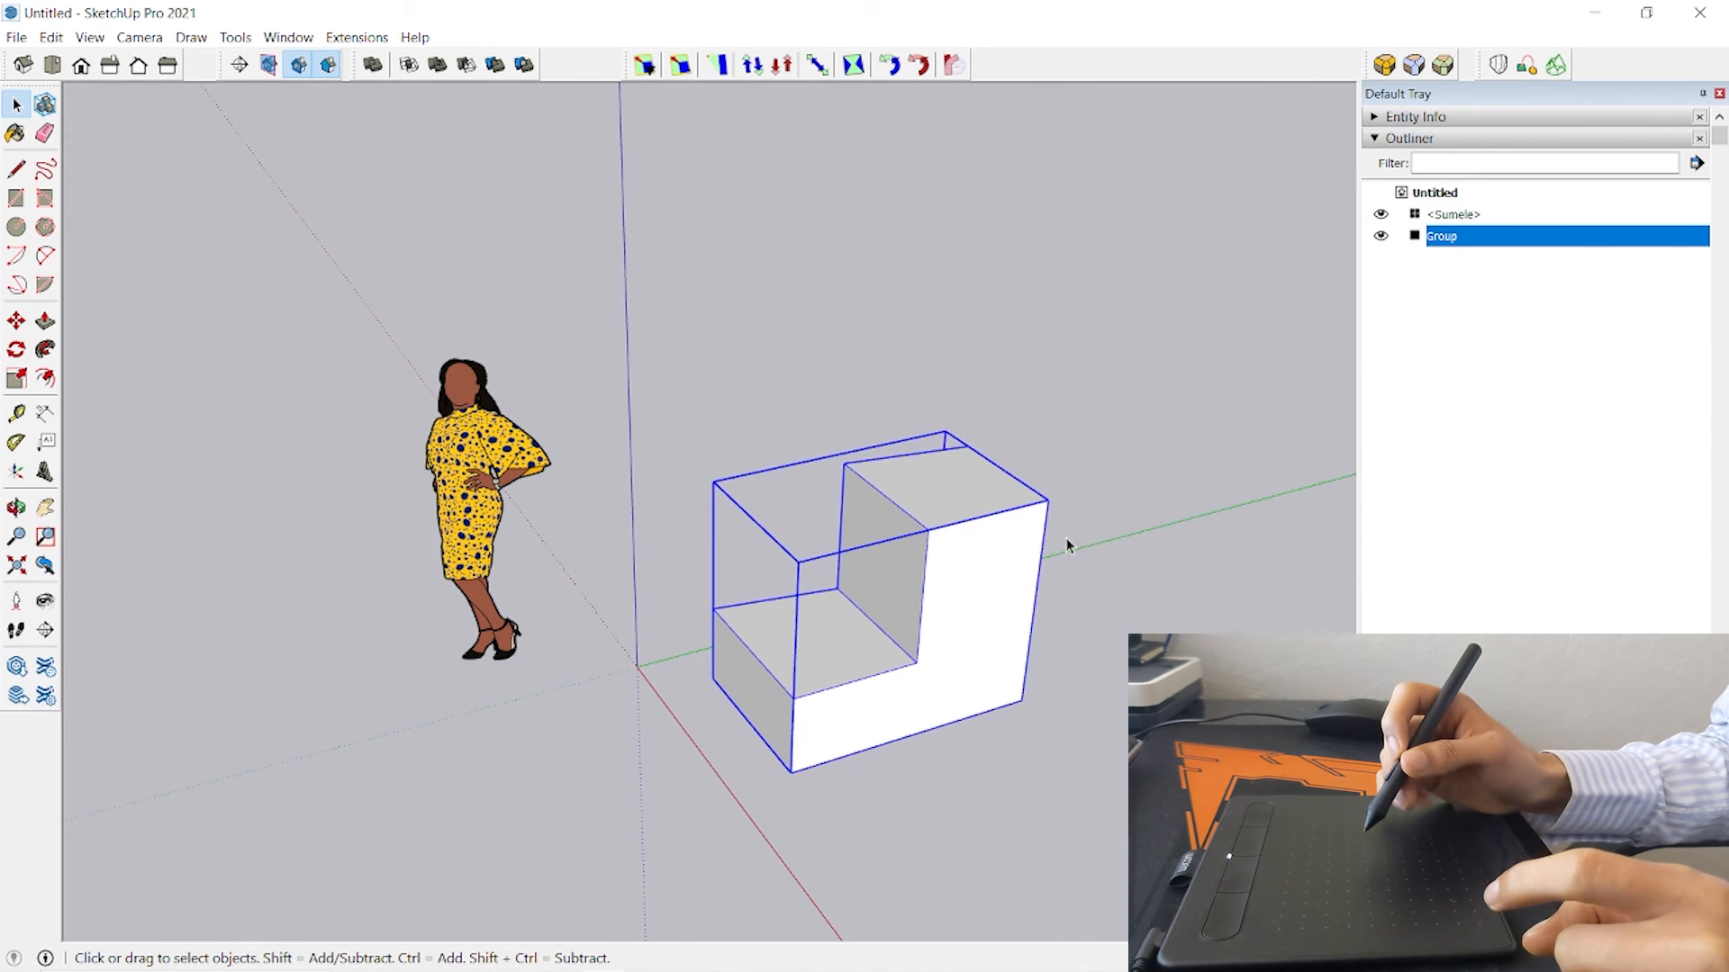
right_click(846, 474)
click(930, 389)
click(915, 399)
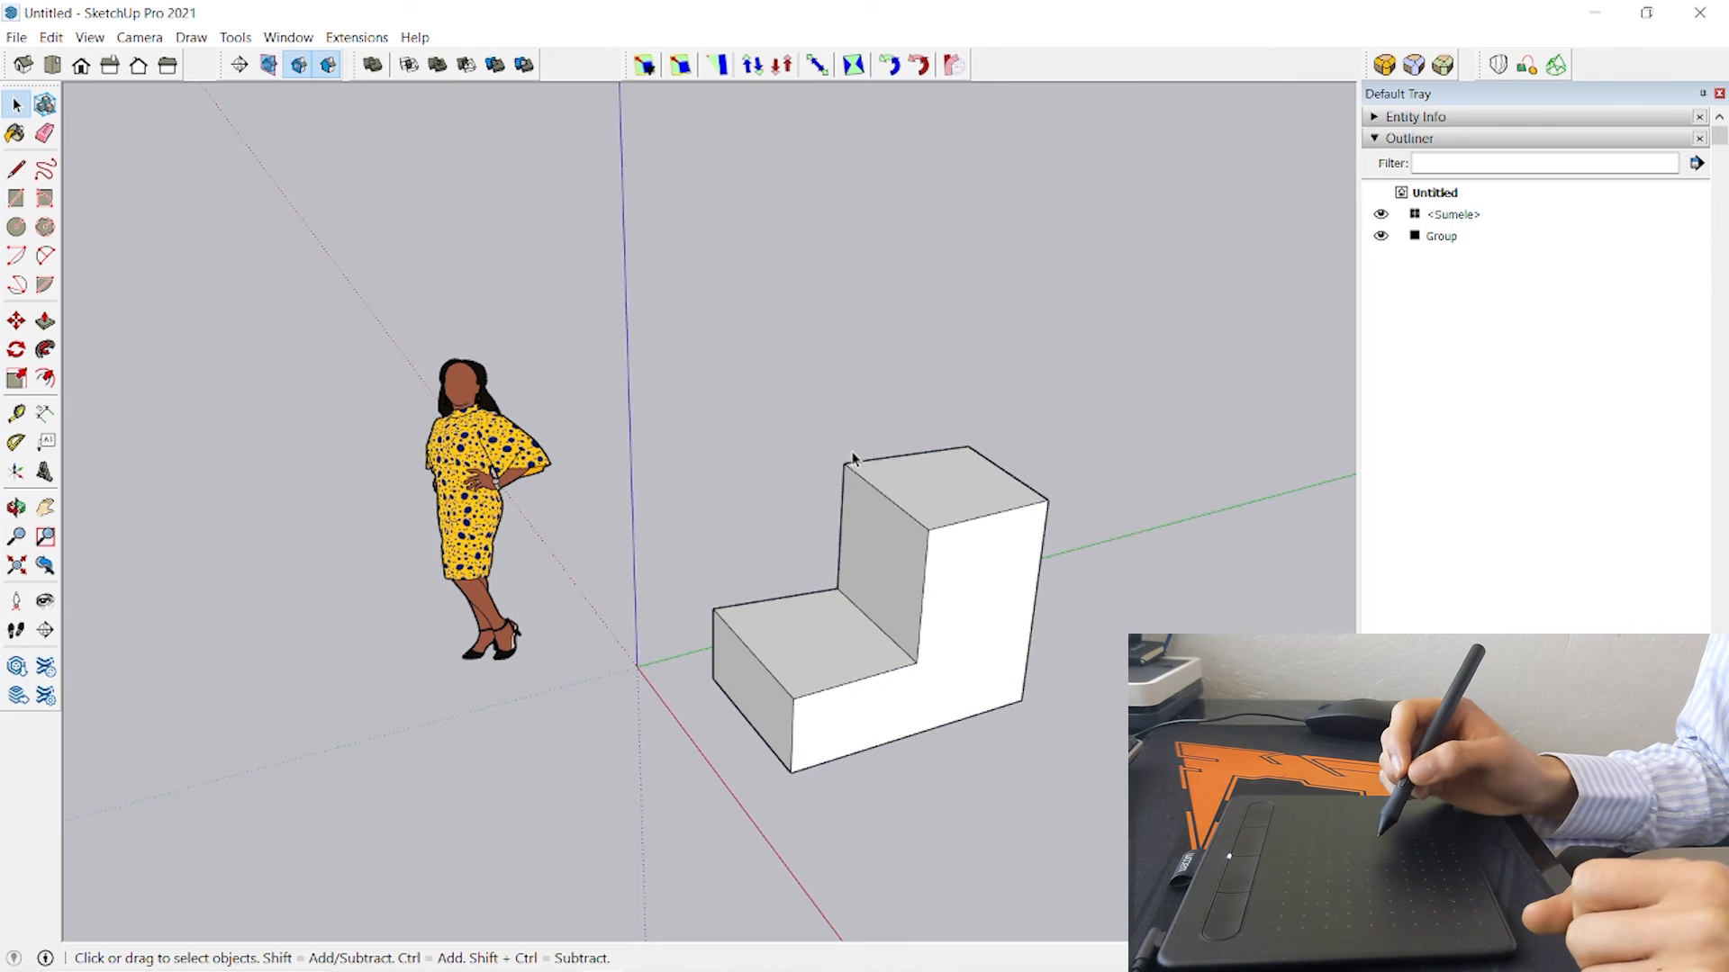
Open the stepped group for editing, select all its connected faces and edges, and leave the group
double_click(942, 531)
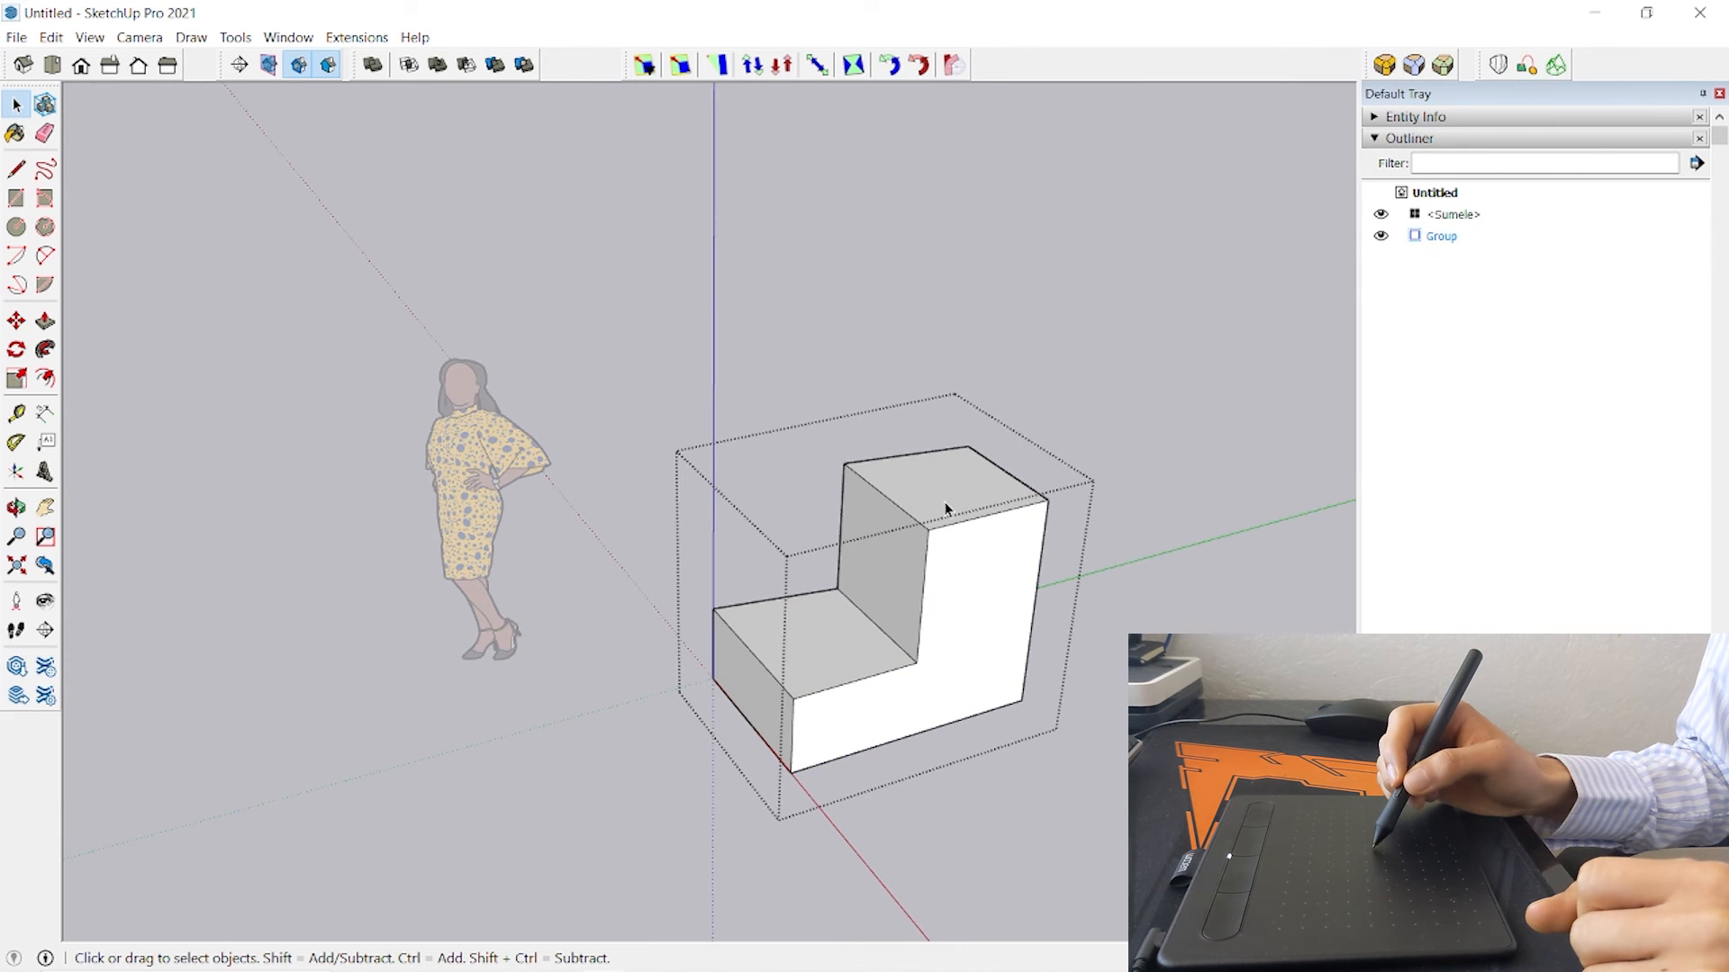
click(932, 503)
triple_click(944, 499)
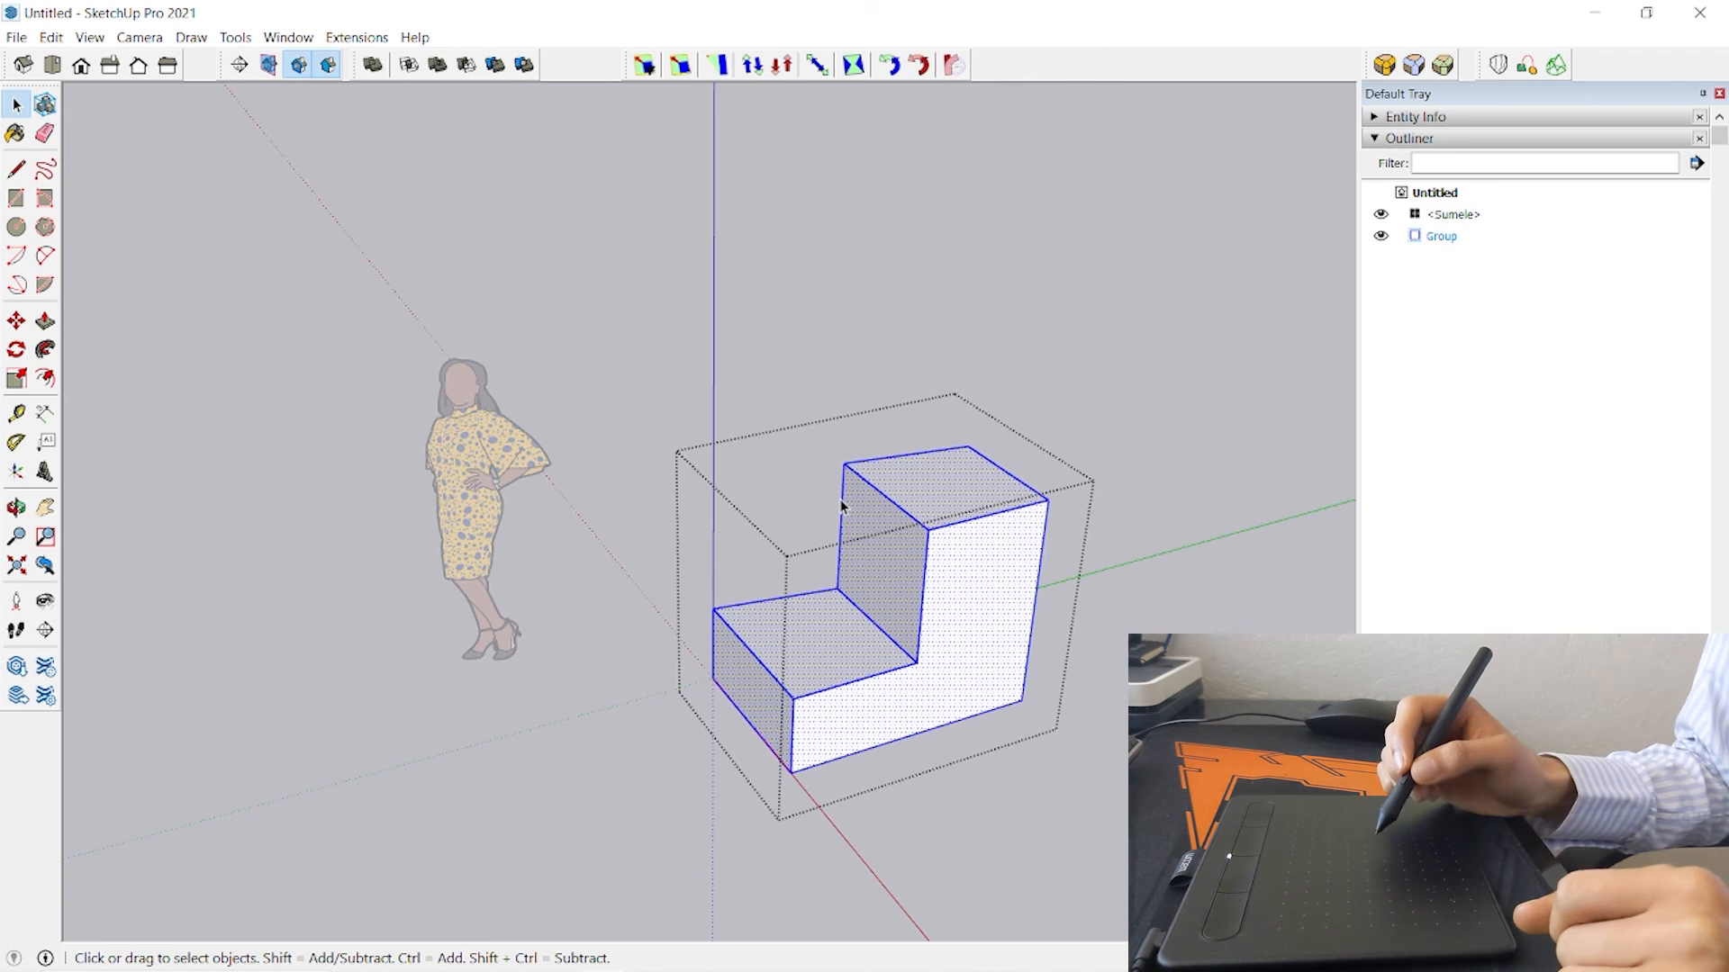
click(988, 365)
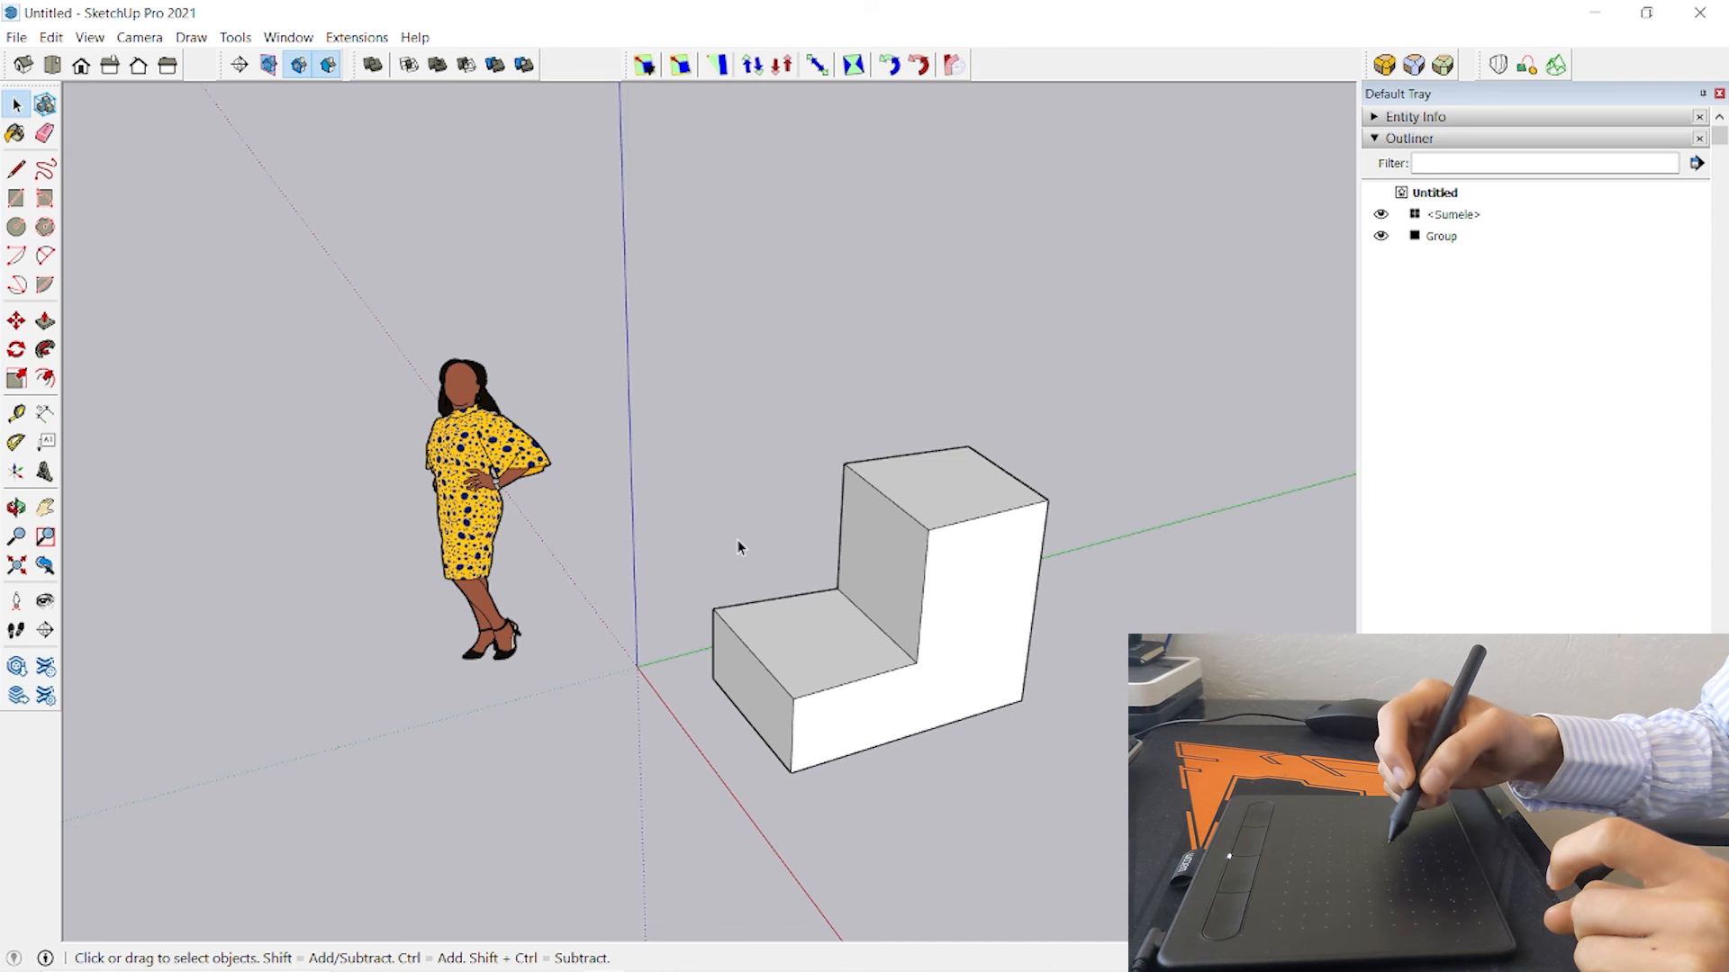
drag(771, 572, 746, 510)
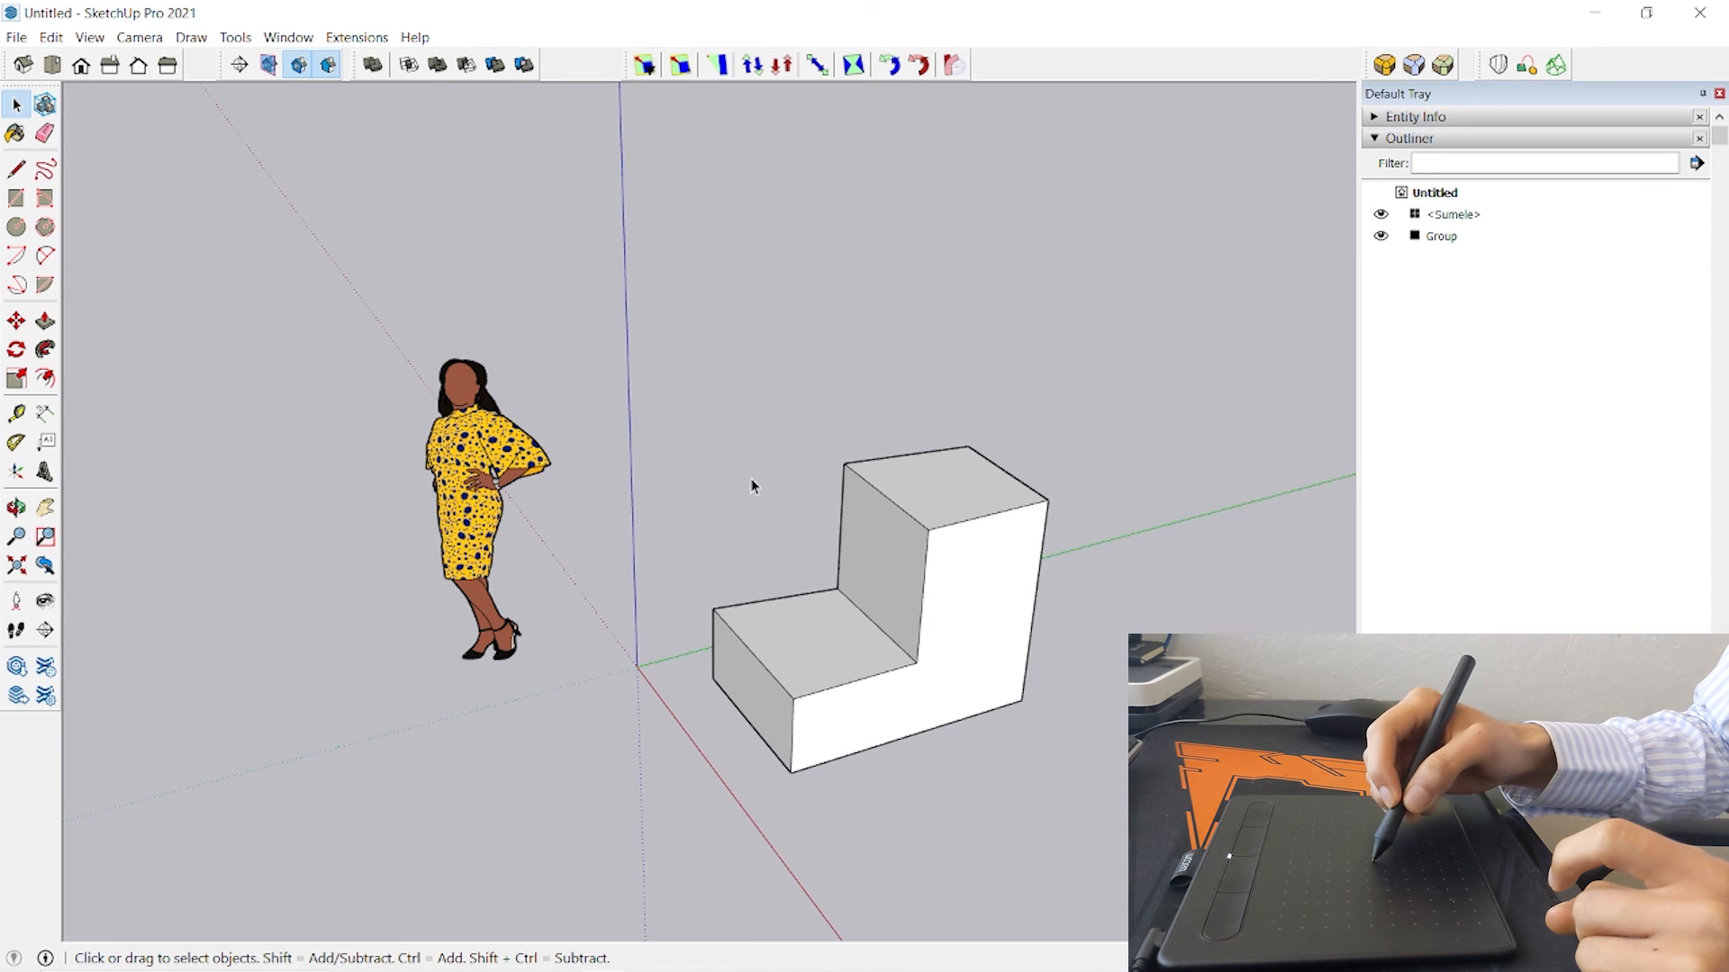
scroll(750, 484, down, 8)
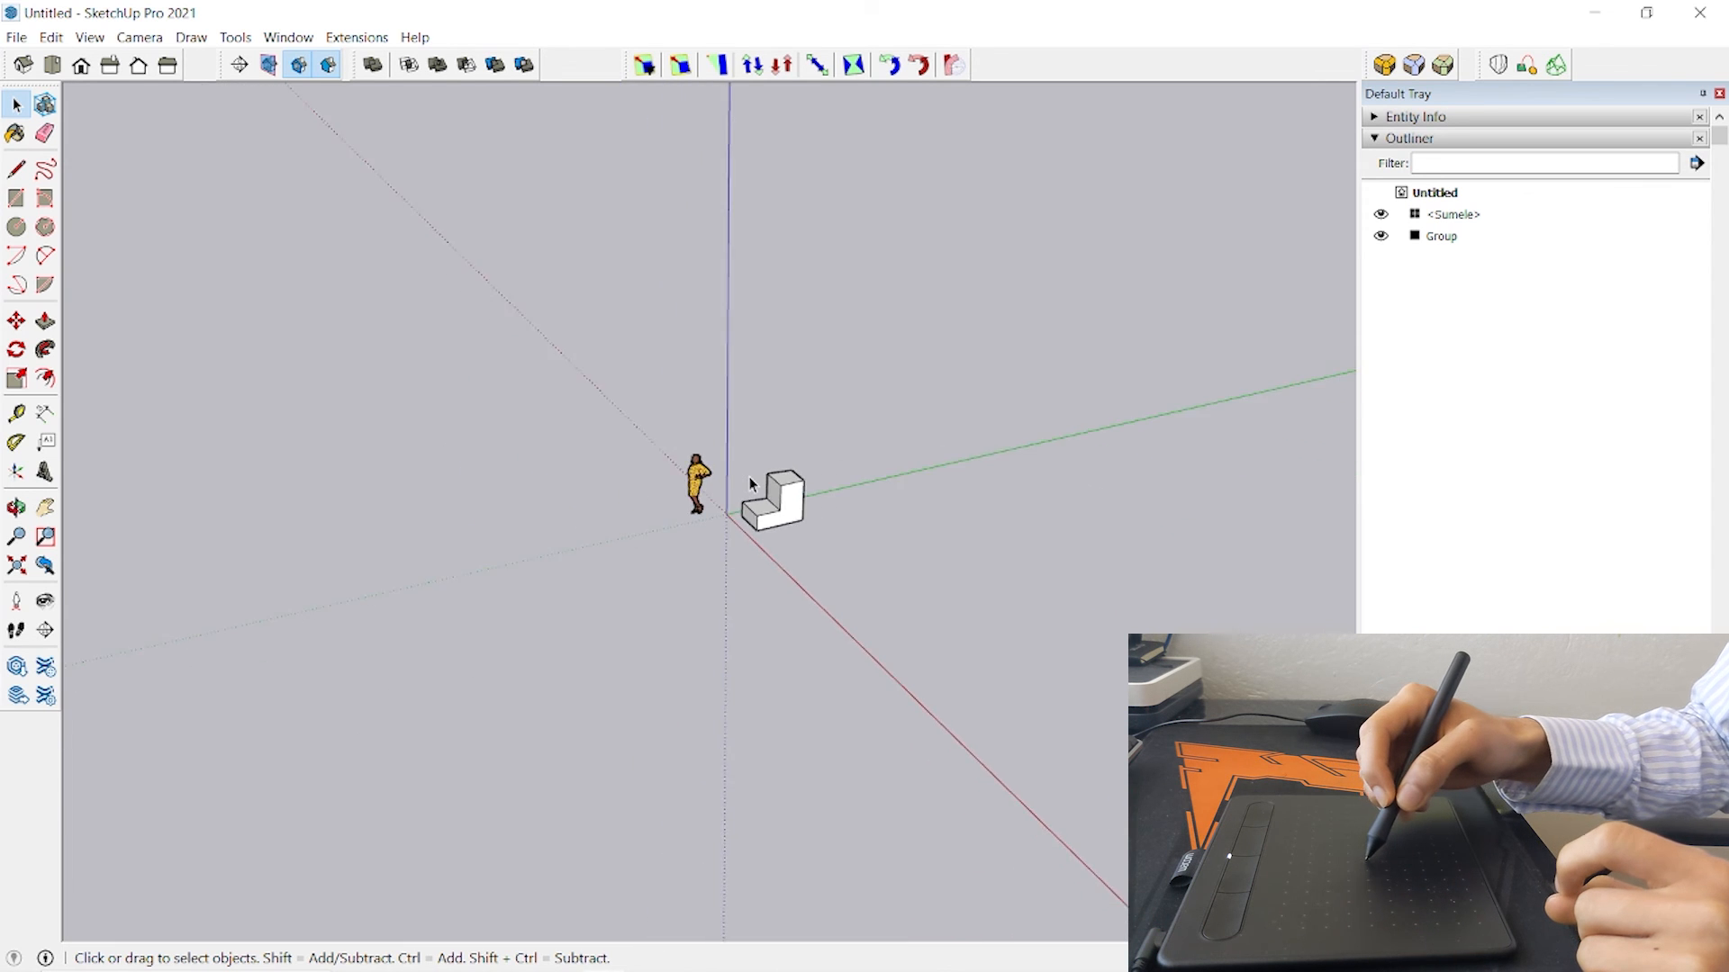
scroll(750, 484, up, 10)
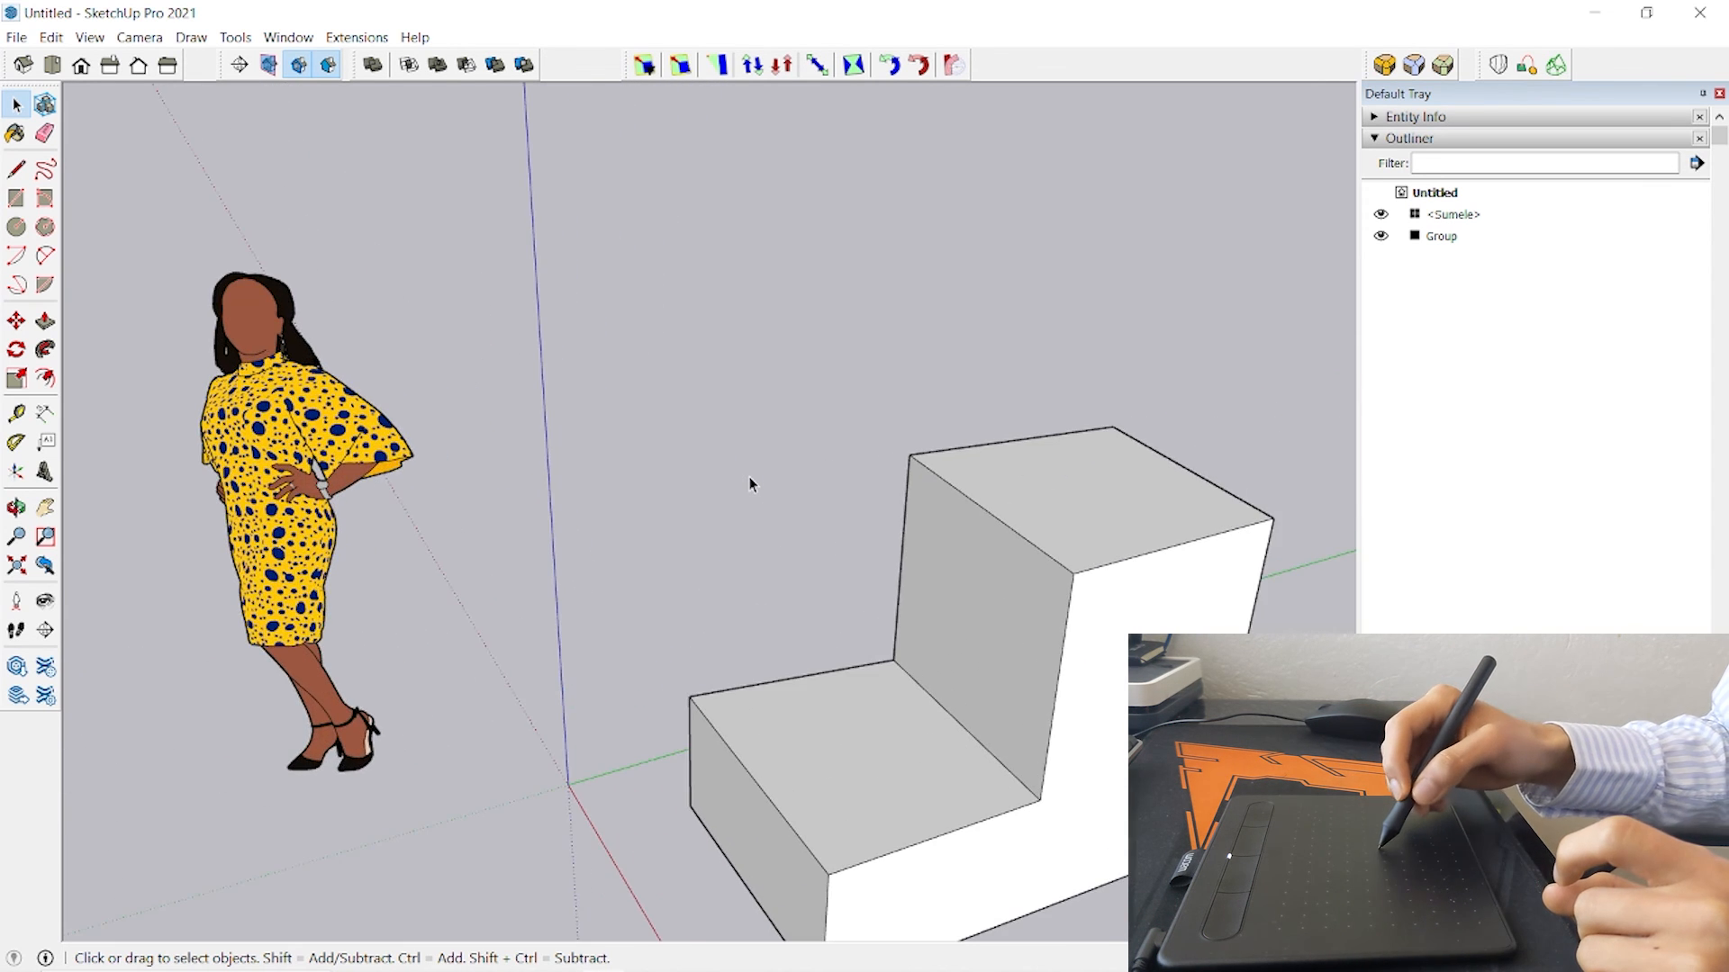
scroll(870, 564, down, 4)
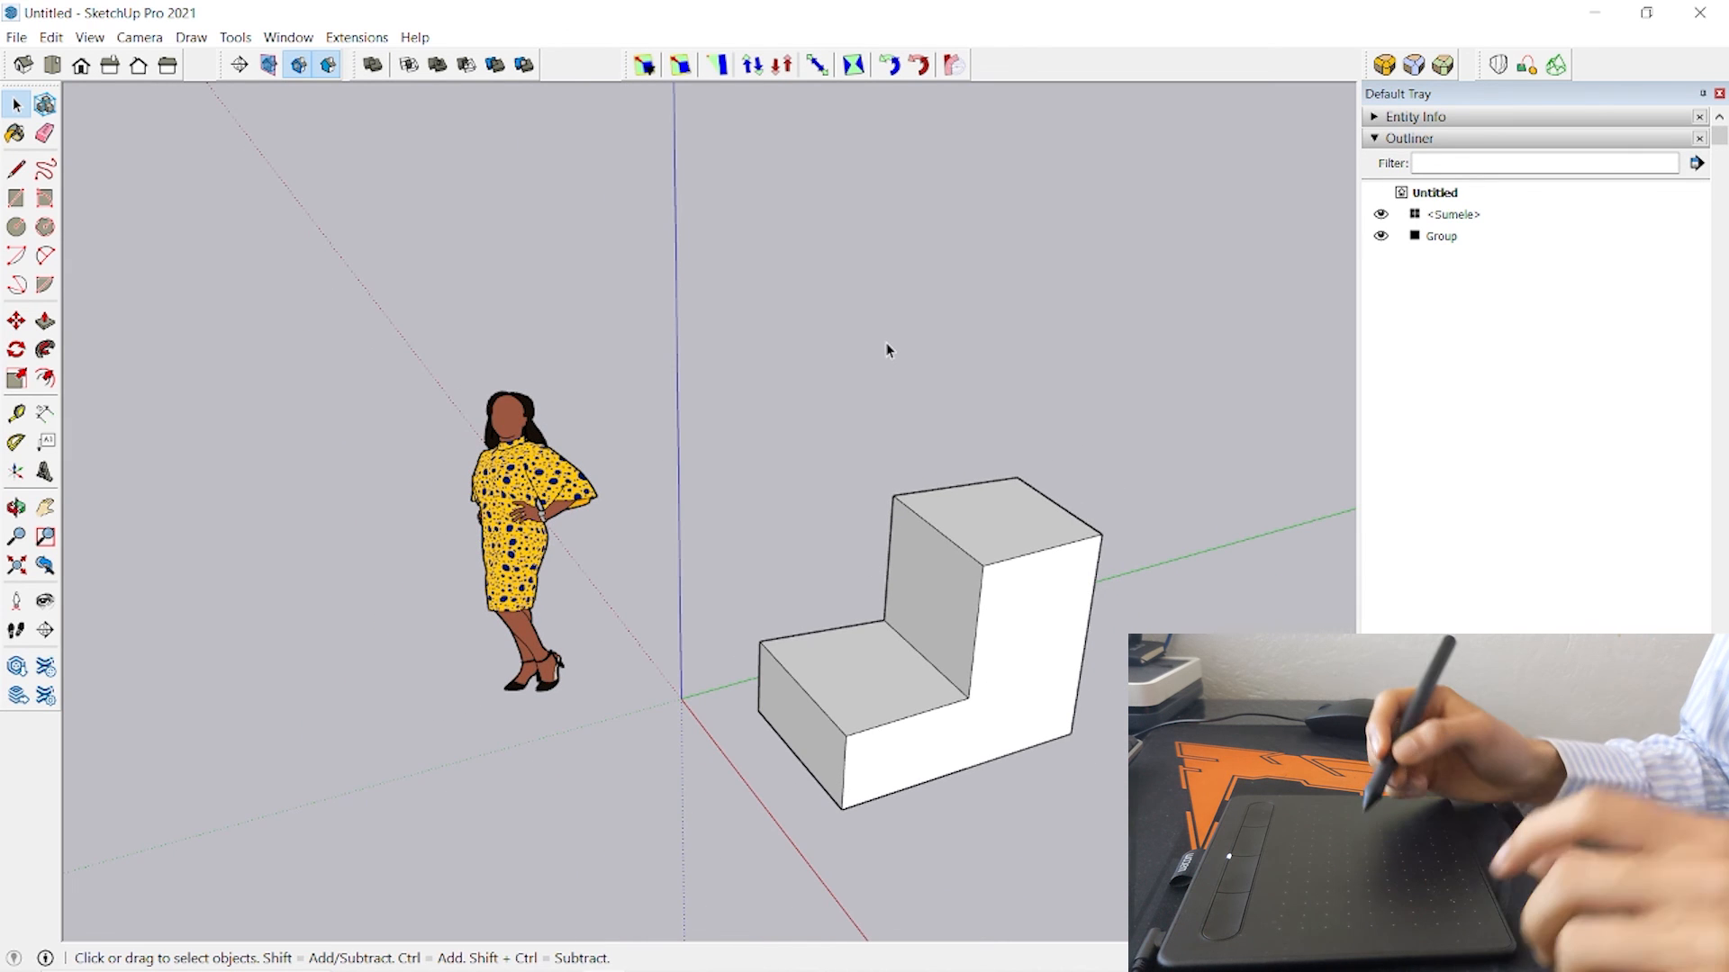
scroll(1021, 424, down, 2)
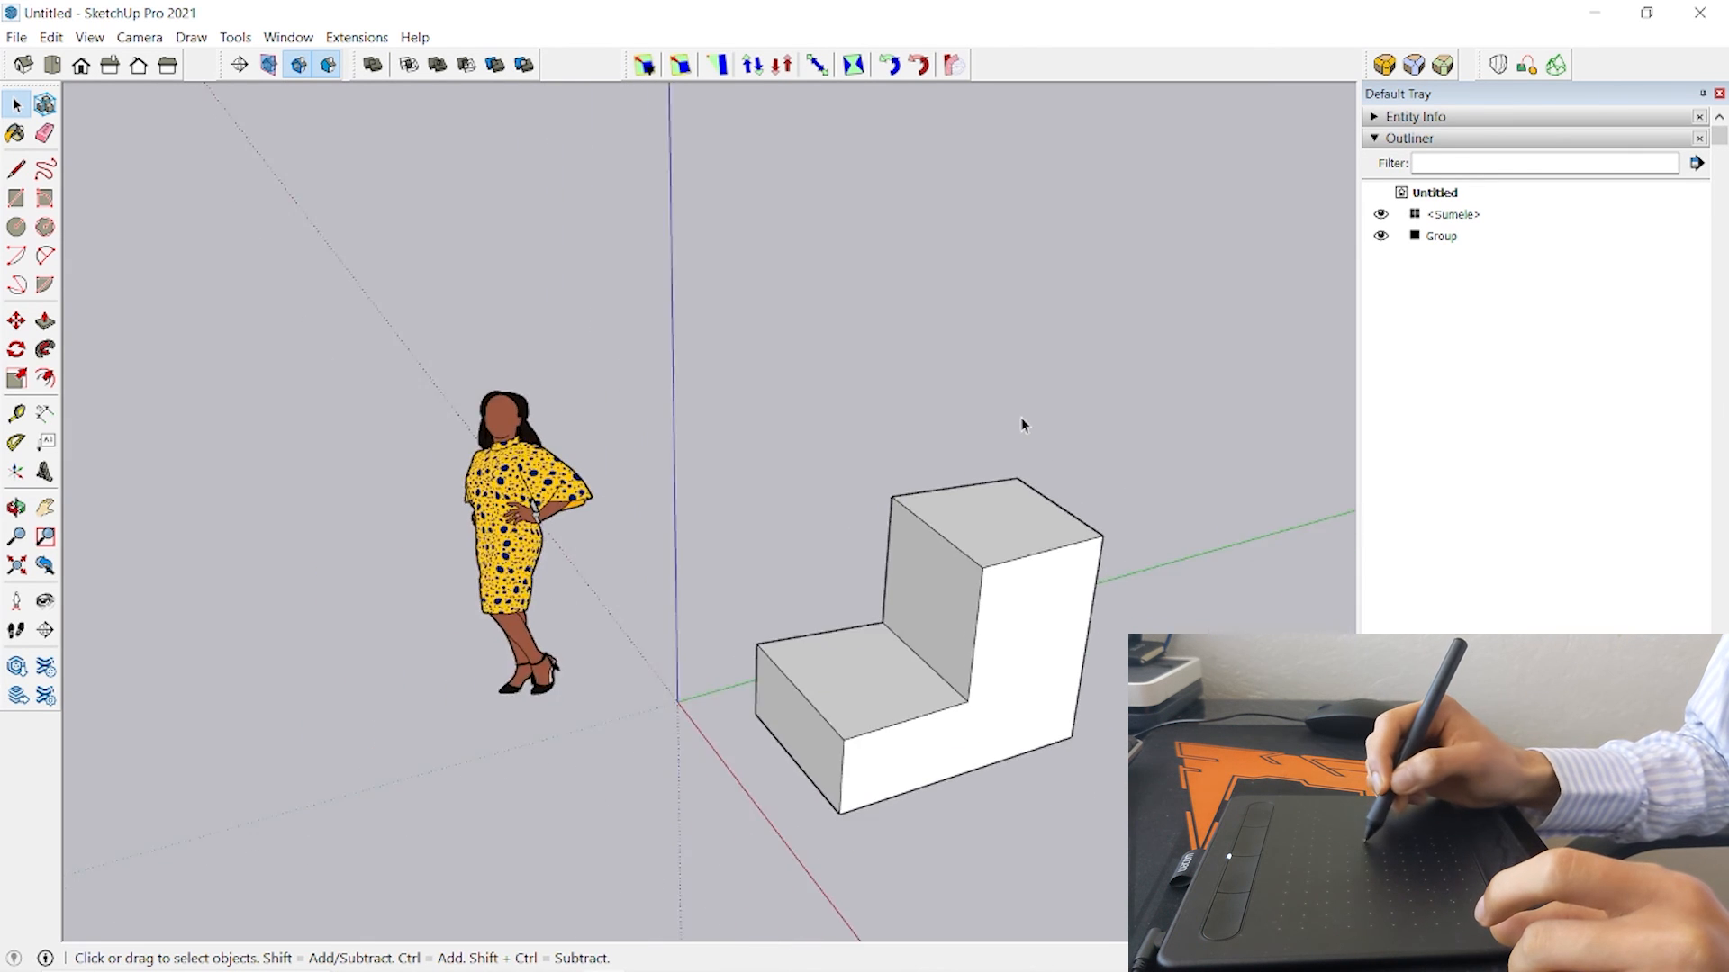
scroll(1022, 424, up, 1)
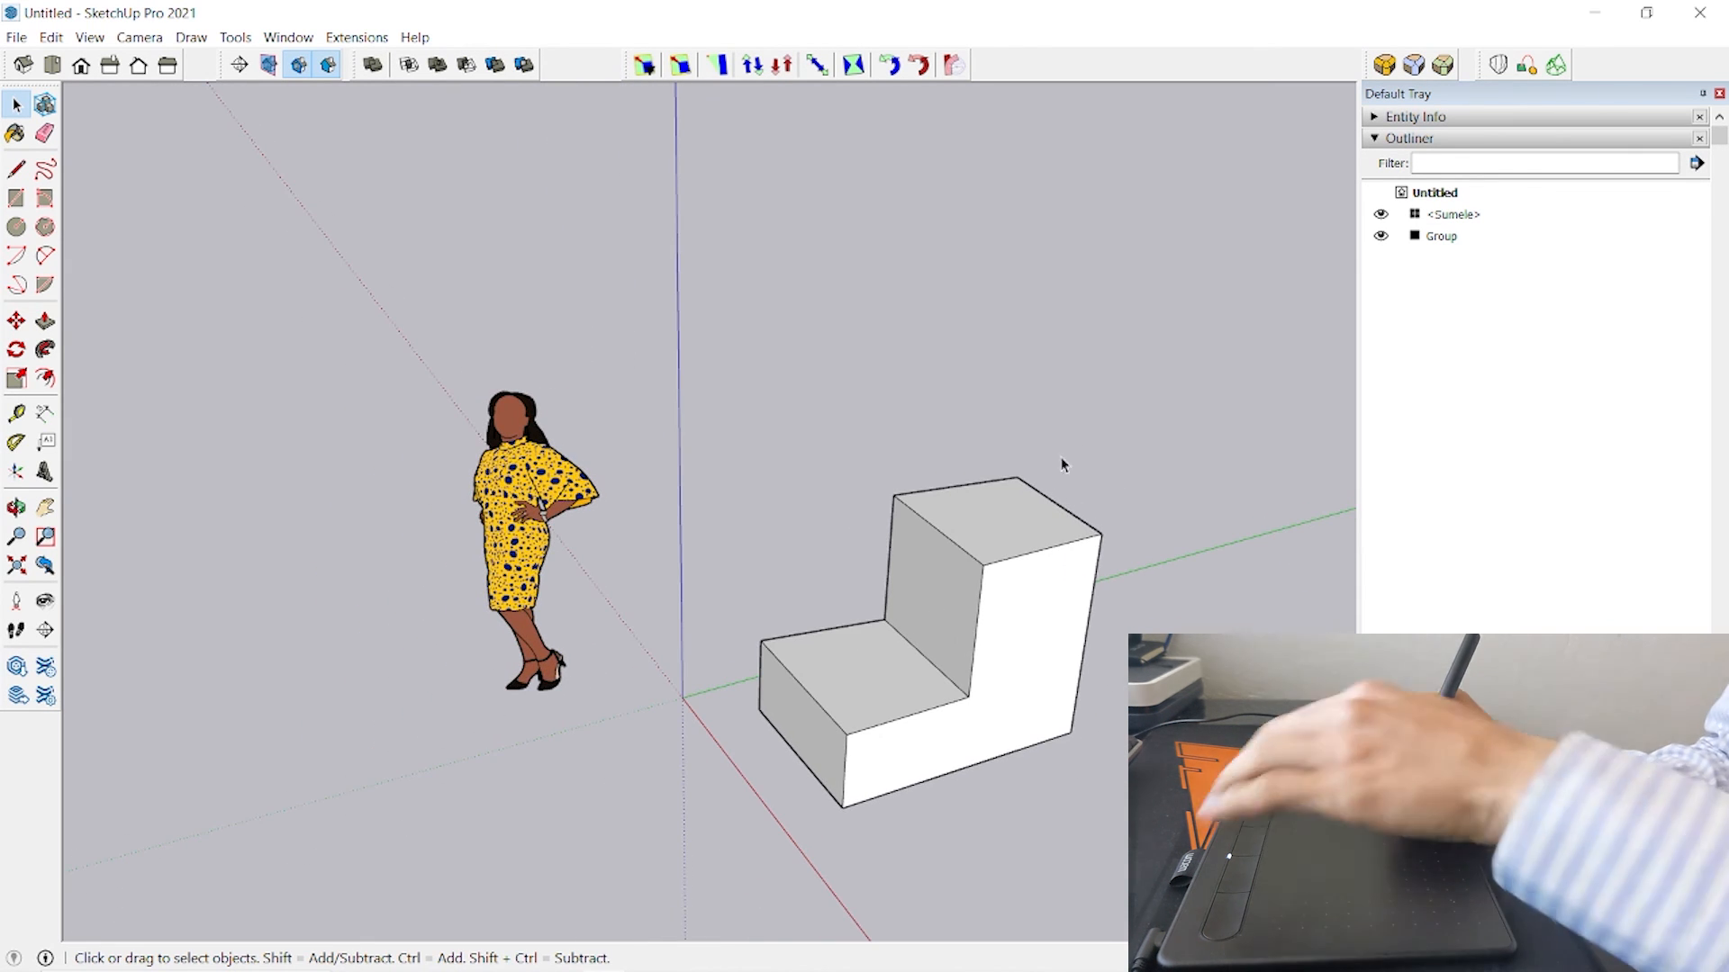
Orbit around the stepped group to view it from the front and above, and return to the Select tool
click(16, 507)
drag(927, 532, 606, 617)
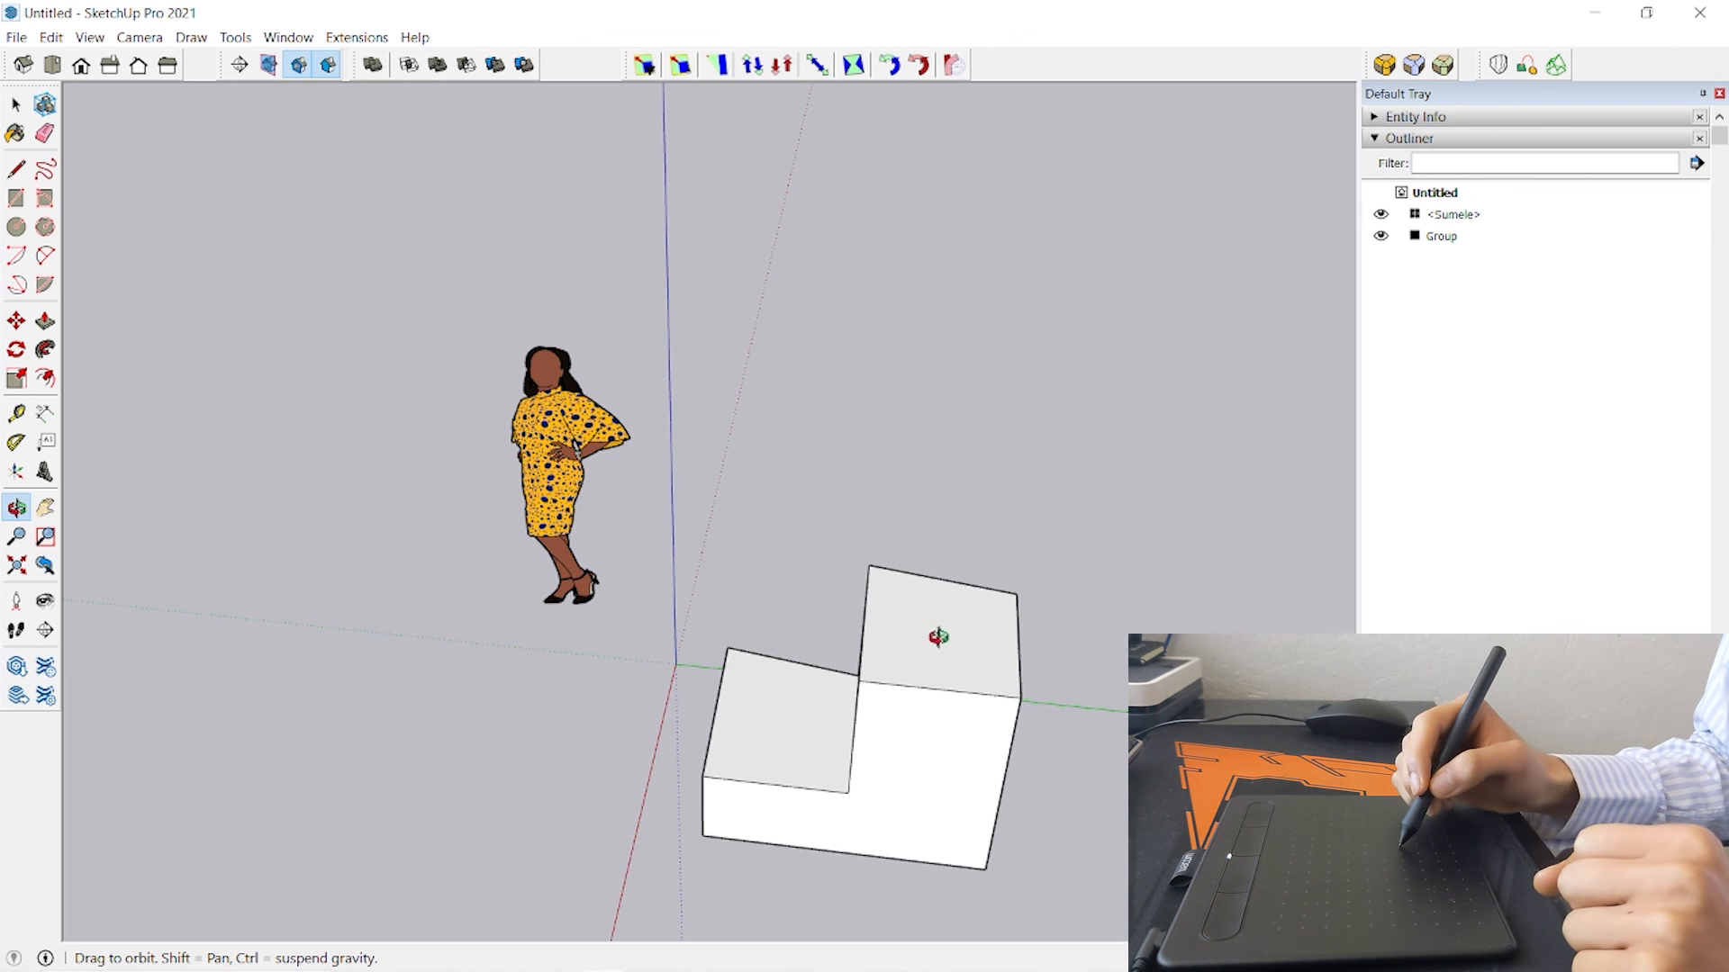
drag(962, 650, 931, 574)
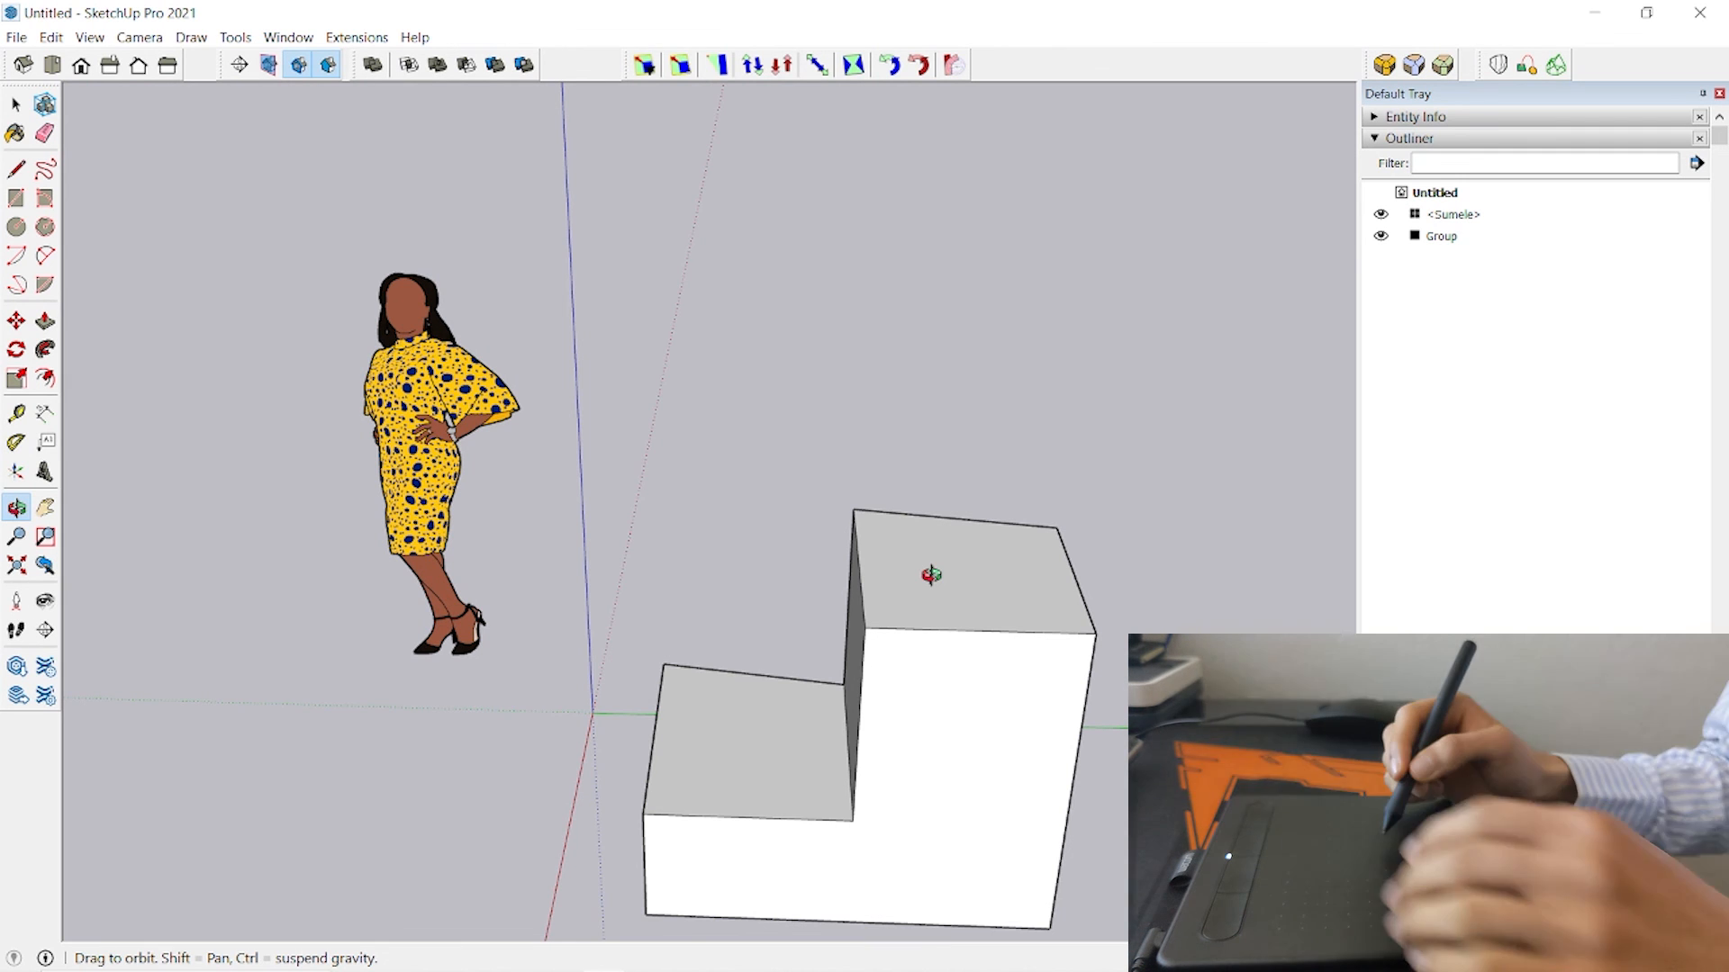
key(space)
Switch to Wacom Tablet Properties and compare the ExpressKey assignments for Photoshop, All Other, Illustrator and SketchUp
mouse_move(884, 970)
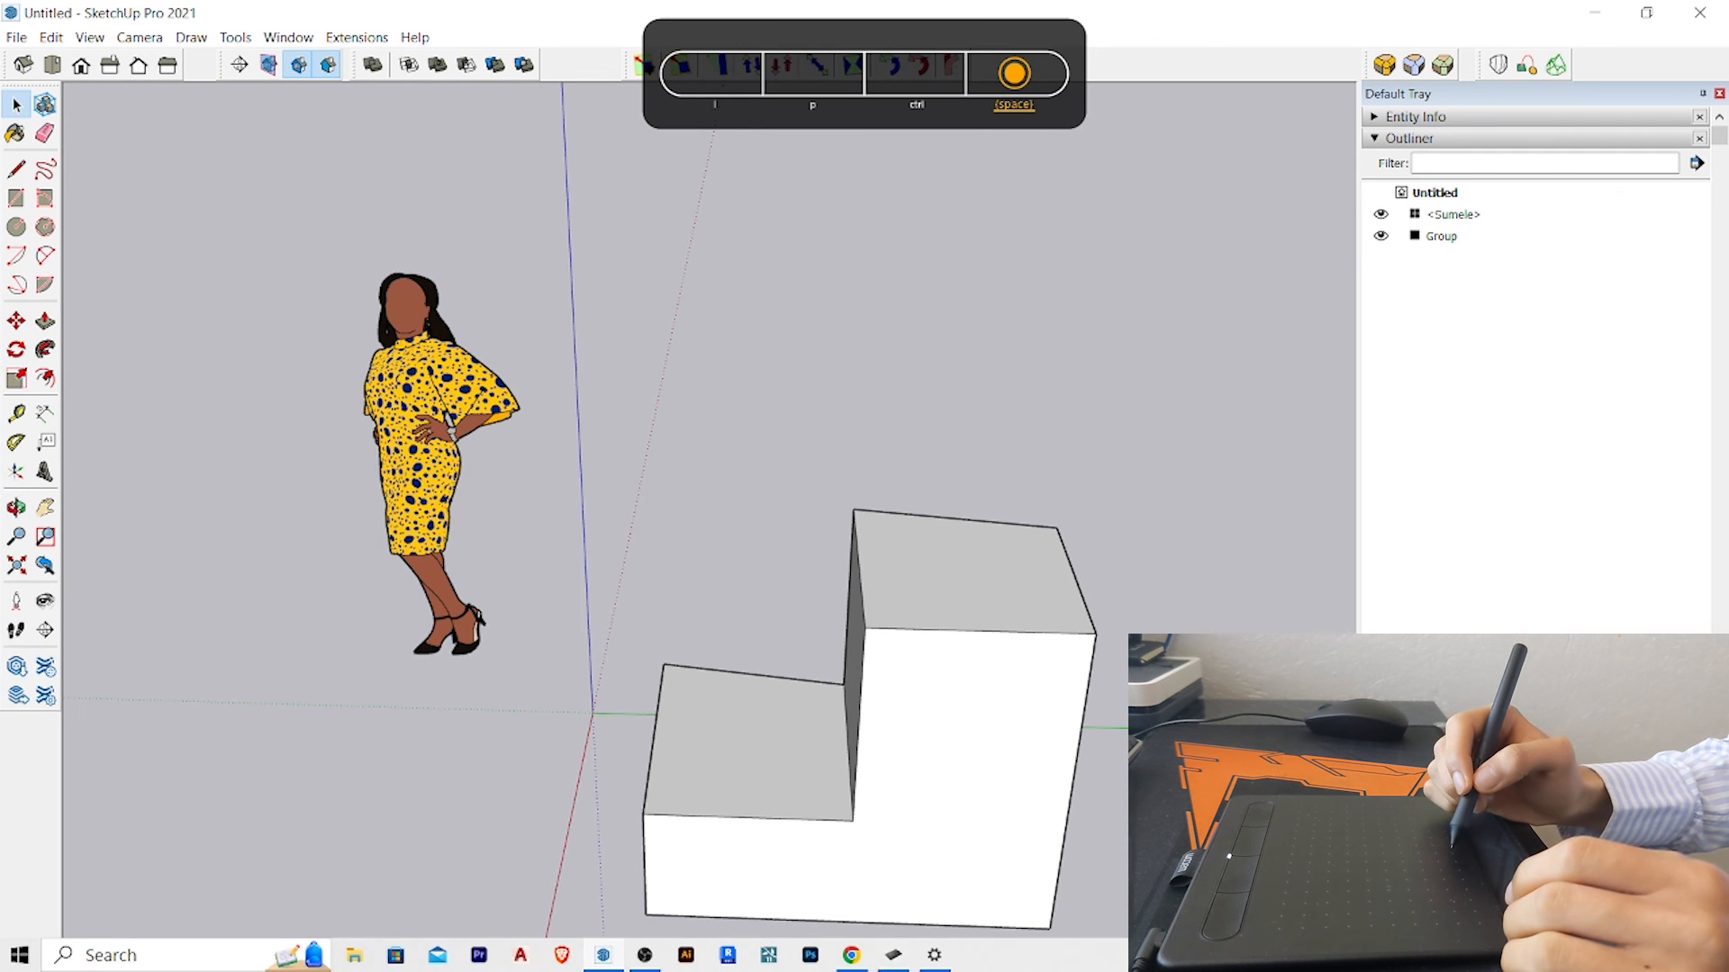
click(893, 955)
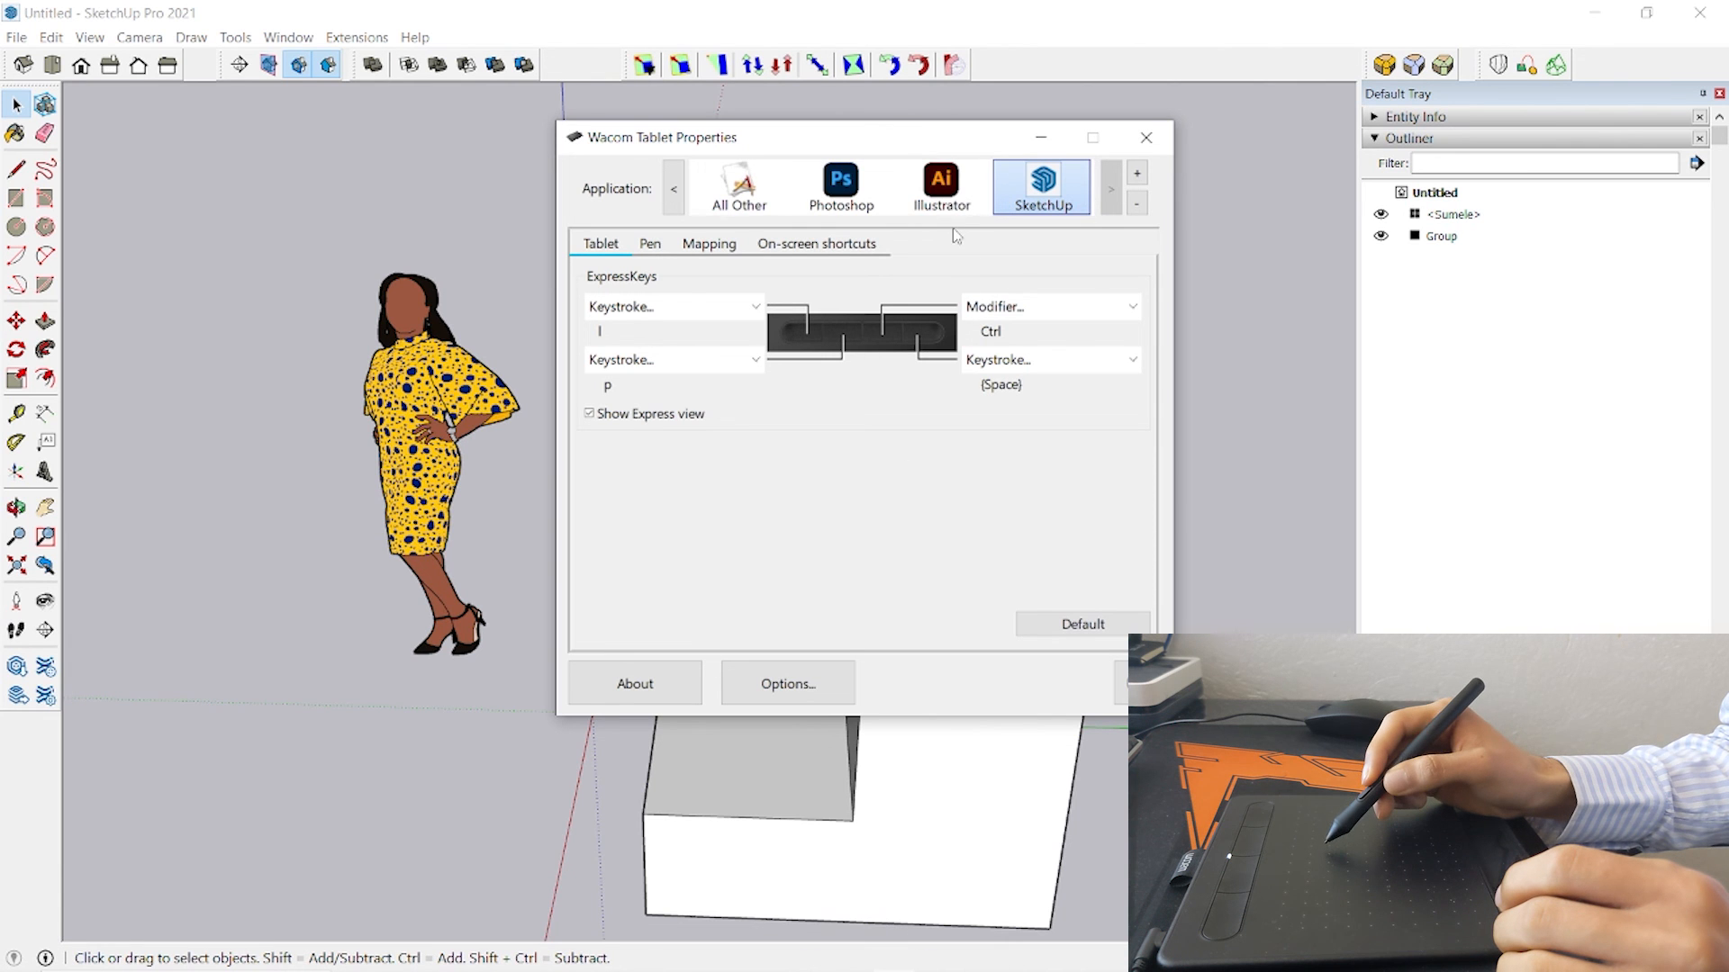
click(860, 205)
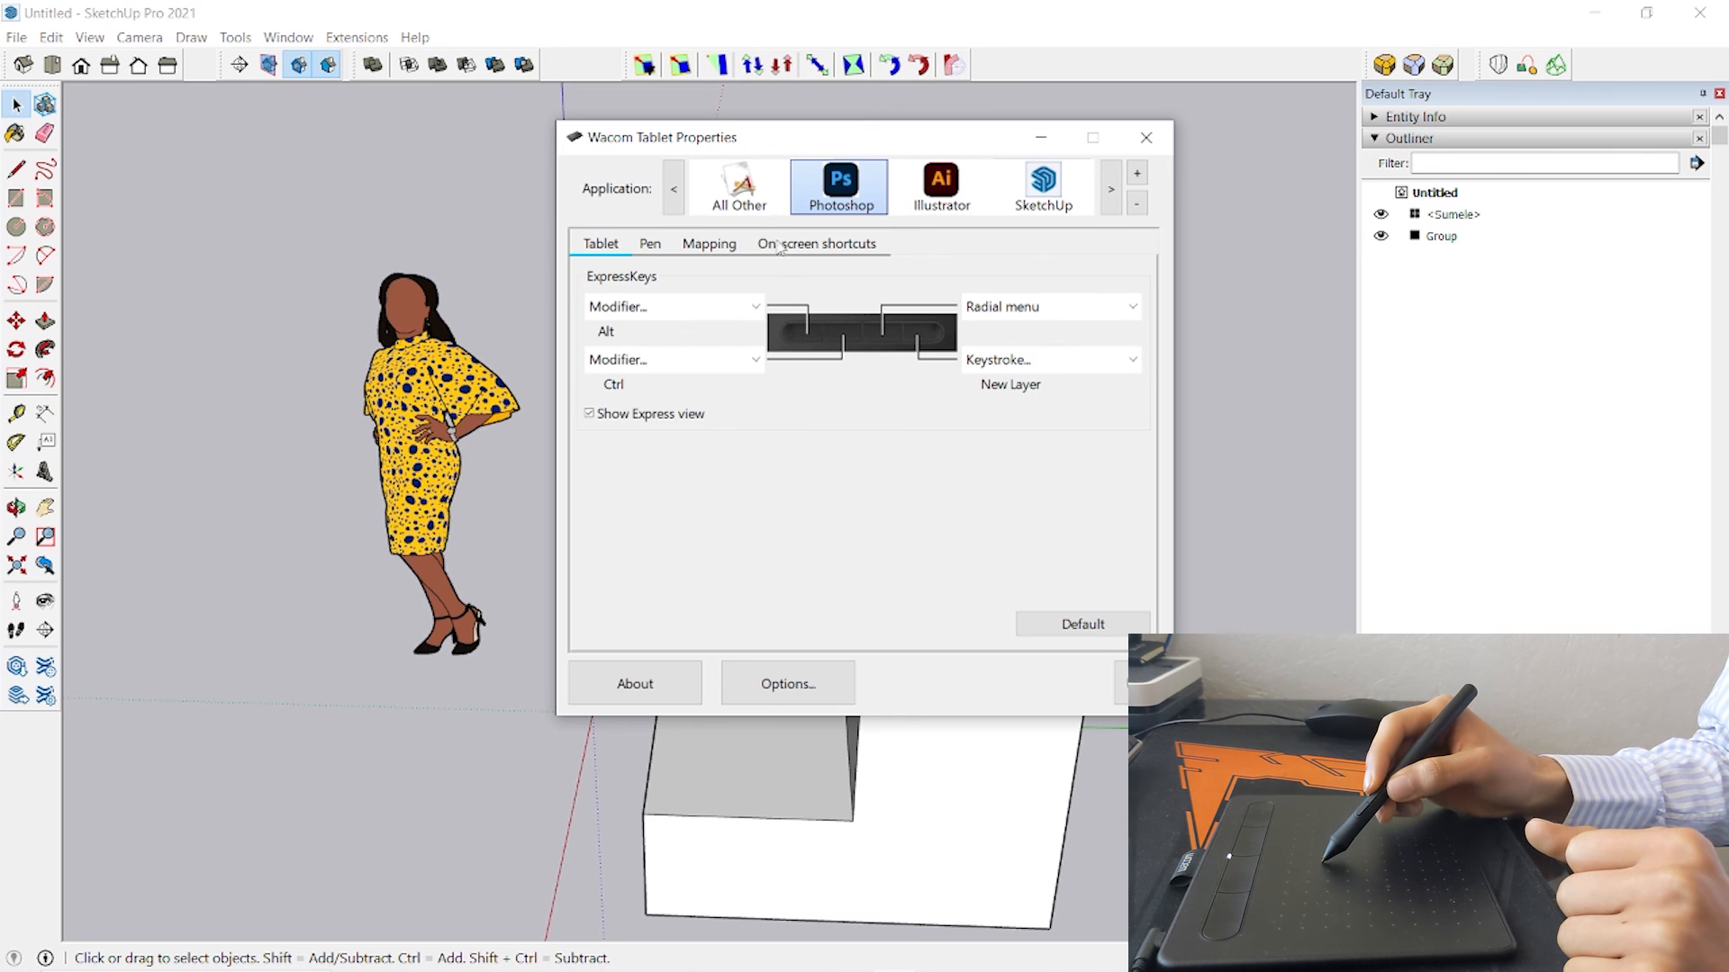
click(736, 205)
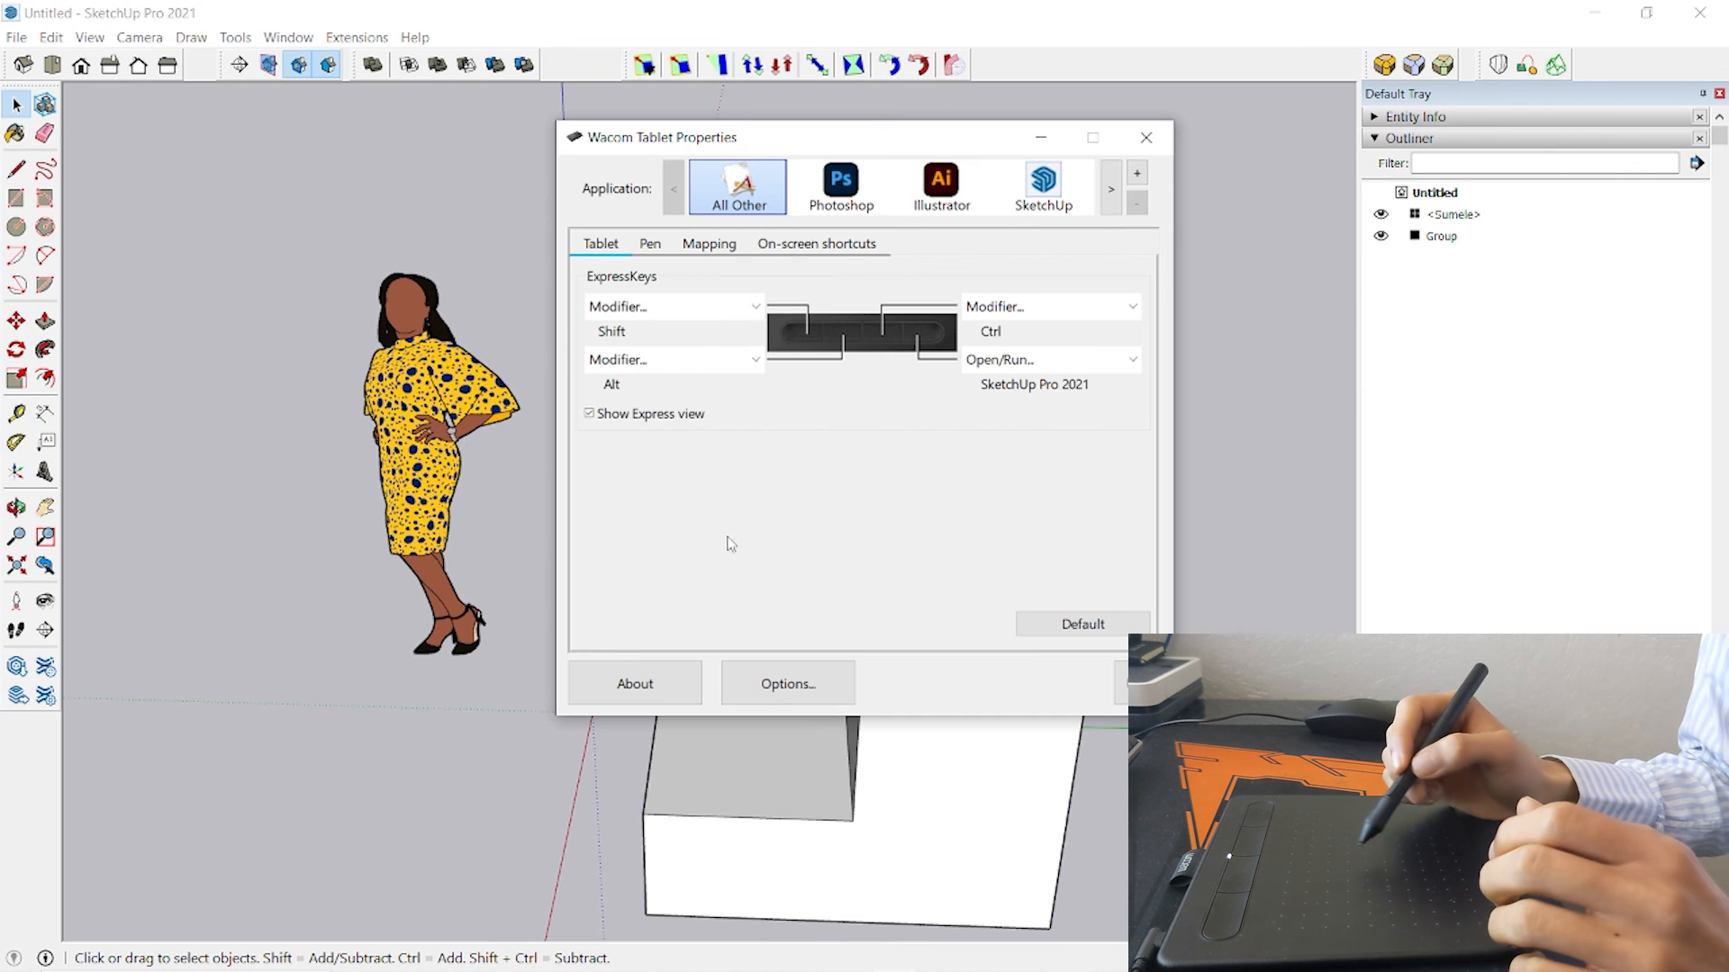
click(841, 187)
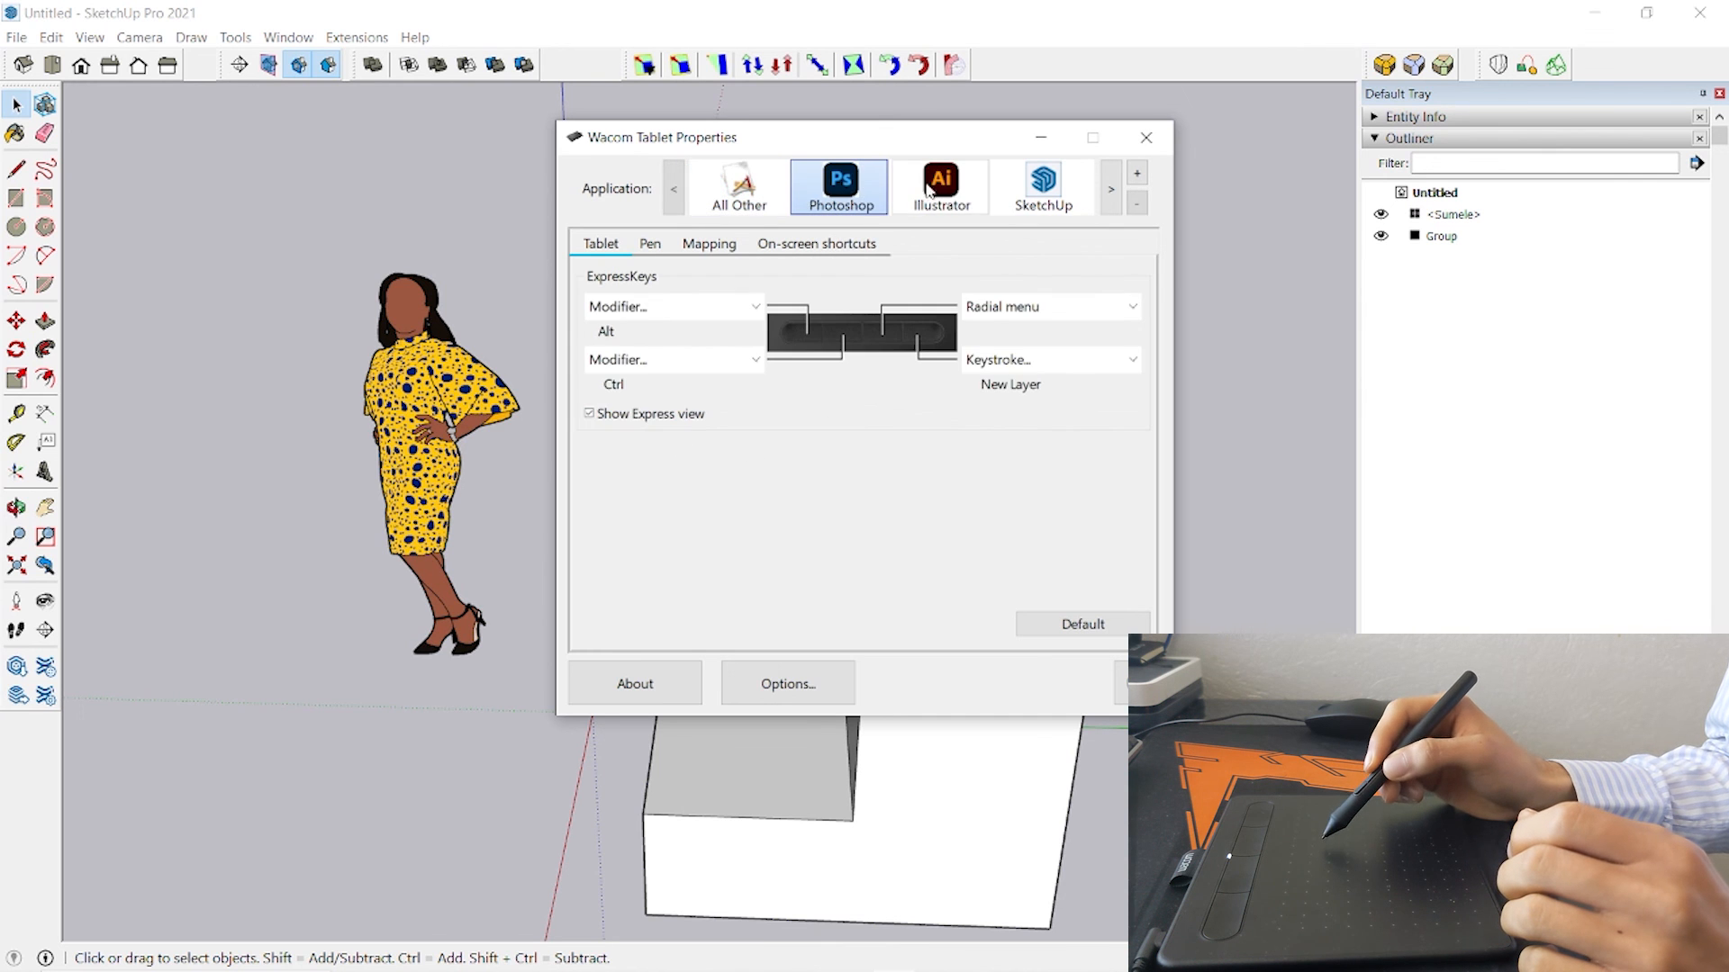
click(932, 191)
click(1007, 196)
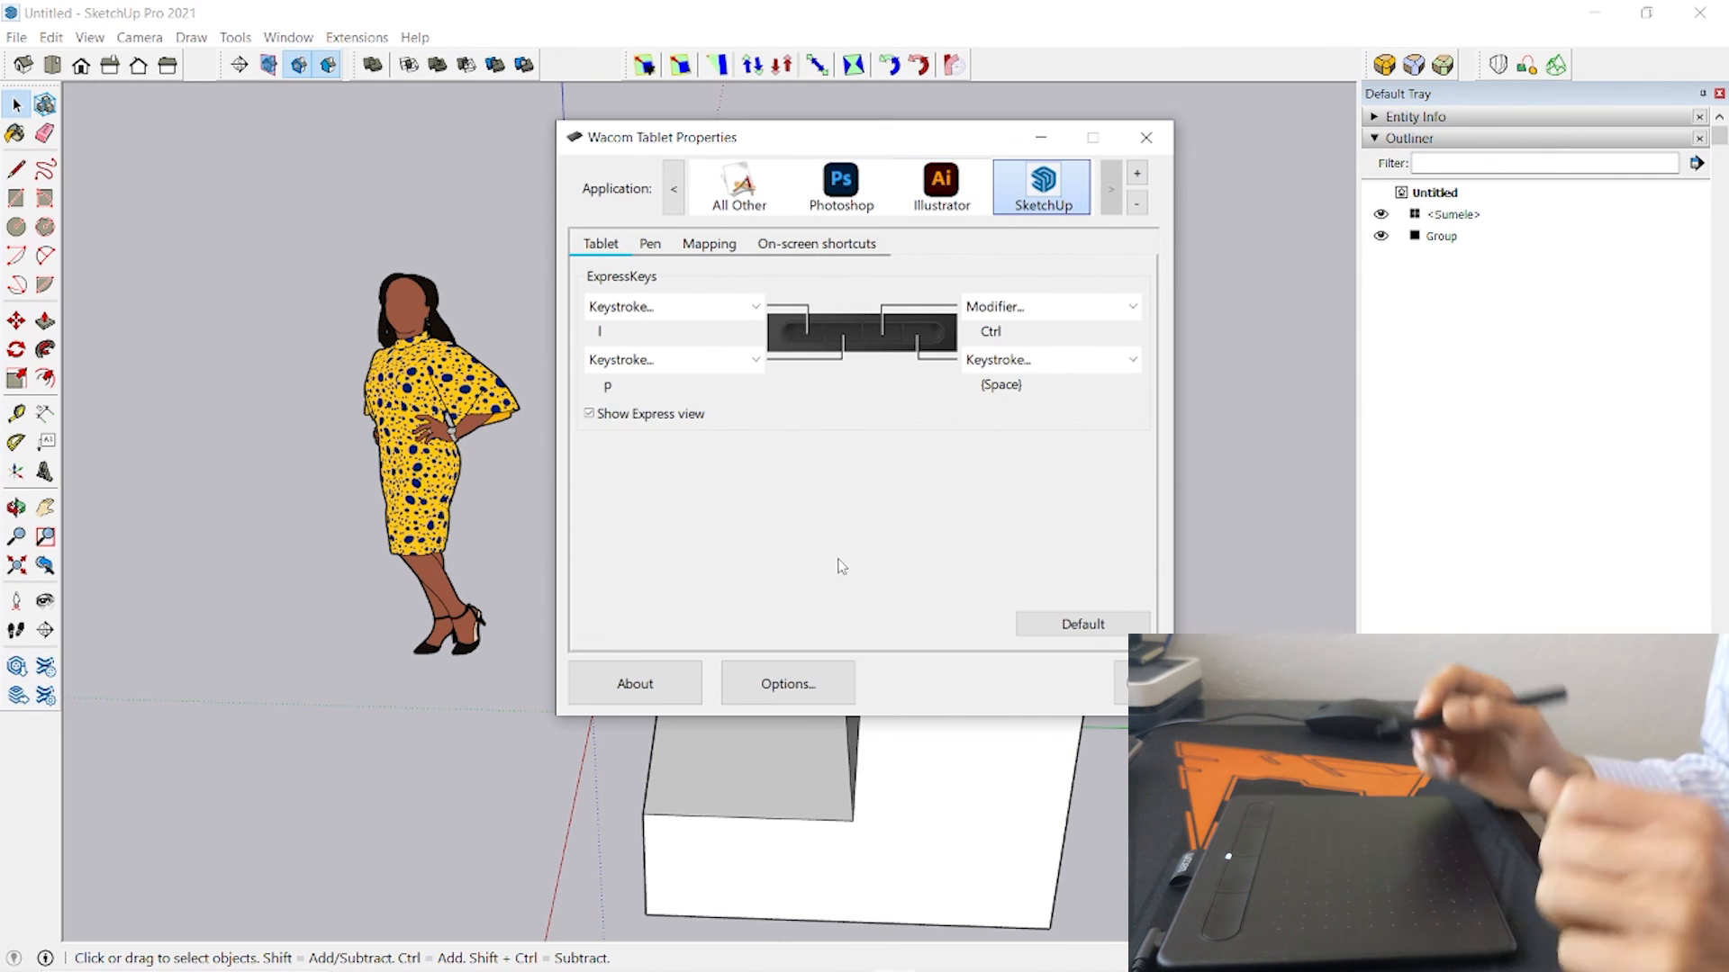